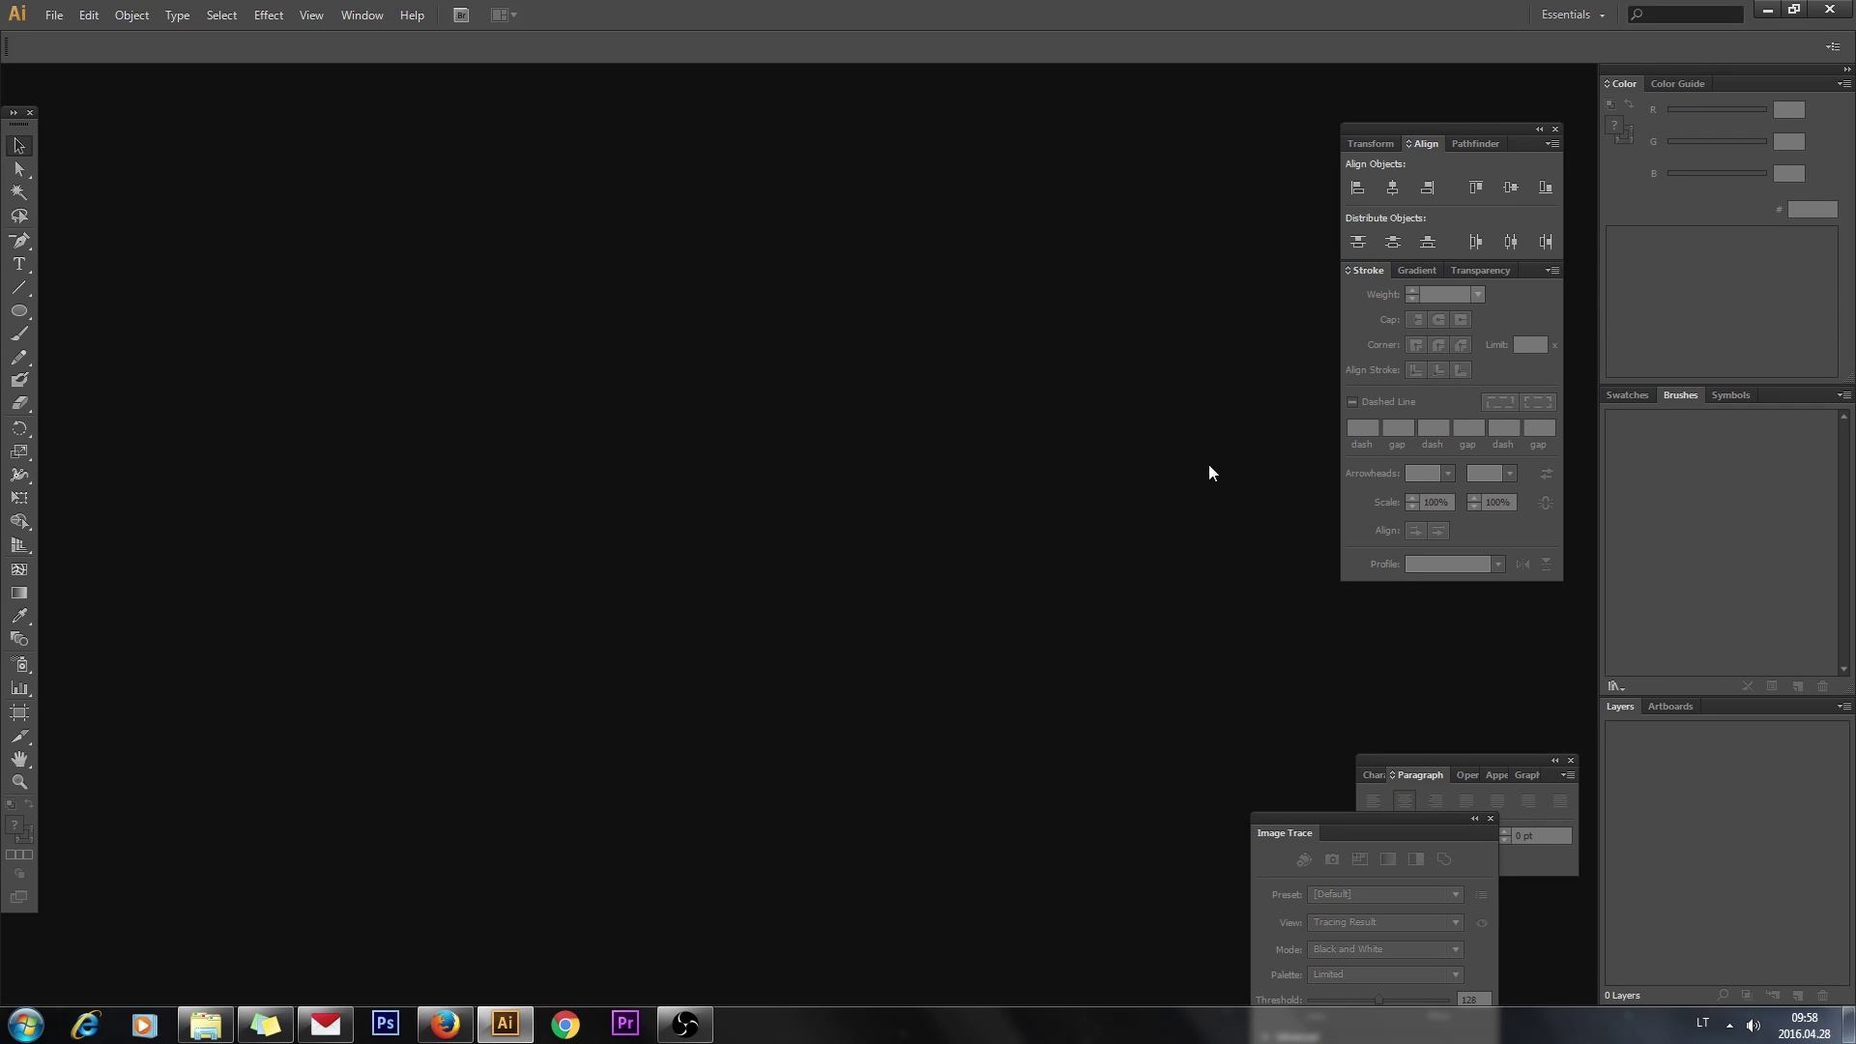
# Create a new default document, Untitled-9, and zoom out so the artboard is visible
pyautogui.click(54, 15)
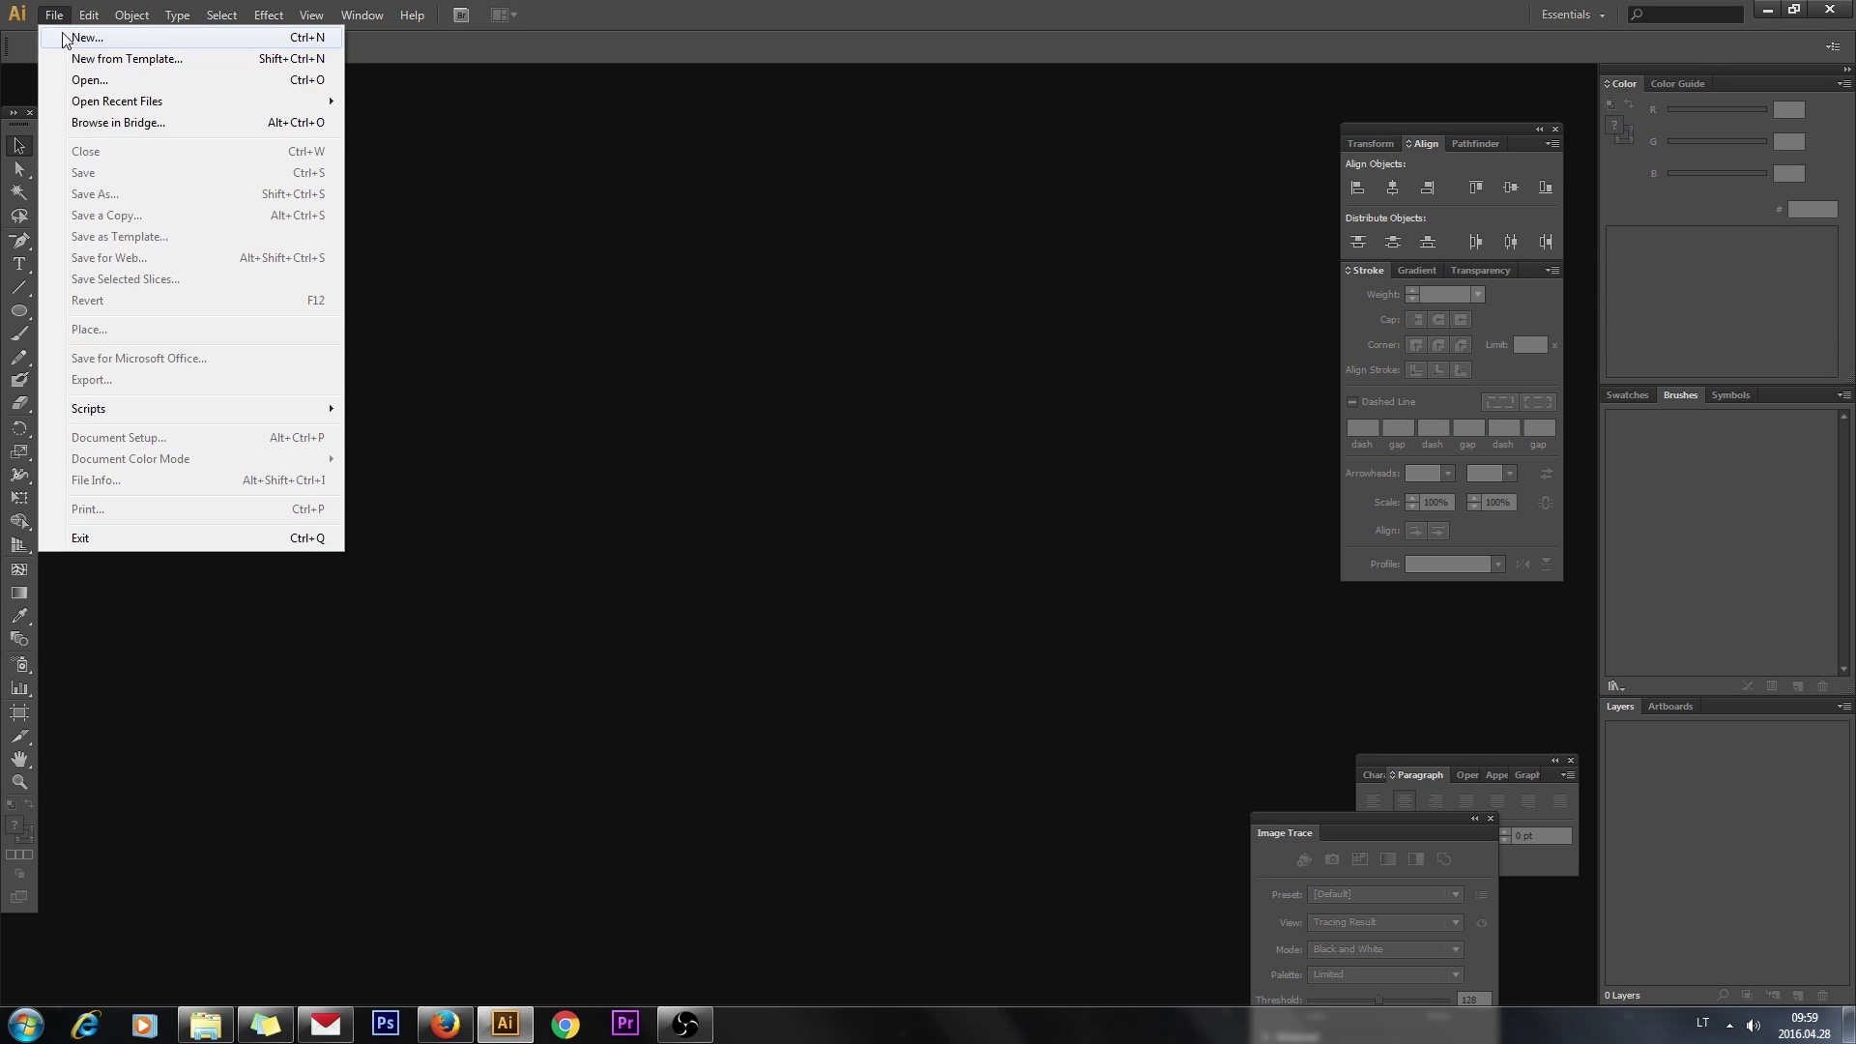
pyautogui.click(72, 34)
pyautogui.click(1037, 778)
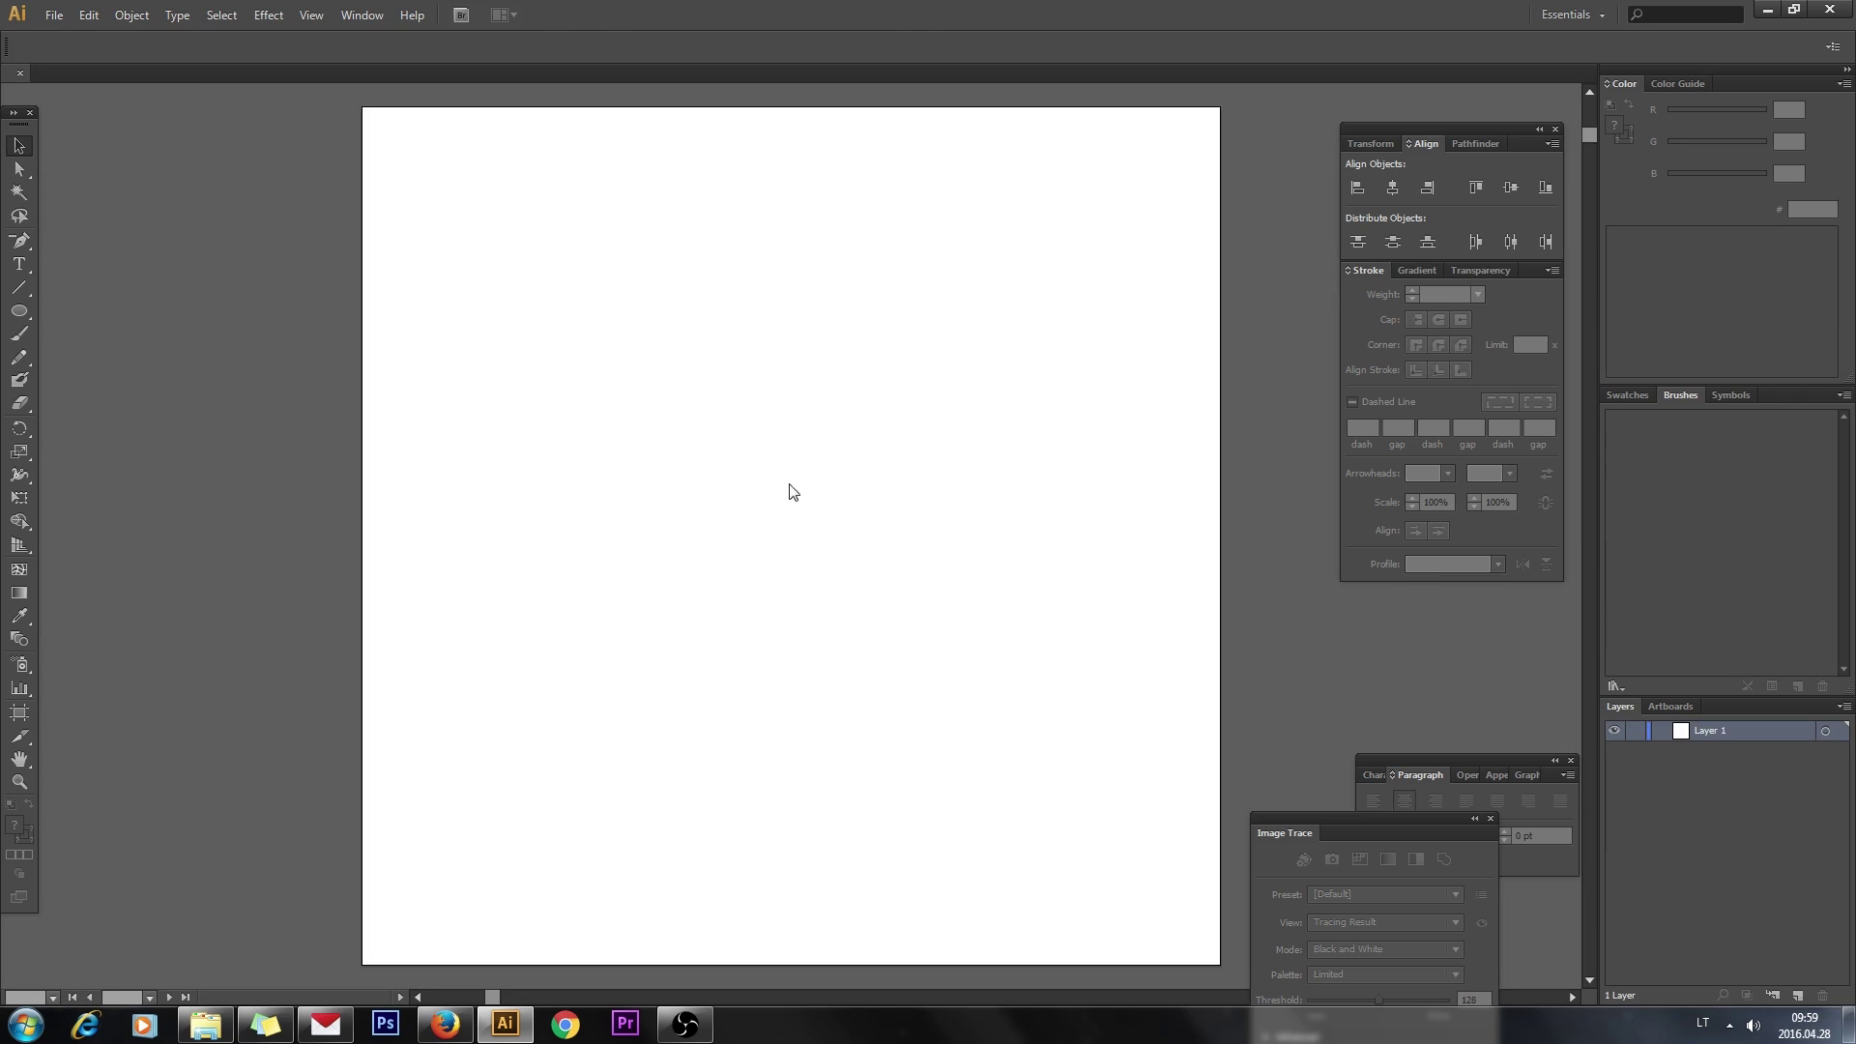
pyautogui.hotkey('ctrl', '-')
pyautogui.scroll(4, 754, 599)
pyautogui.scroll(1, 715, 555)
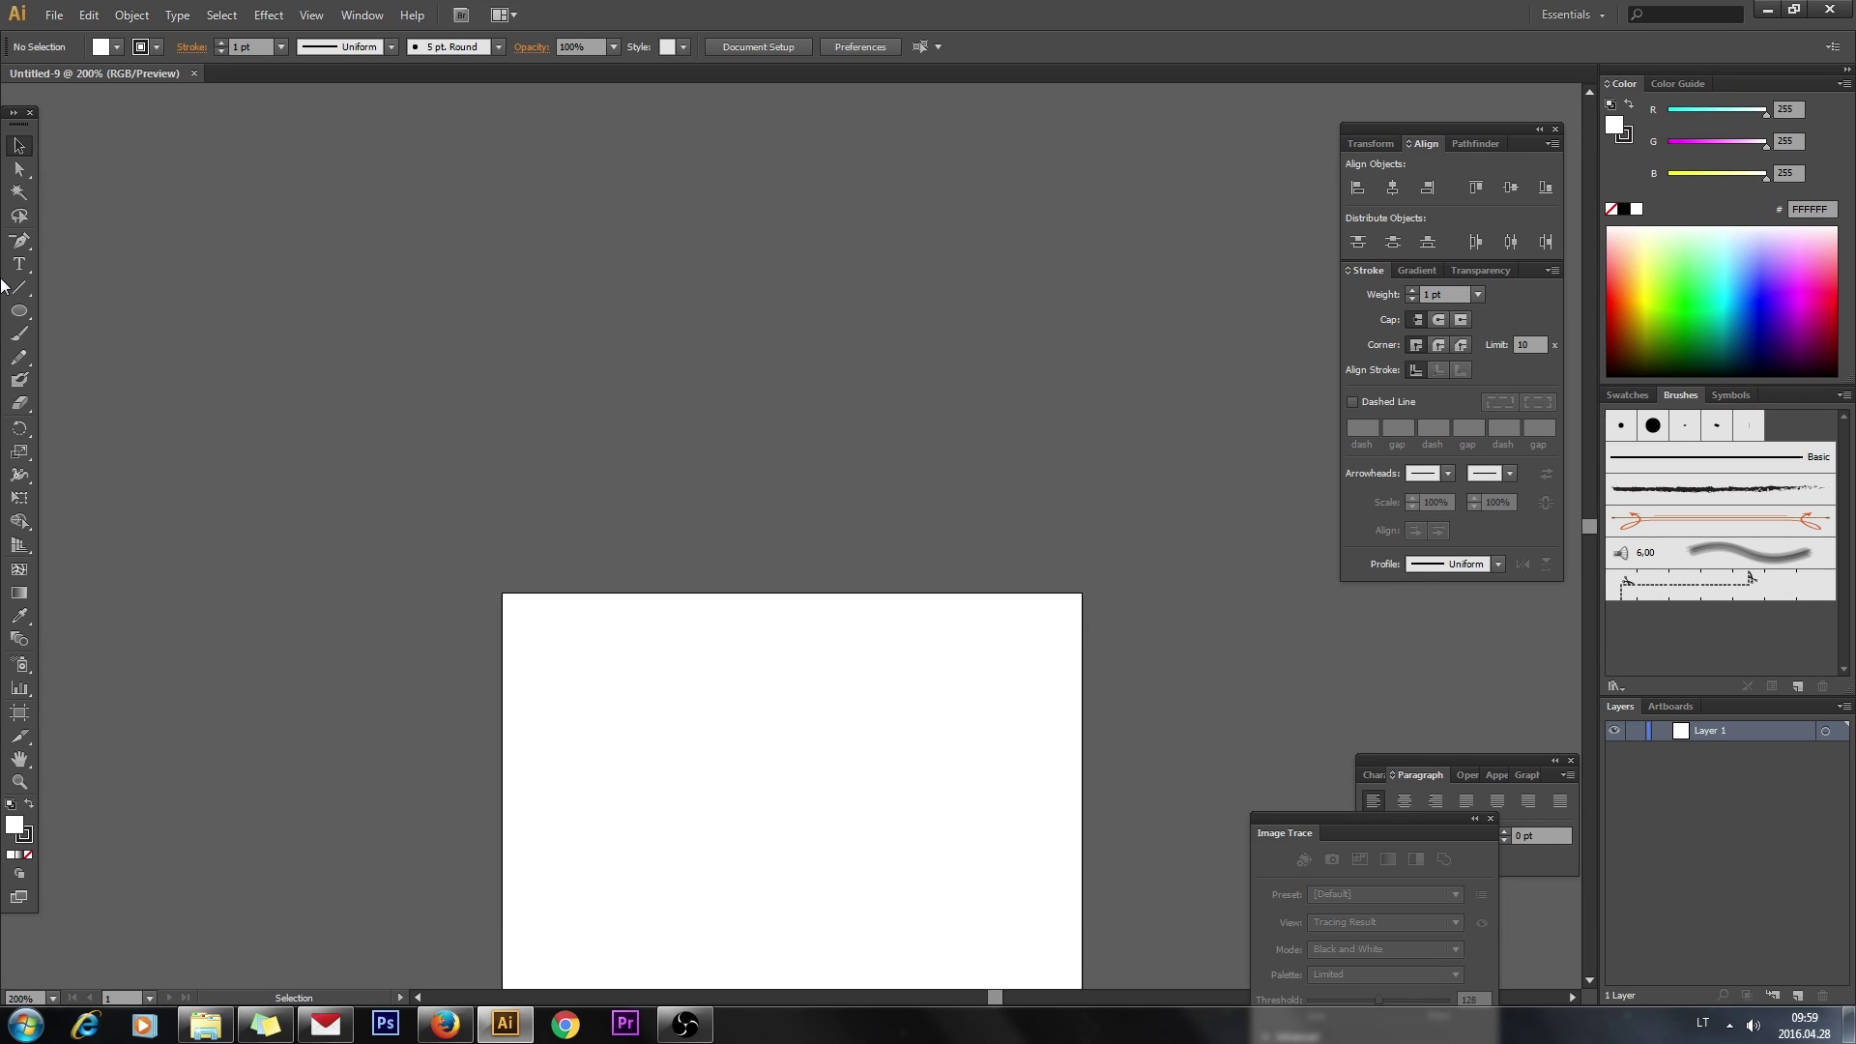
# Draw a long flat ellipse above the artboard with no stroke and a black fill
pyautogui.click(19, 313)
pyautogui.moveTo(338, 348)
pyautogui.mouseDown()
pyautogui.moveTo(912, 394)
pyautogui.moveTo(1113, 385)
pyautogui.moveTo(1198, 440)
pyautogui.mouseUp()
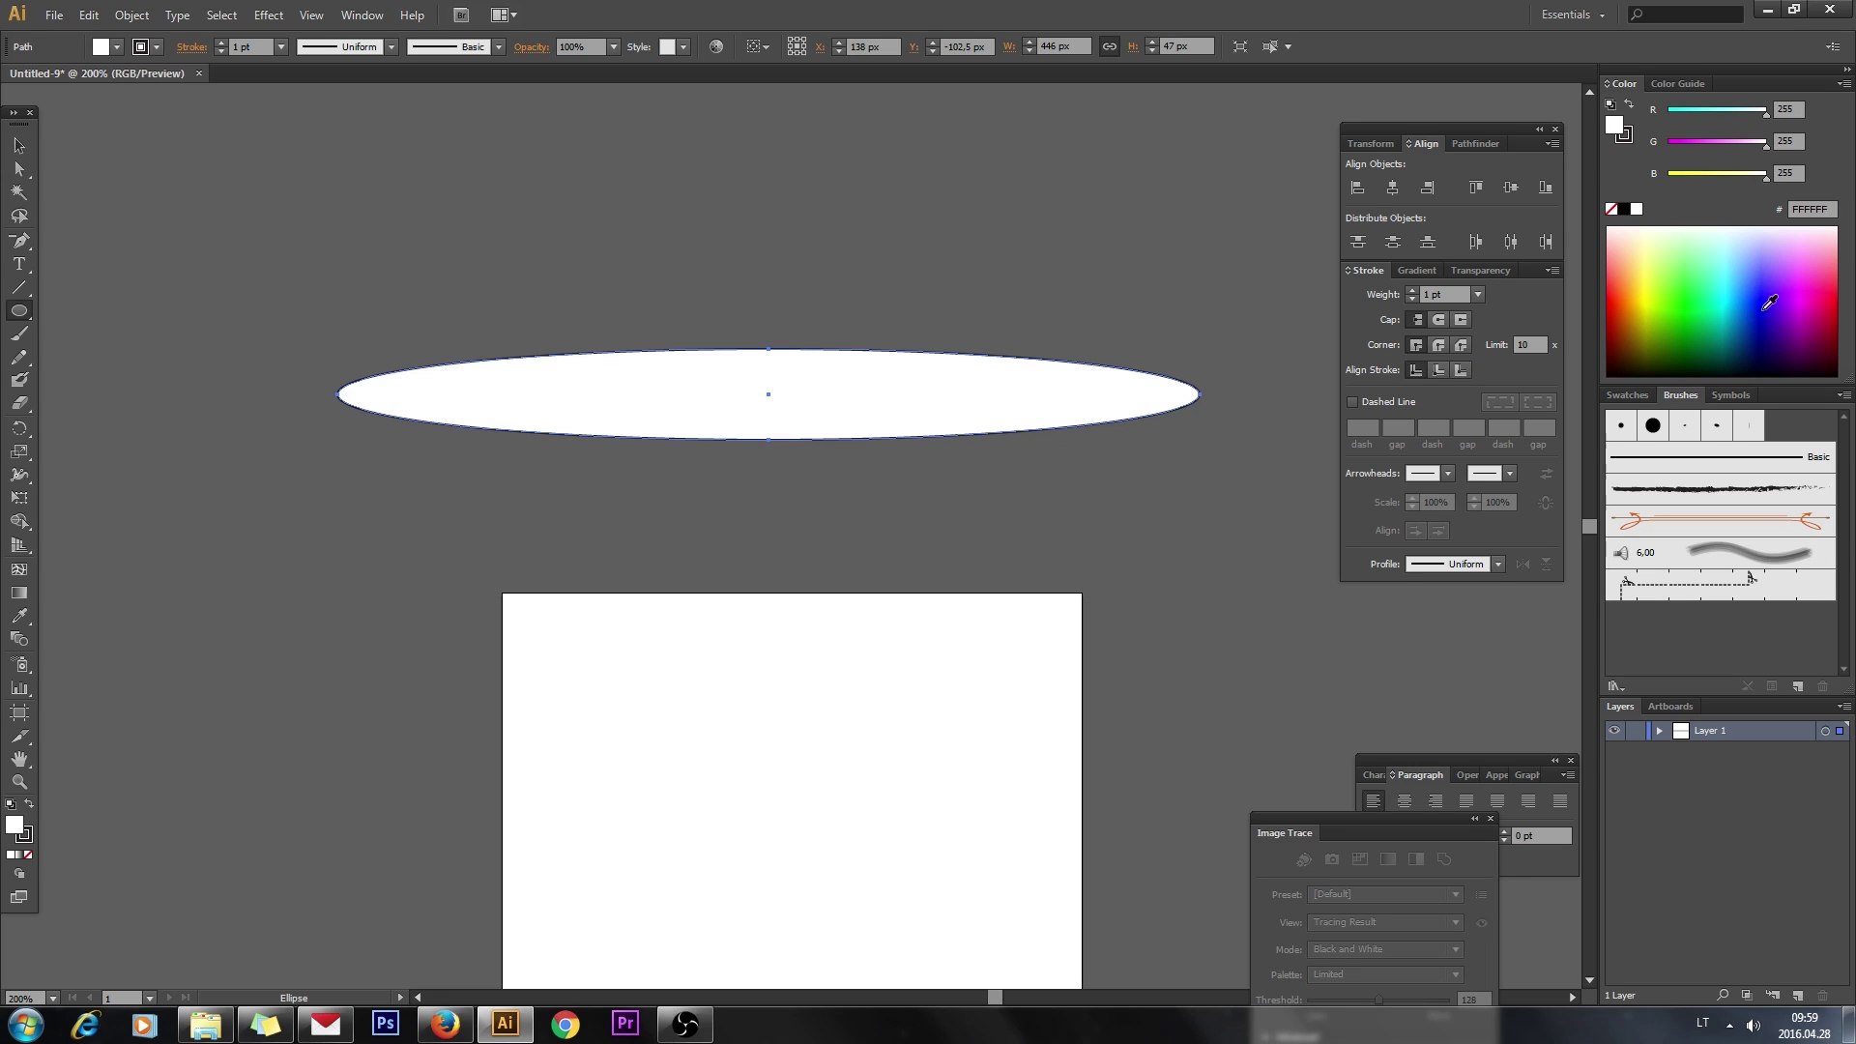
pyautogui.click(26, 840)
pyautogui.click(28, 854)
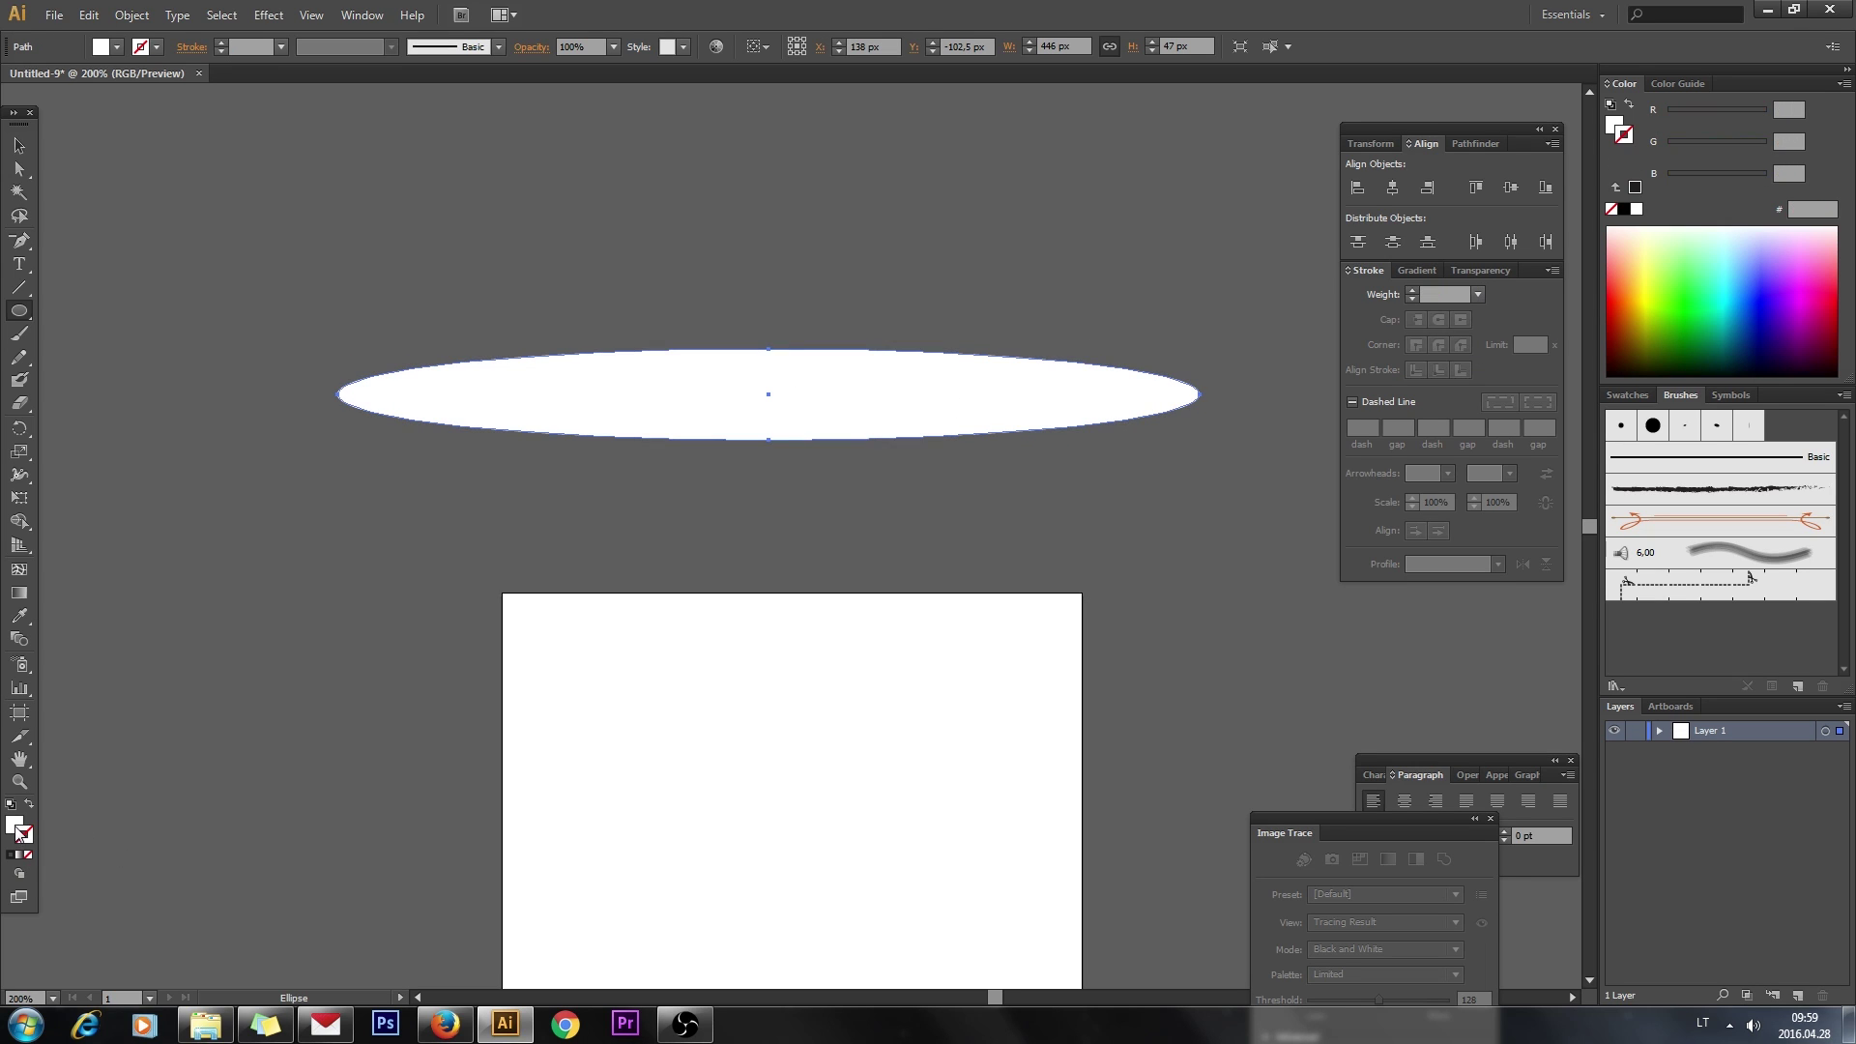
pyautogui.click(1625, 210)
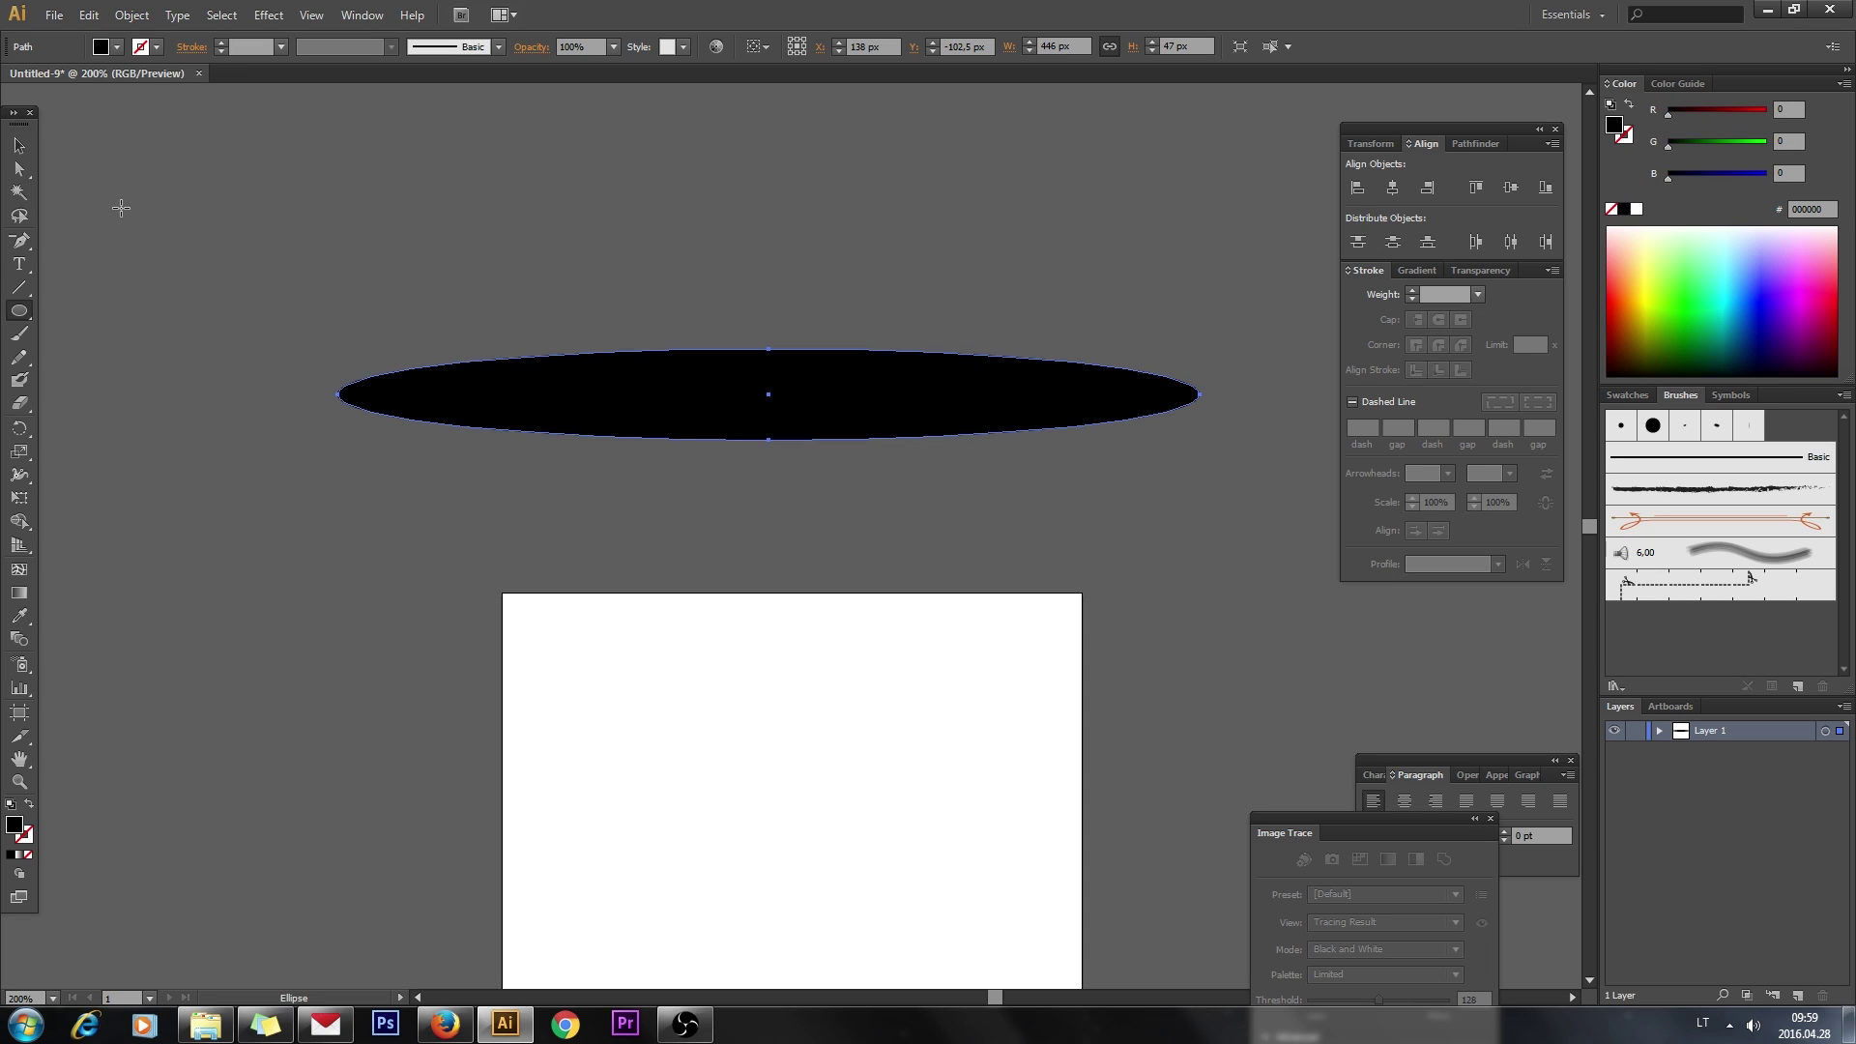
# Shift the ellipse's top and bottom anchors left so the right end tapers to a point
pyautogui.click(18, 171)
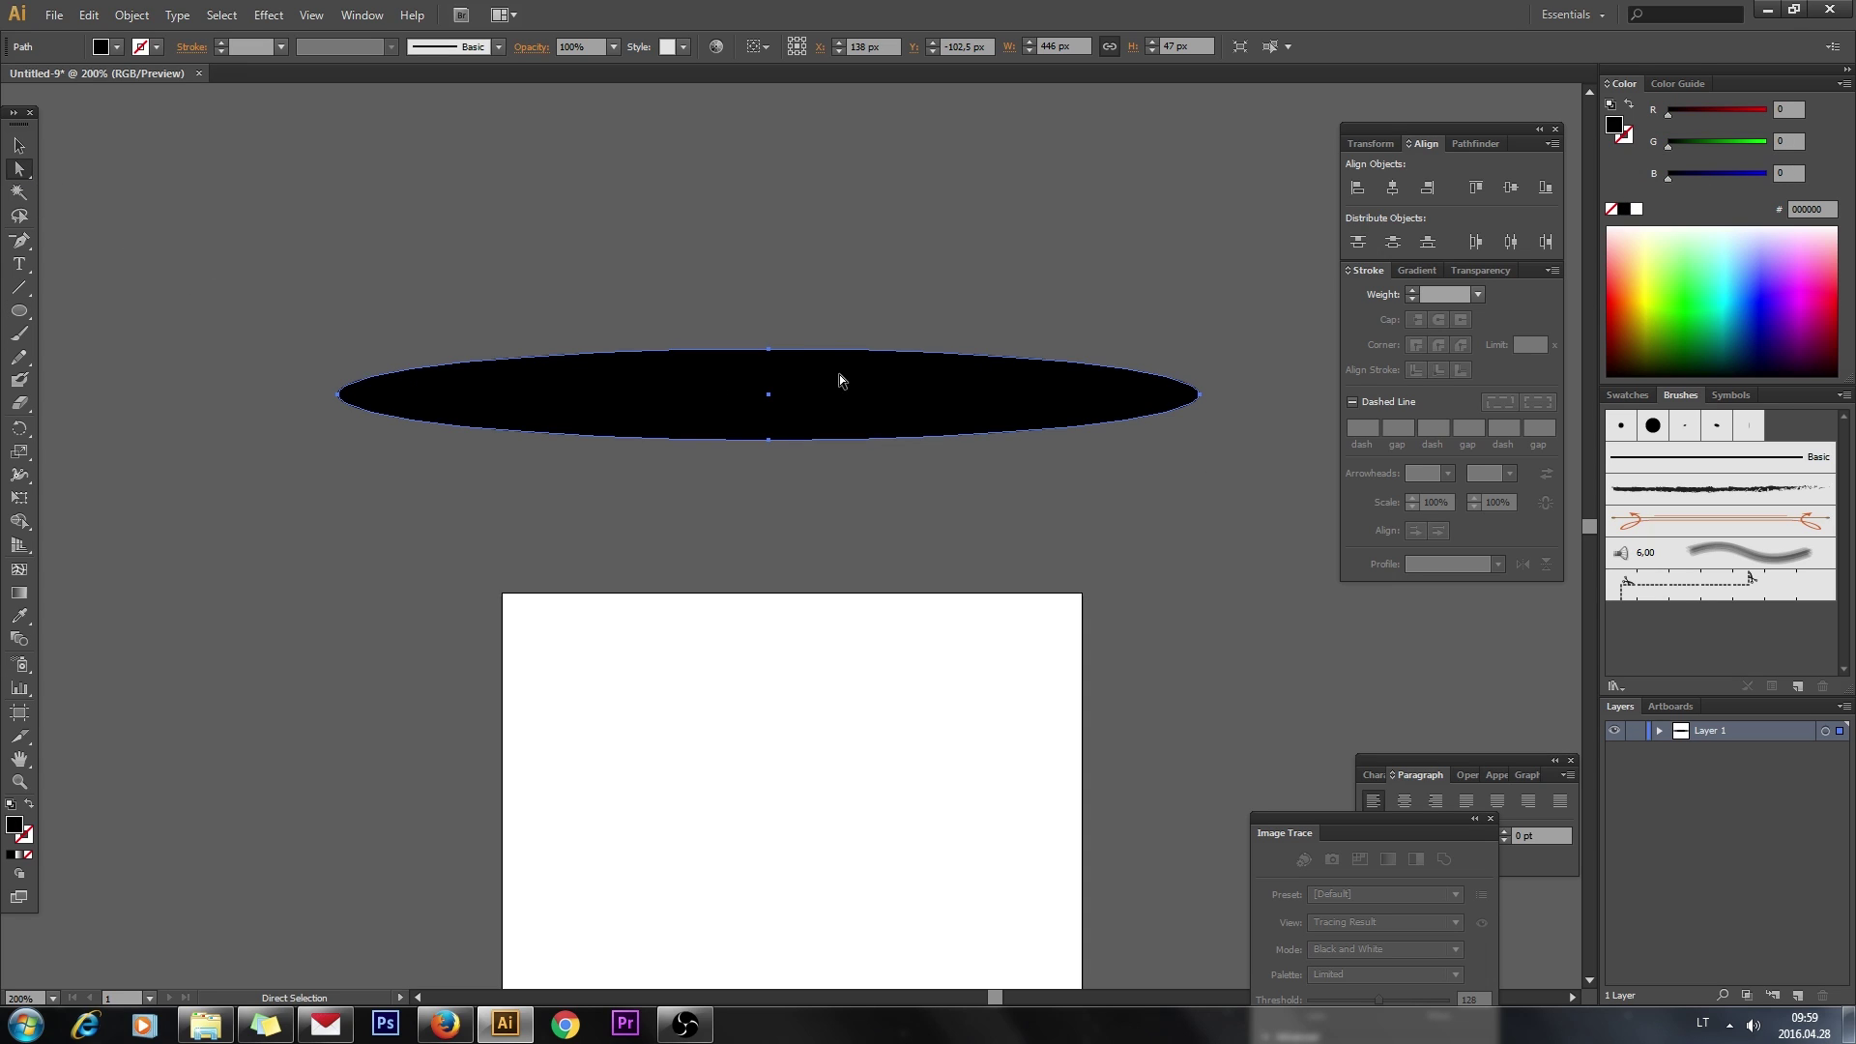
pyautogui.moveTo(740, 300); pyautogui.dragTo(795, 516)
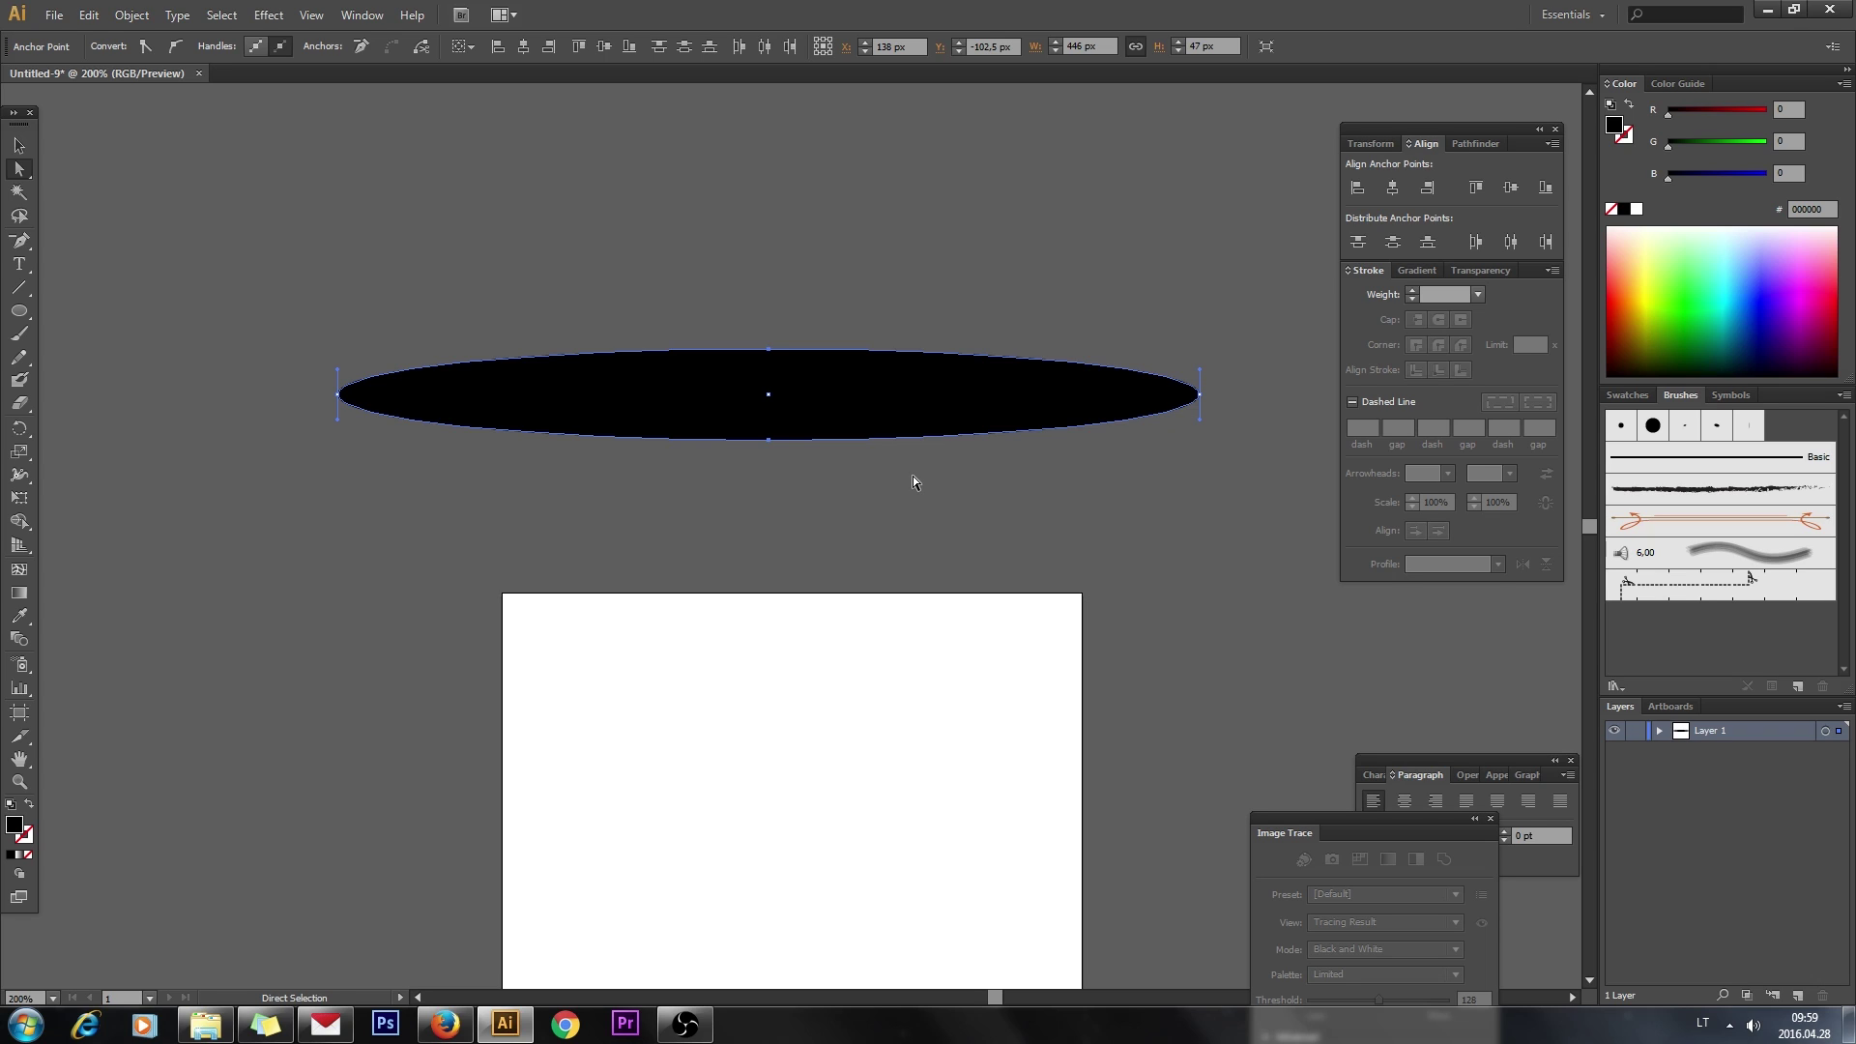
pyautogui.hotkey('shift', 'Left')
pyautogui.hotkey('shift', 'Left')
pyautogui.hotkey('shift', 'Left')
pyautogui.hotkey('shift', 'Left')
pyautogui.hotkey('shift', 'Left')
pyautogui.hotkey('shift', 'Left')
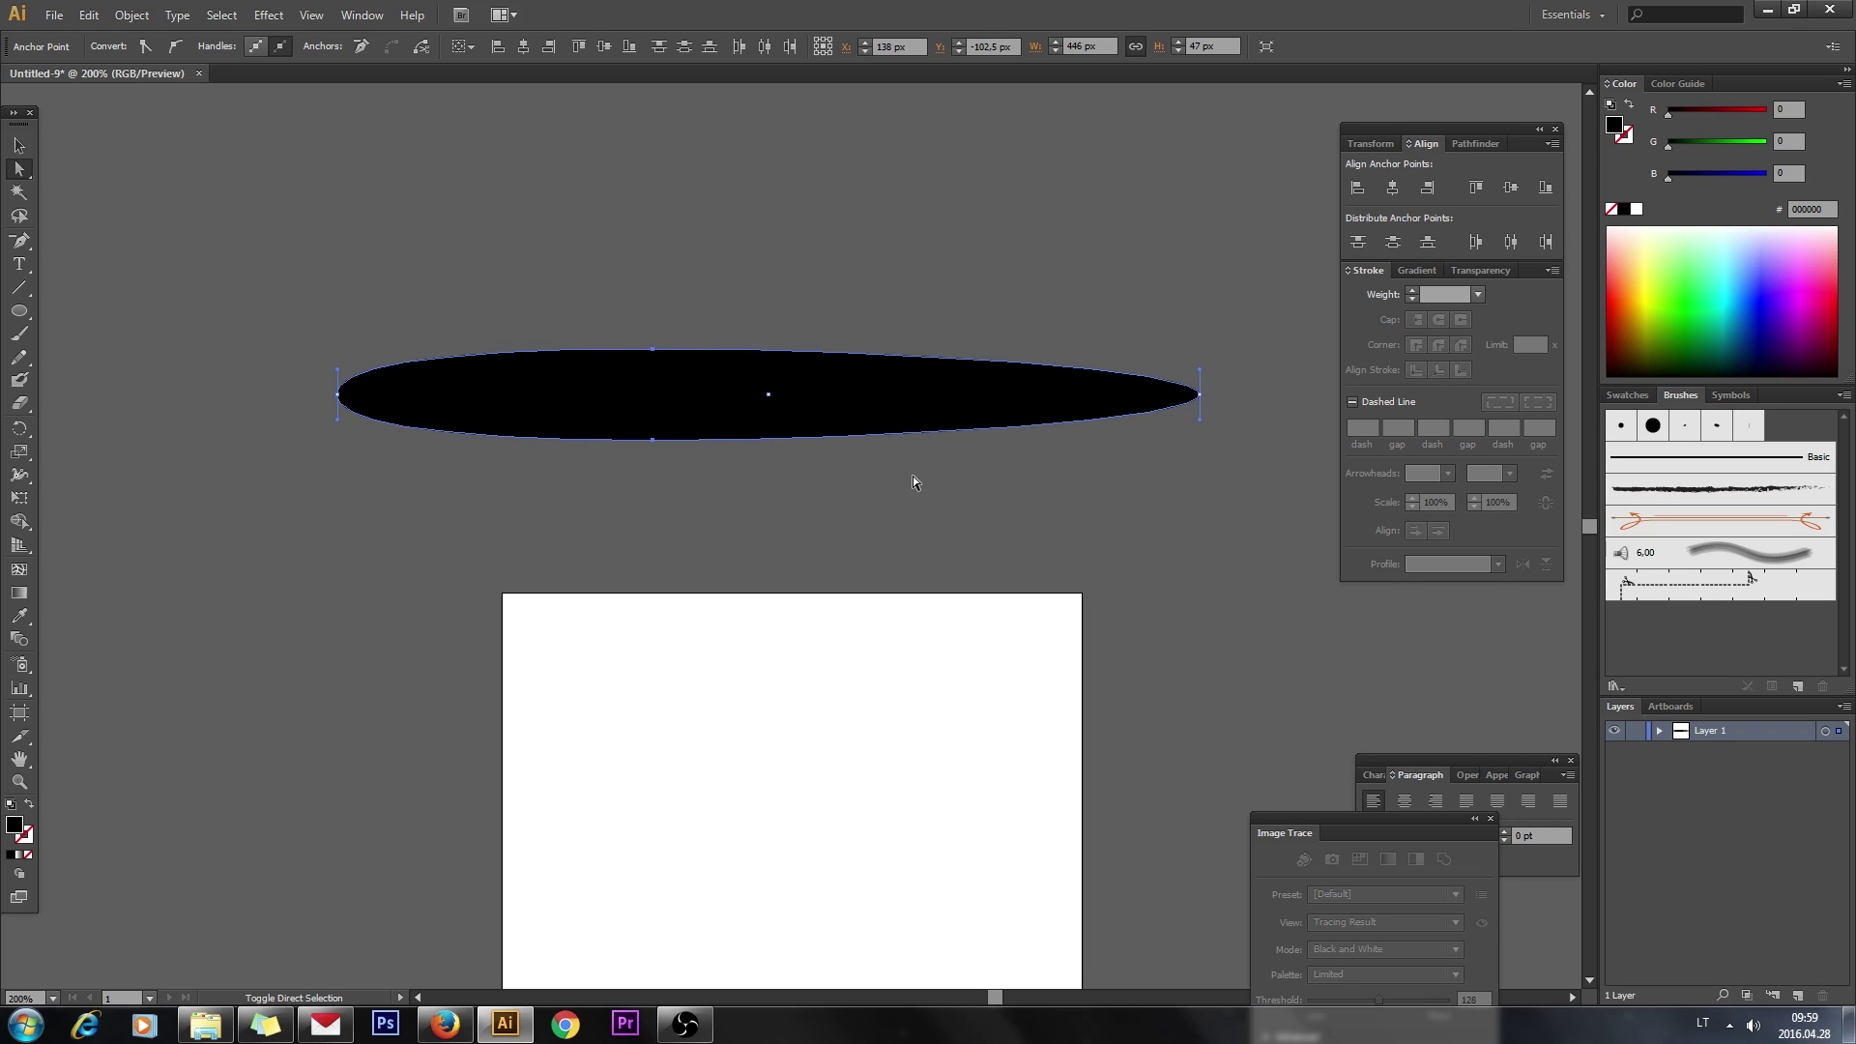
pyautogui.hotkey('shift', 'Left')
pyautogui.hotkey('shift', 'Left')
pyautogui.hotkey('shift', 'Left')
pyautogui.hotkey('shift', 'Left')
pyautogui.hotkey('shift', 'Left')
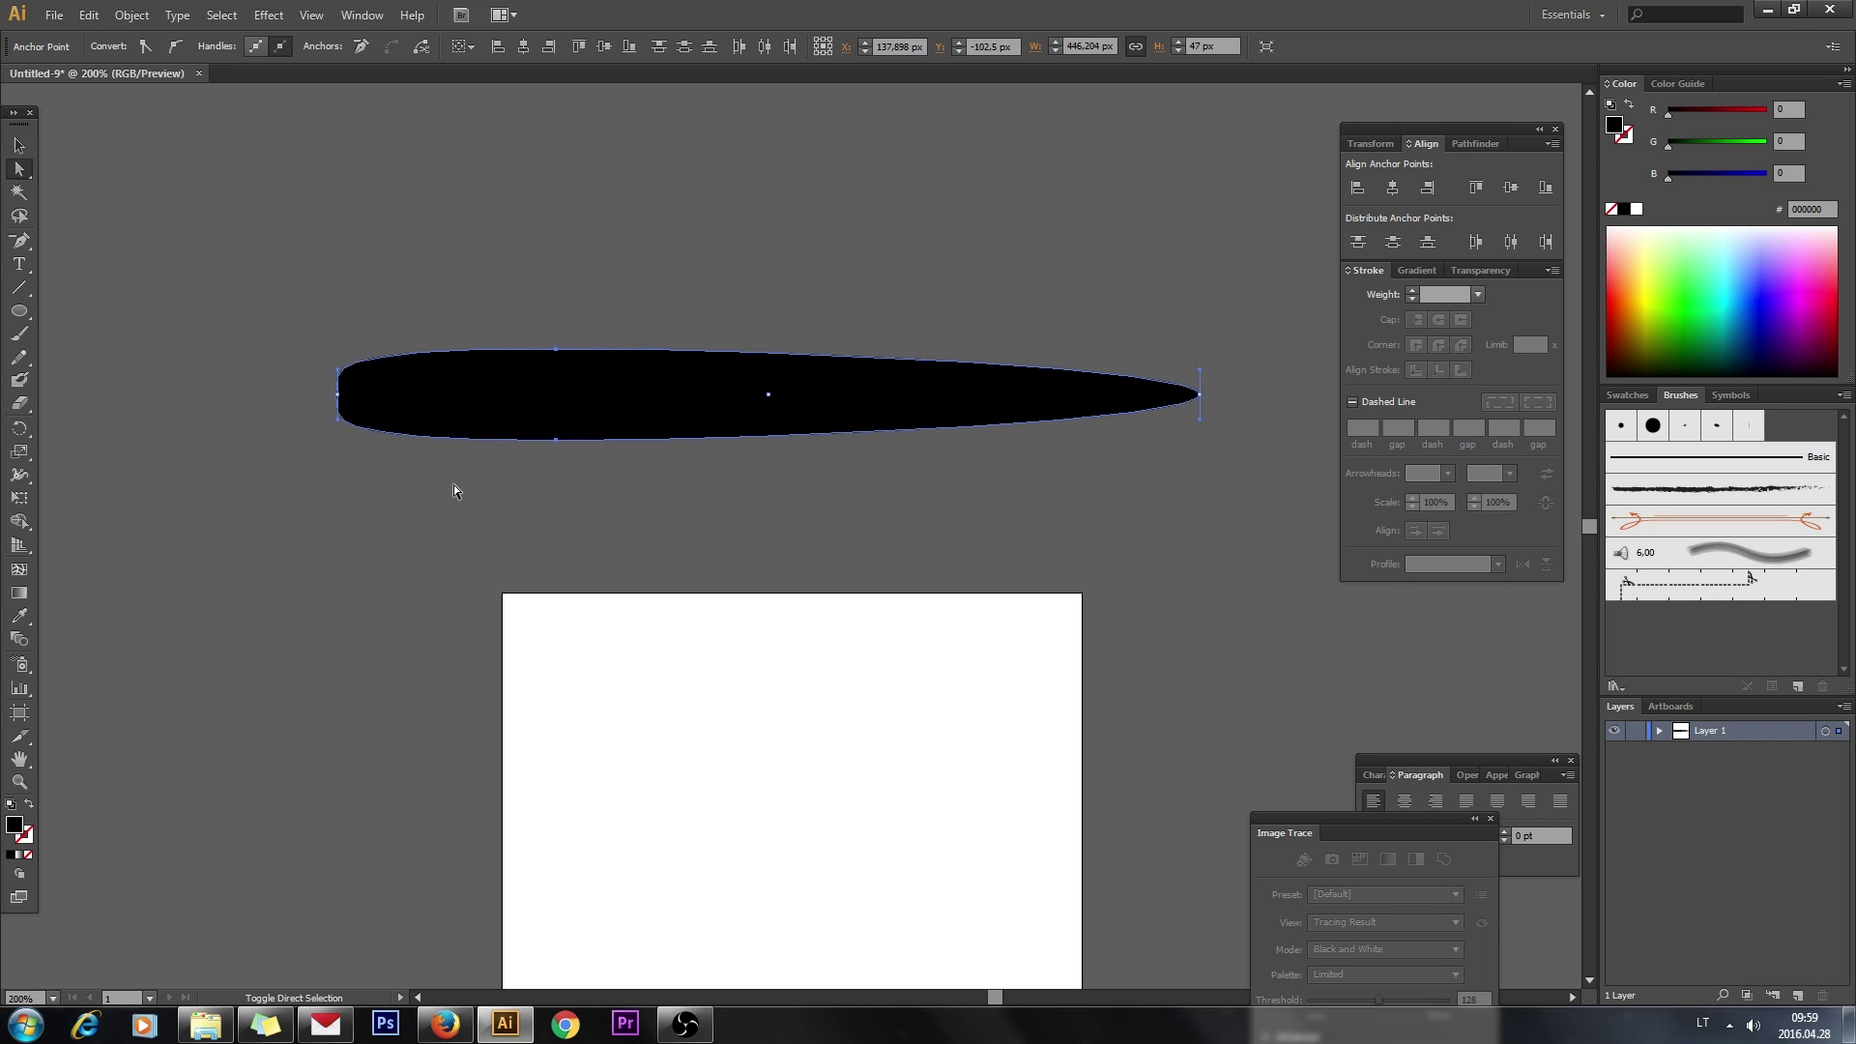
pyautogui.hotkey('shift', 'Left')
pyautogui.hotkey('shift', 'Left')
# Reshape the top and bottom anchor curves to round the left end, then make the shape slightly taller
pyautogui.click(515, 349)
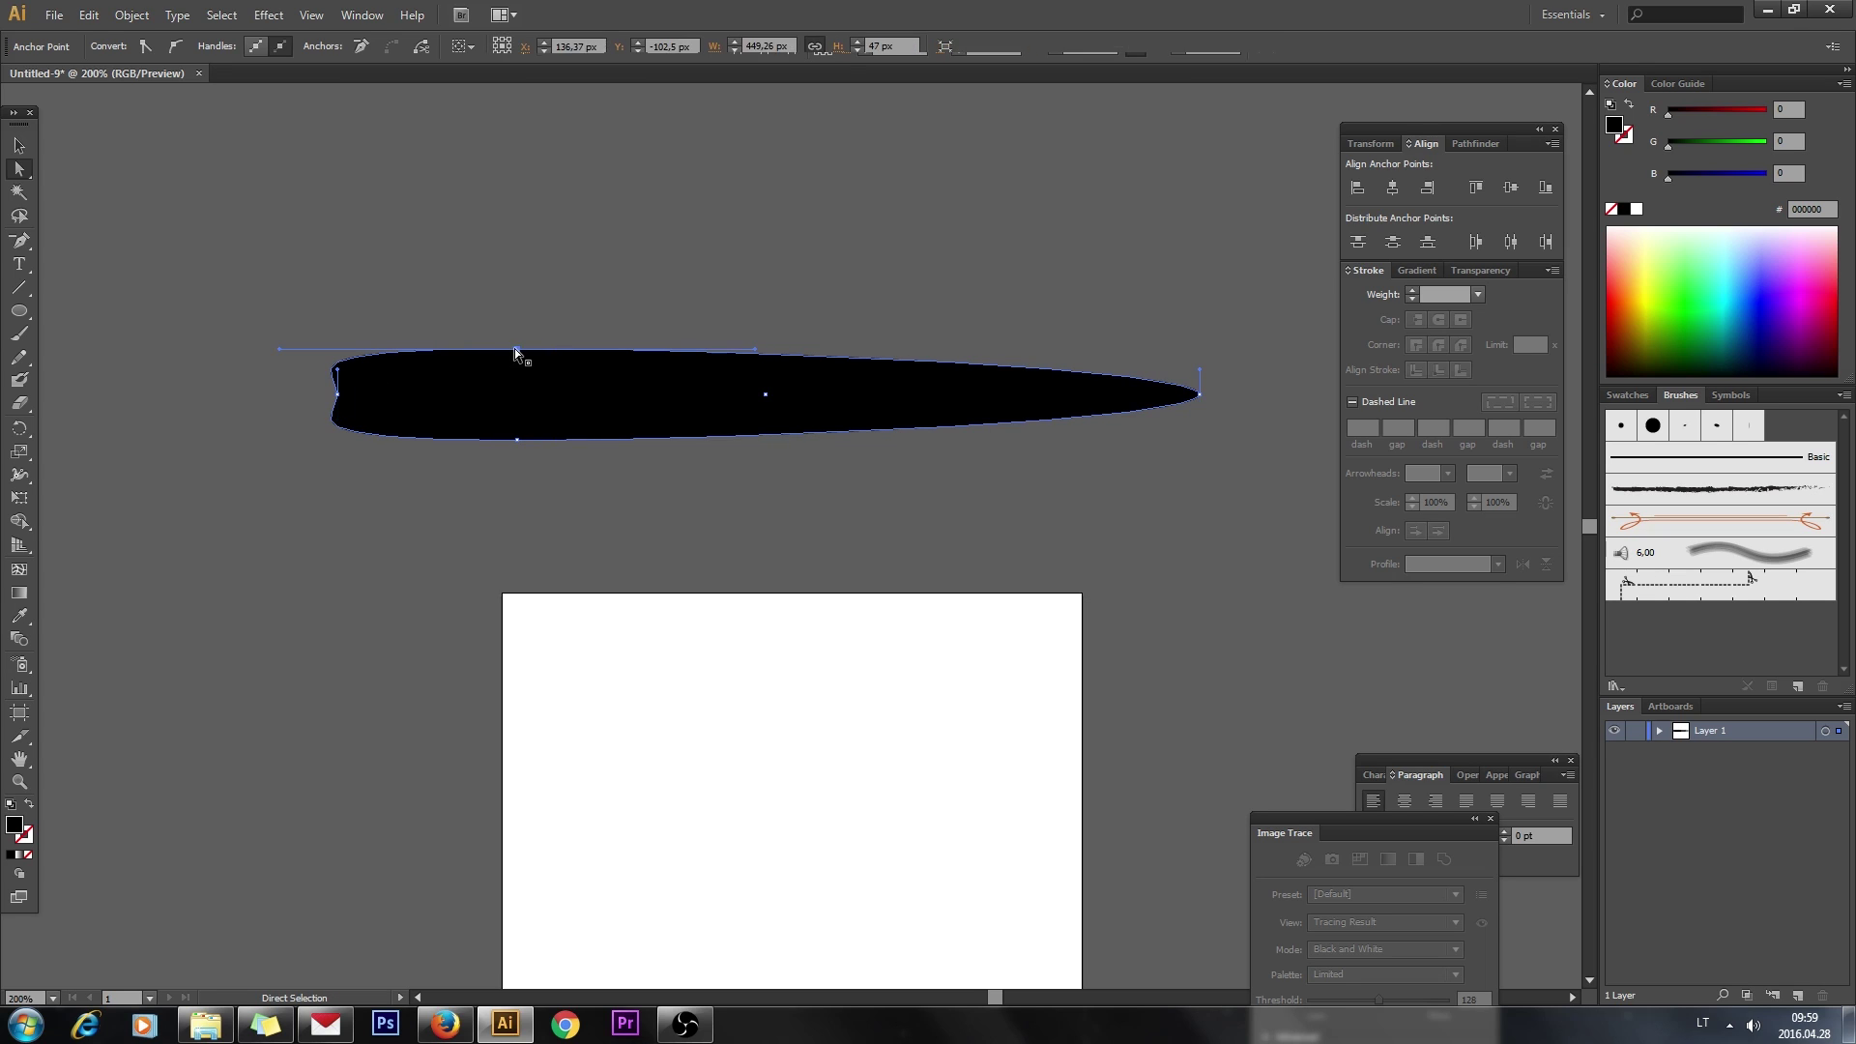
pyautogui.moveTo(280, 349); pyautogui.dragTo(370, 349)
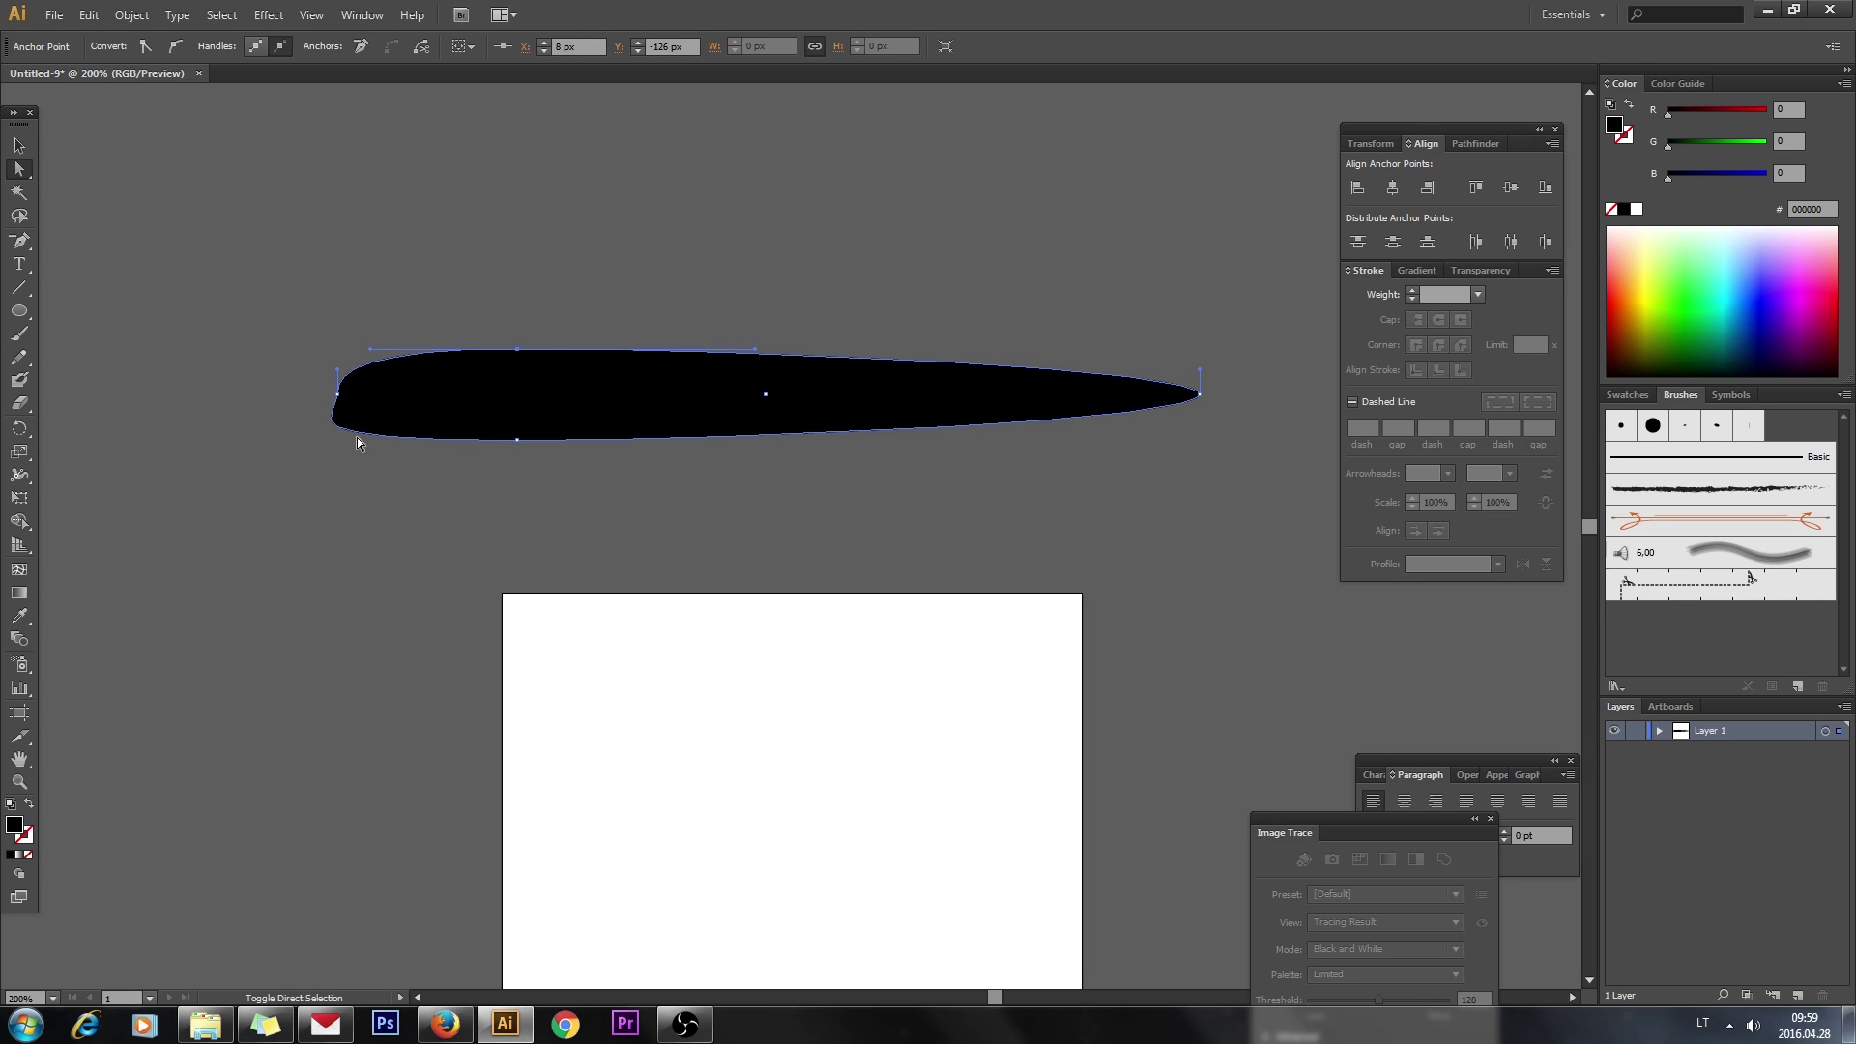
pyautogui.click(517, 440)
pyautogui.moveTo(280, 441); pyautogui.dragTo(416, 441)
pyautogui.moveTo(606, 440); pyautogui.dragTo(503, 297)
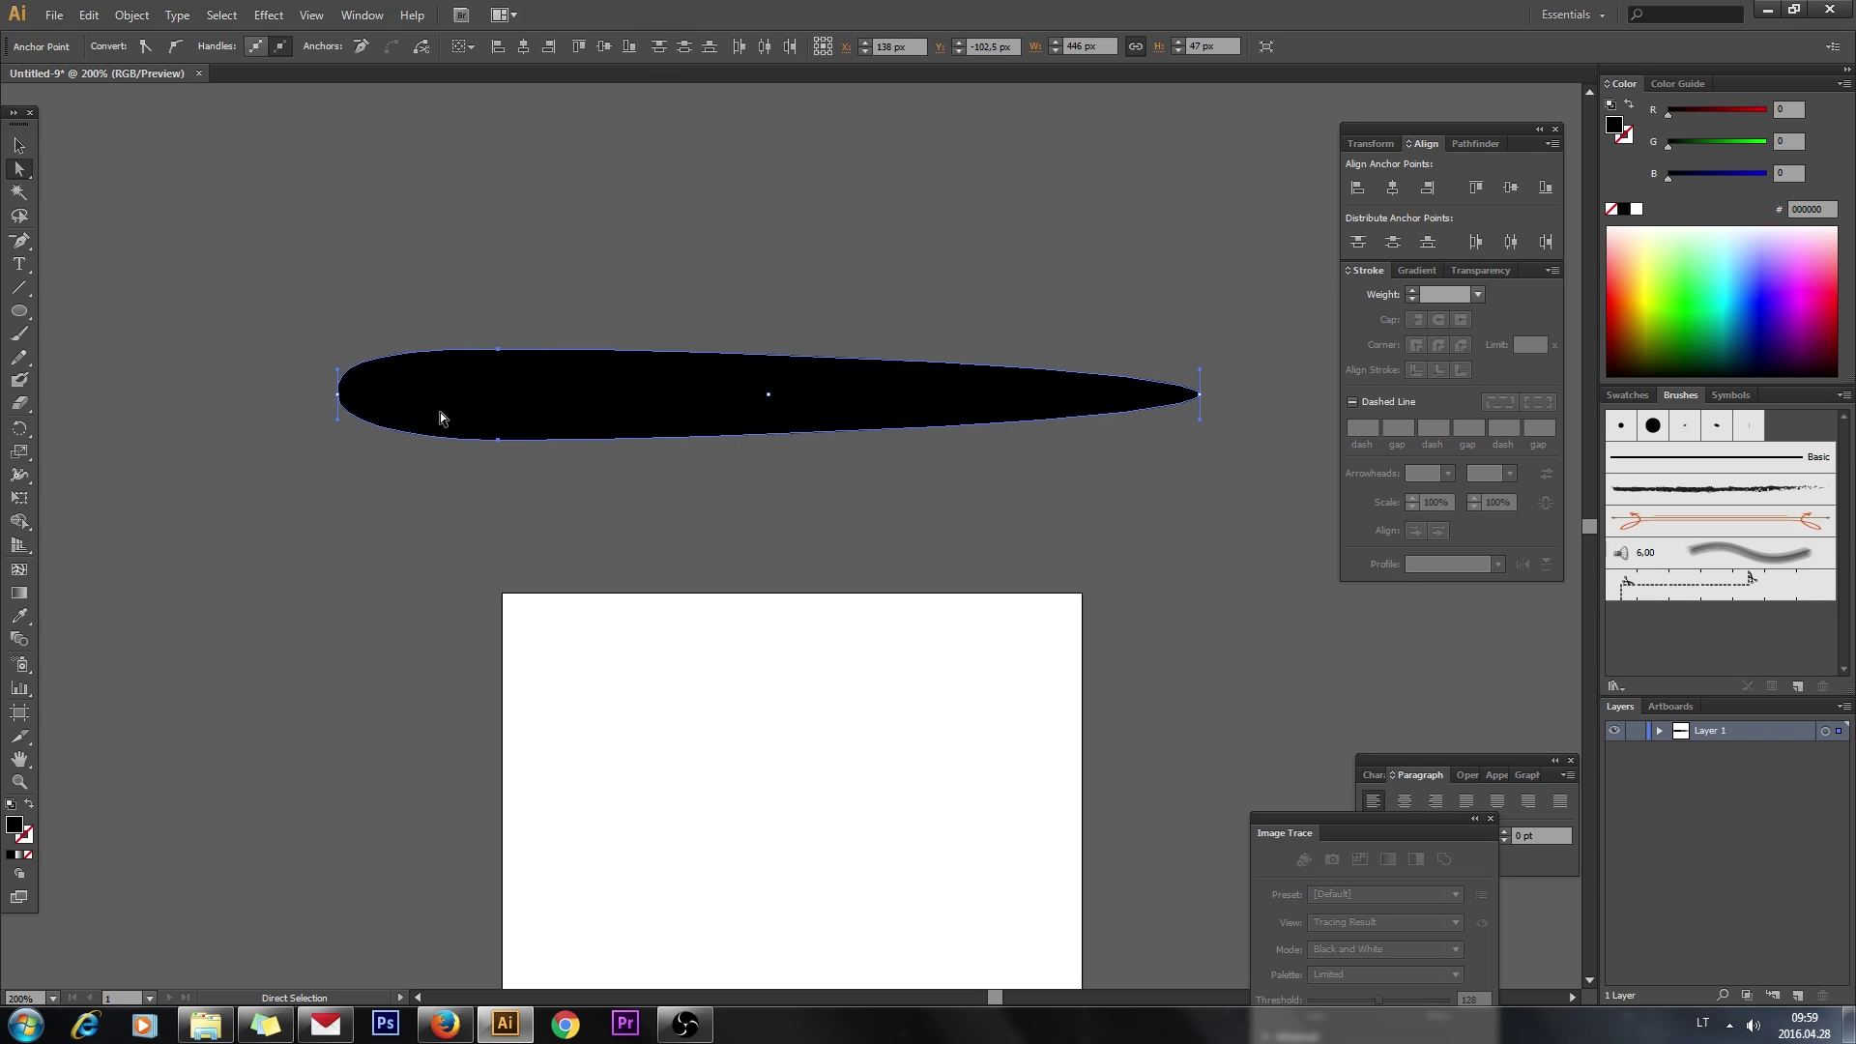
pyautogui.press('v')
pyautogui.moveTo(768, 342); pyautogui.dragTo(767, 307)
# Copy the black teardrop and paste the copy directly in front of it
pyautogui.click(837, 487)
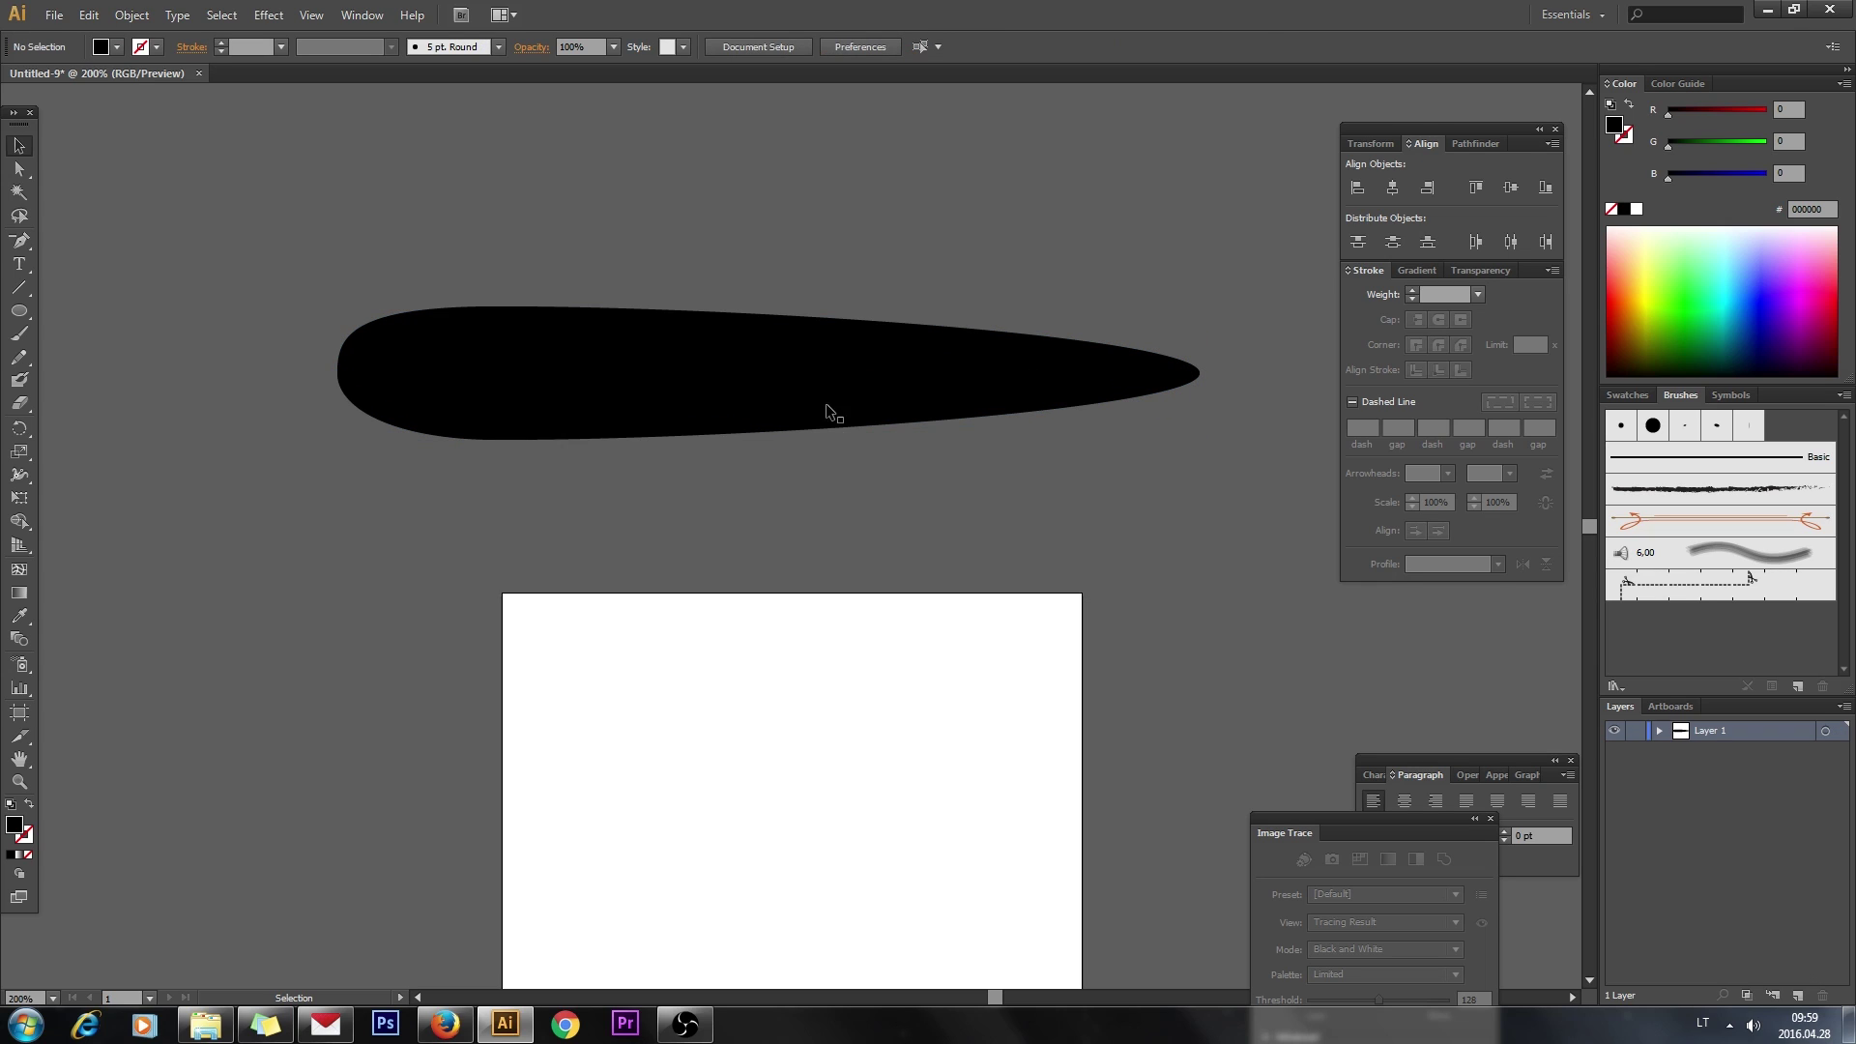
pyautogui.click(828, 406)
pyautogui.click(754, 483)
pyautogui.click(669, 406)
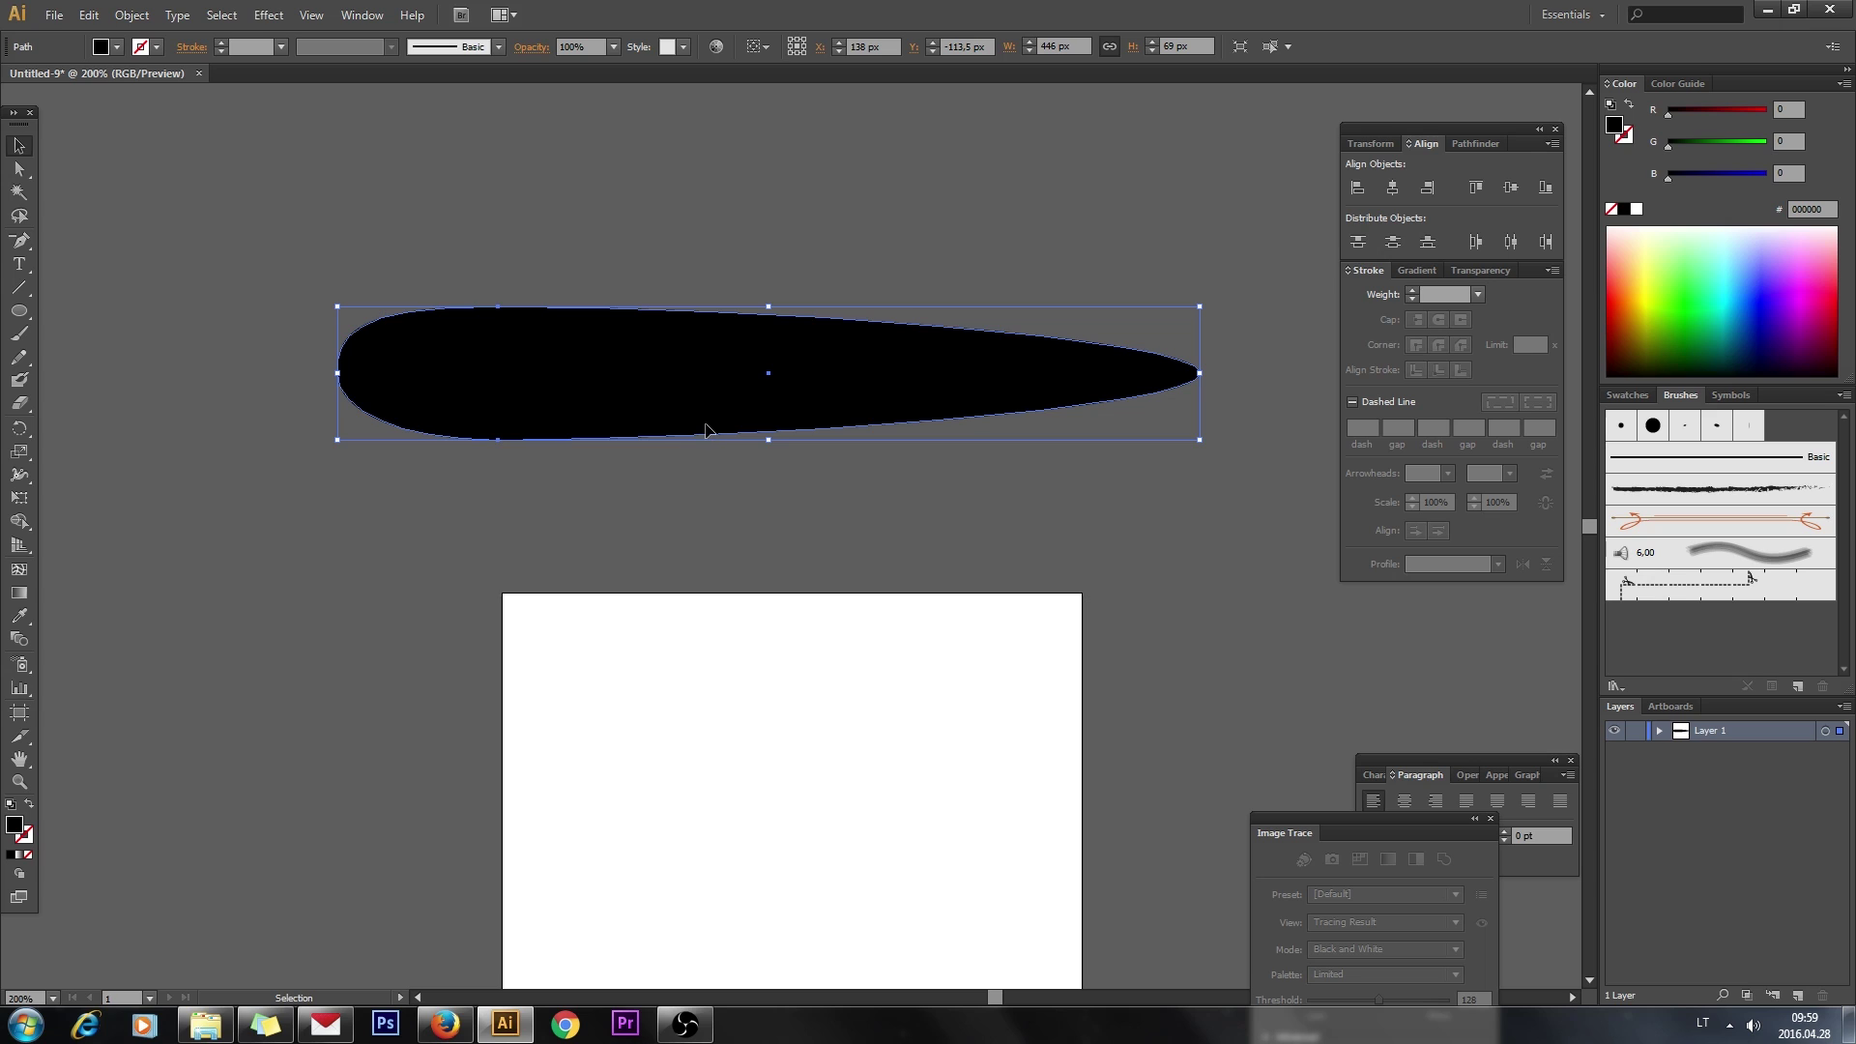
pyautogui.click(89, 15)
pyautogui.click(358, 109)
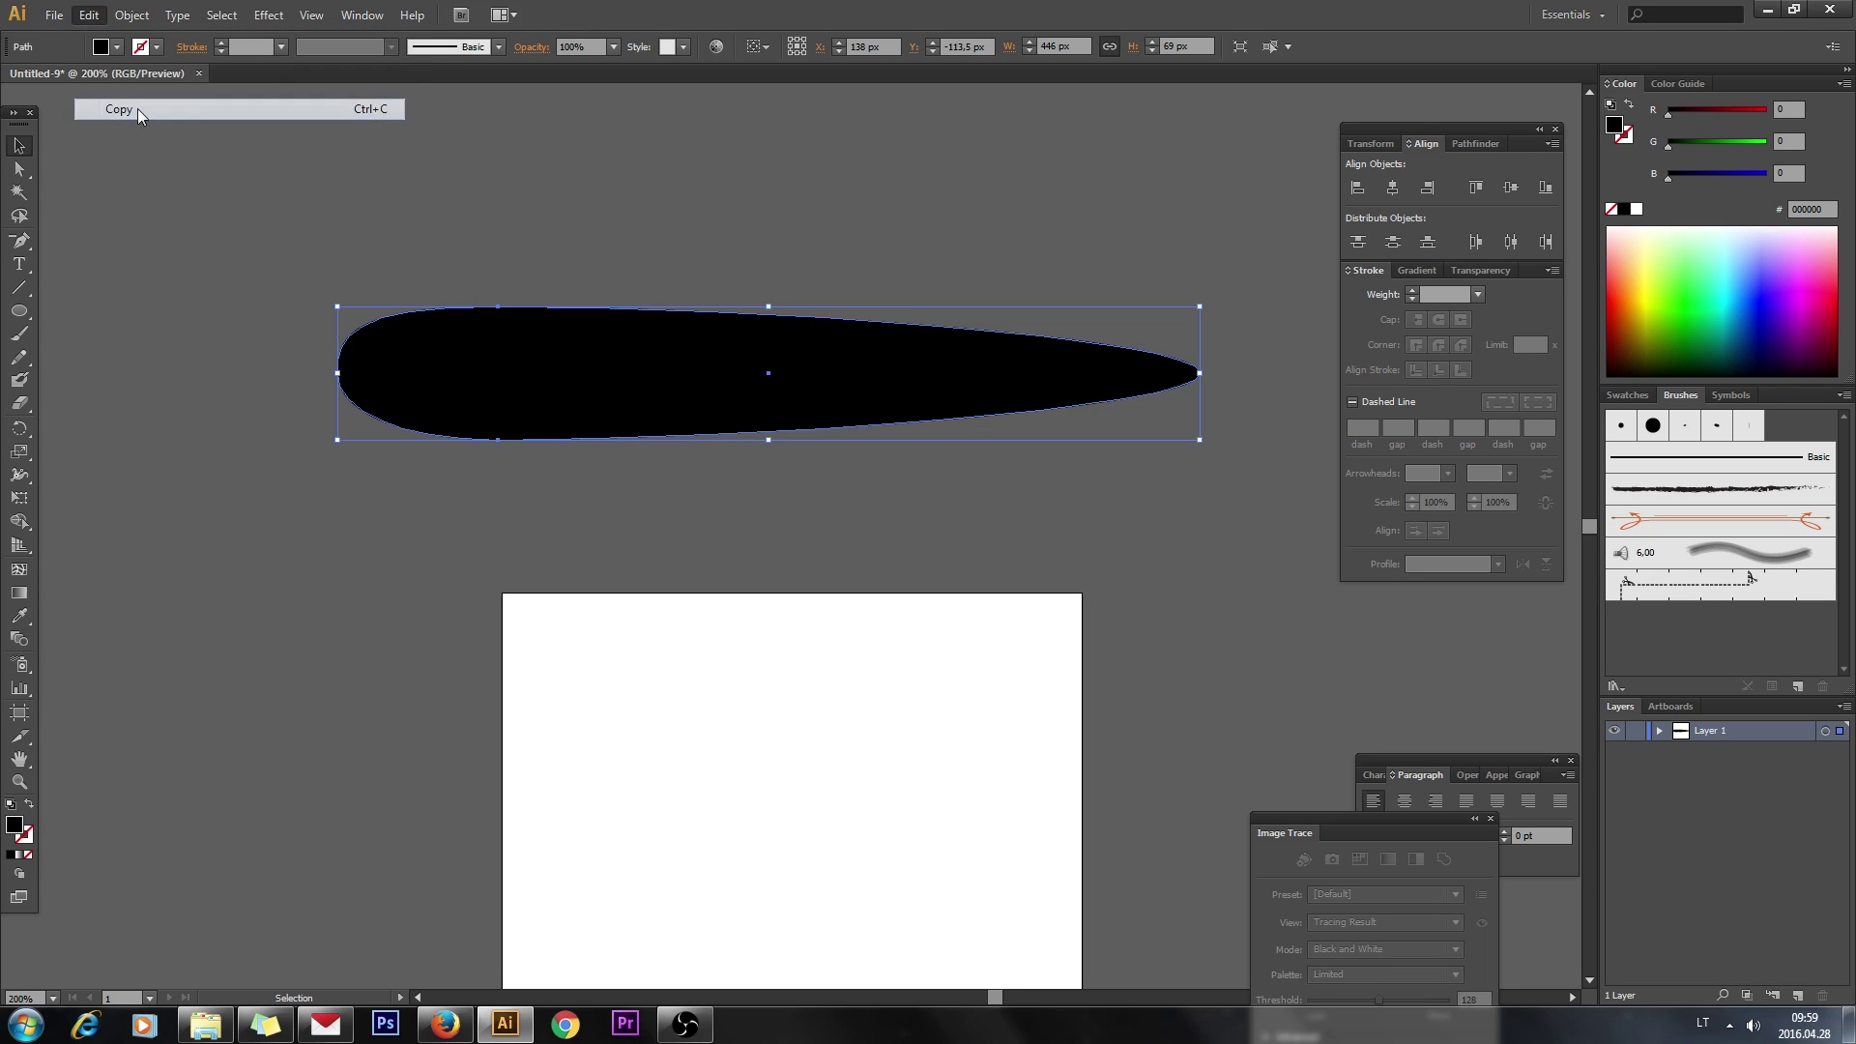
pyautogui.click(89, 14)
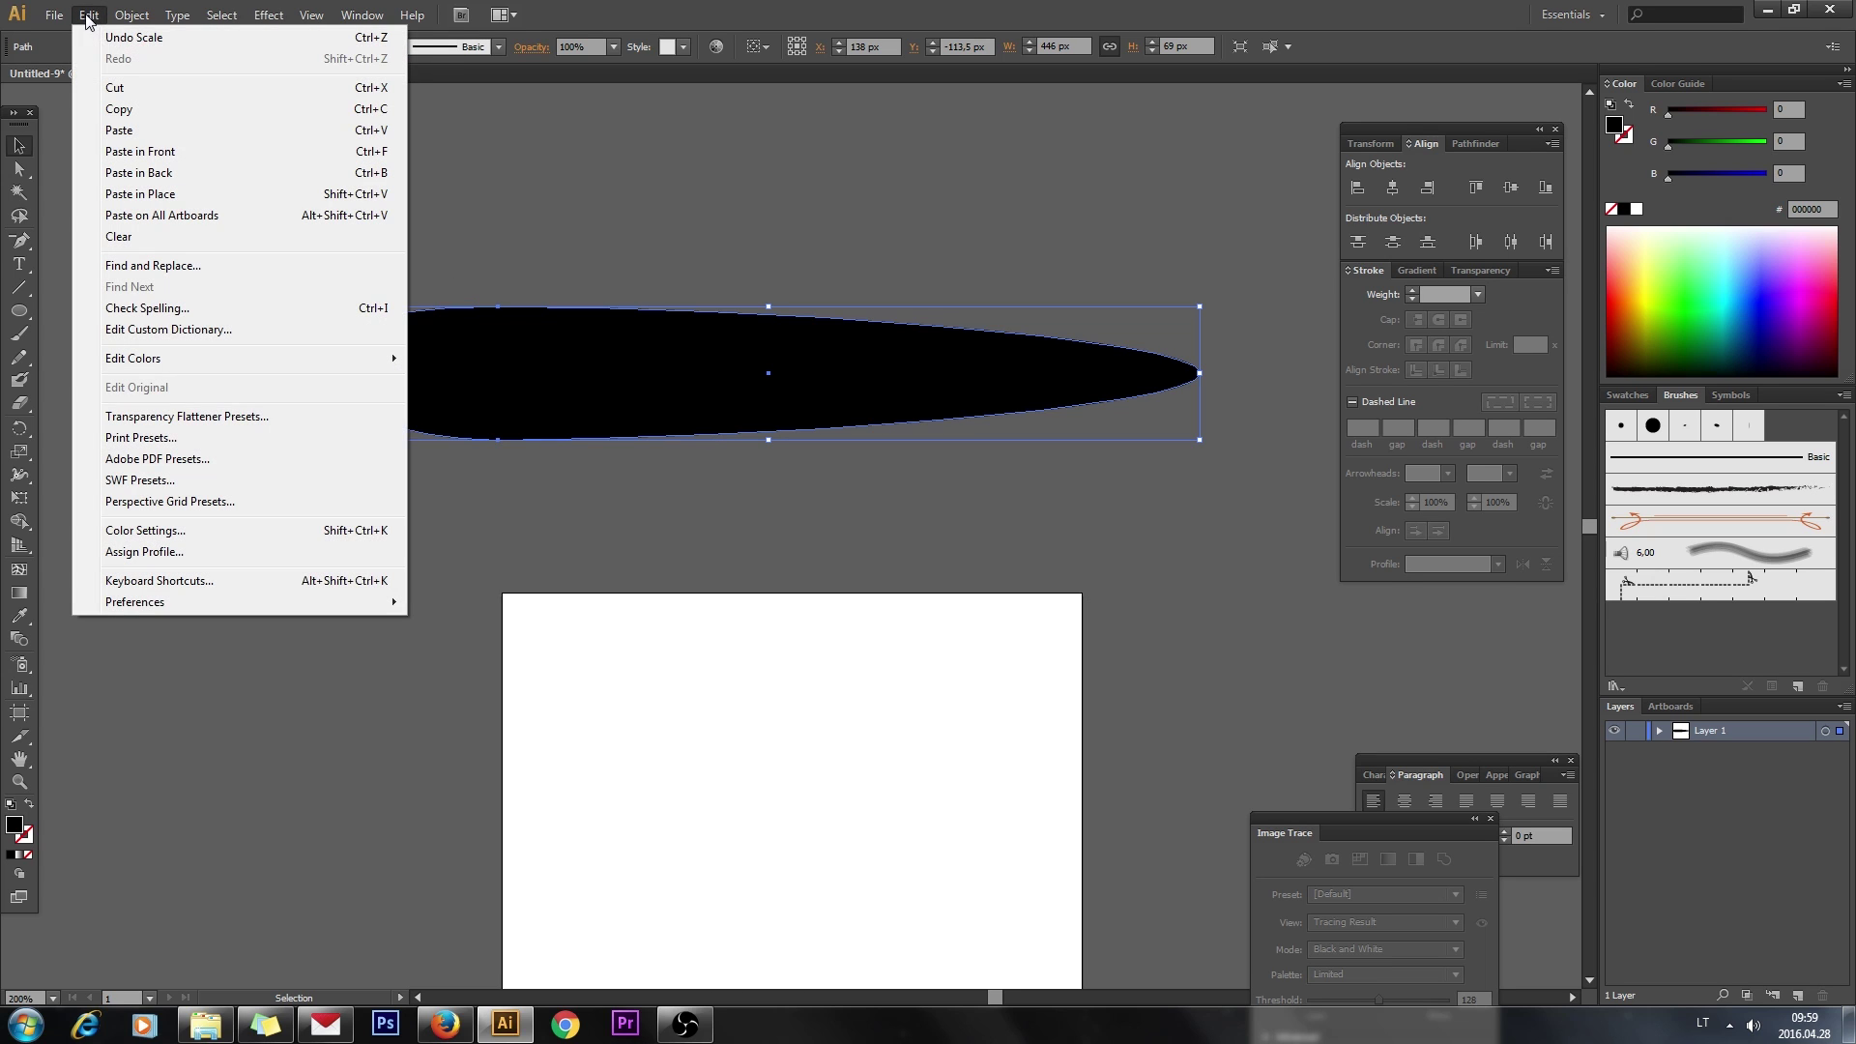
pyautogui.click(177, 161)
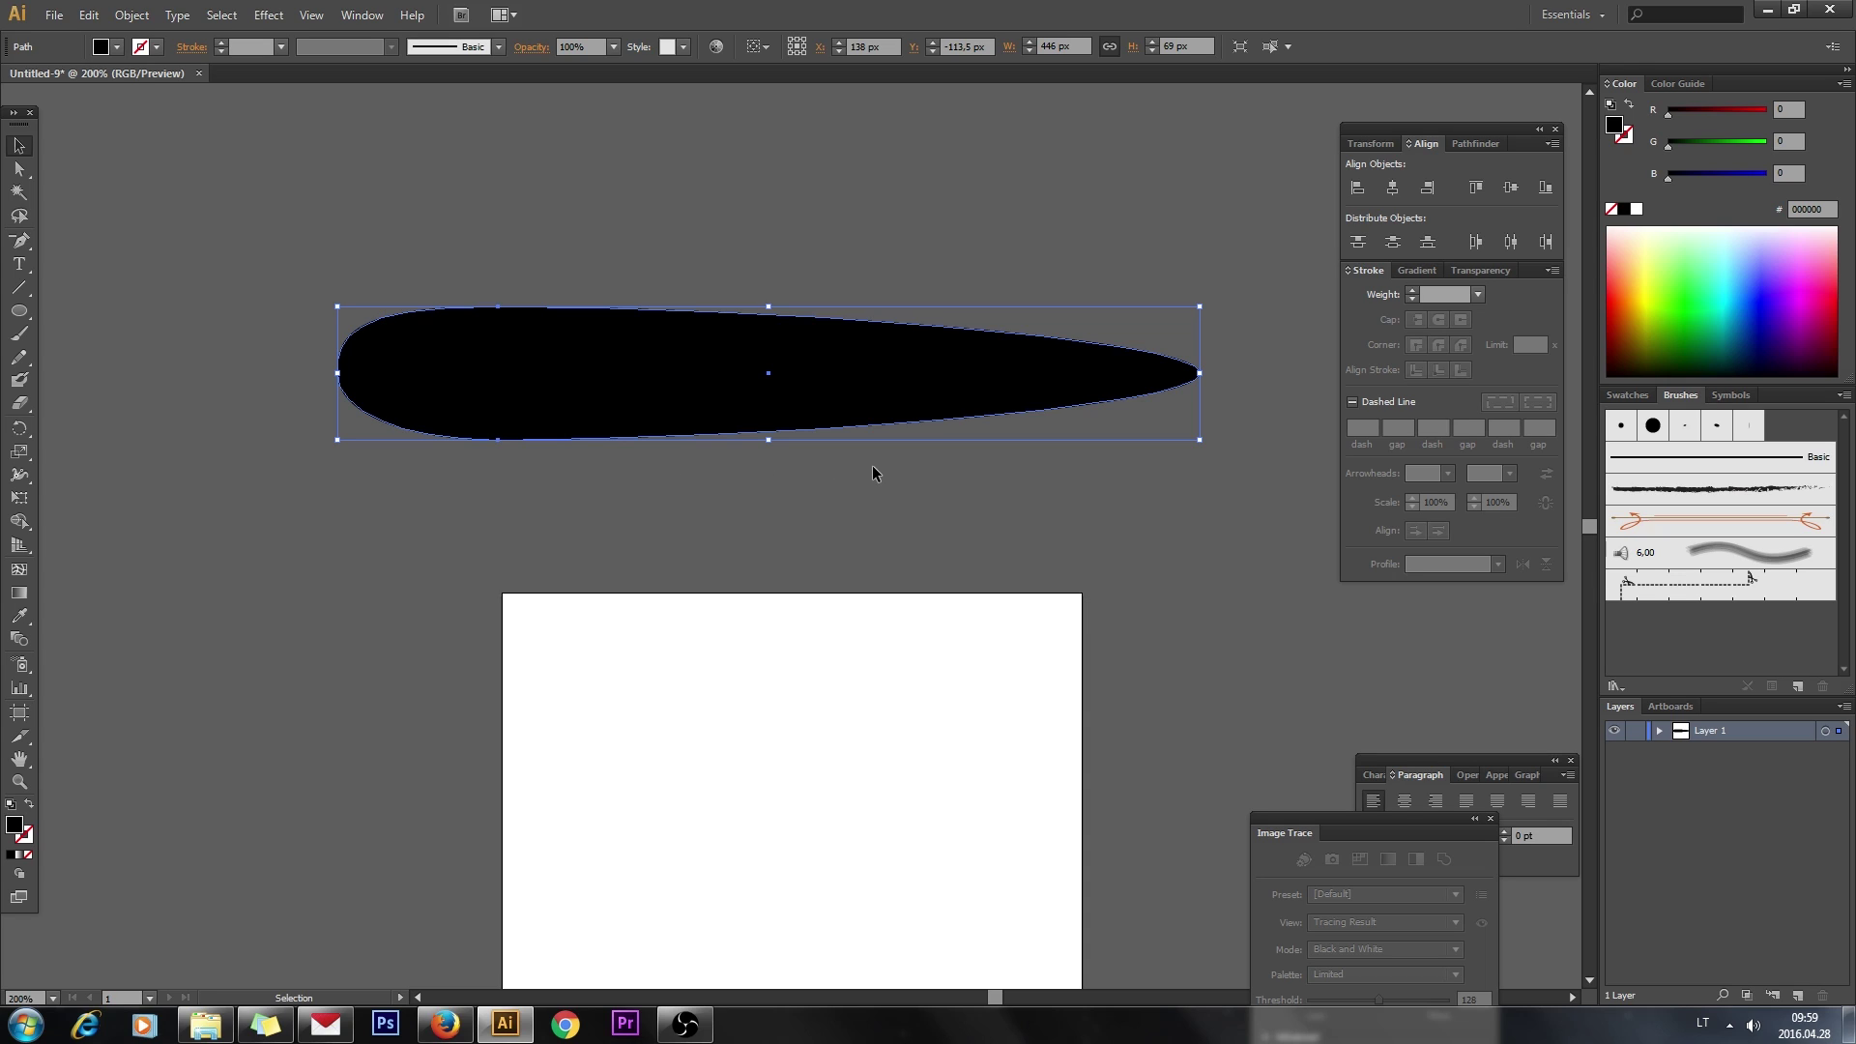
# Fill the pasted copy white and shrink it into a thin sliver
pyautogui.click(1637, 209)
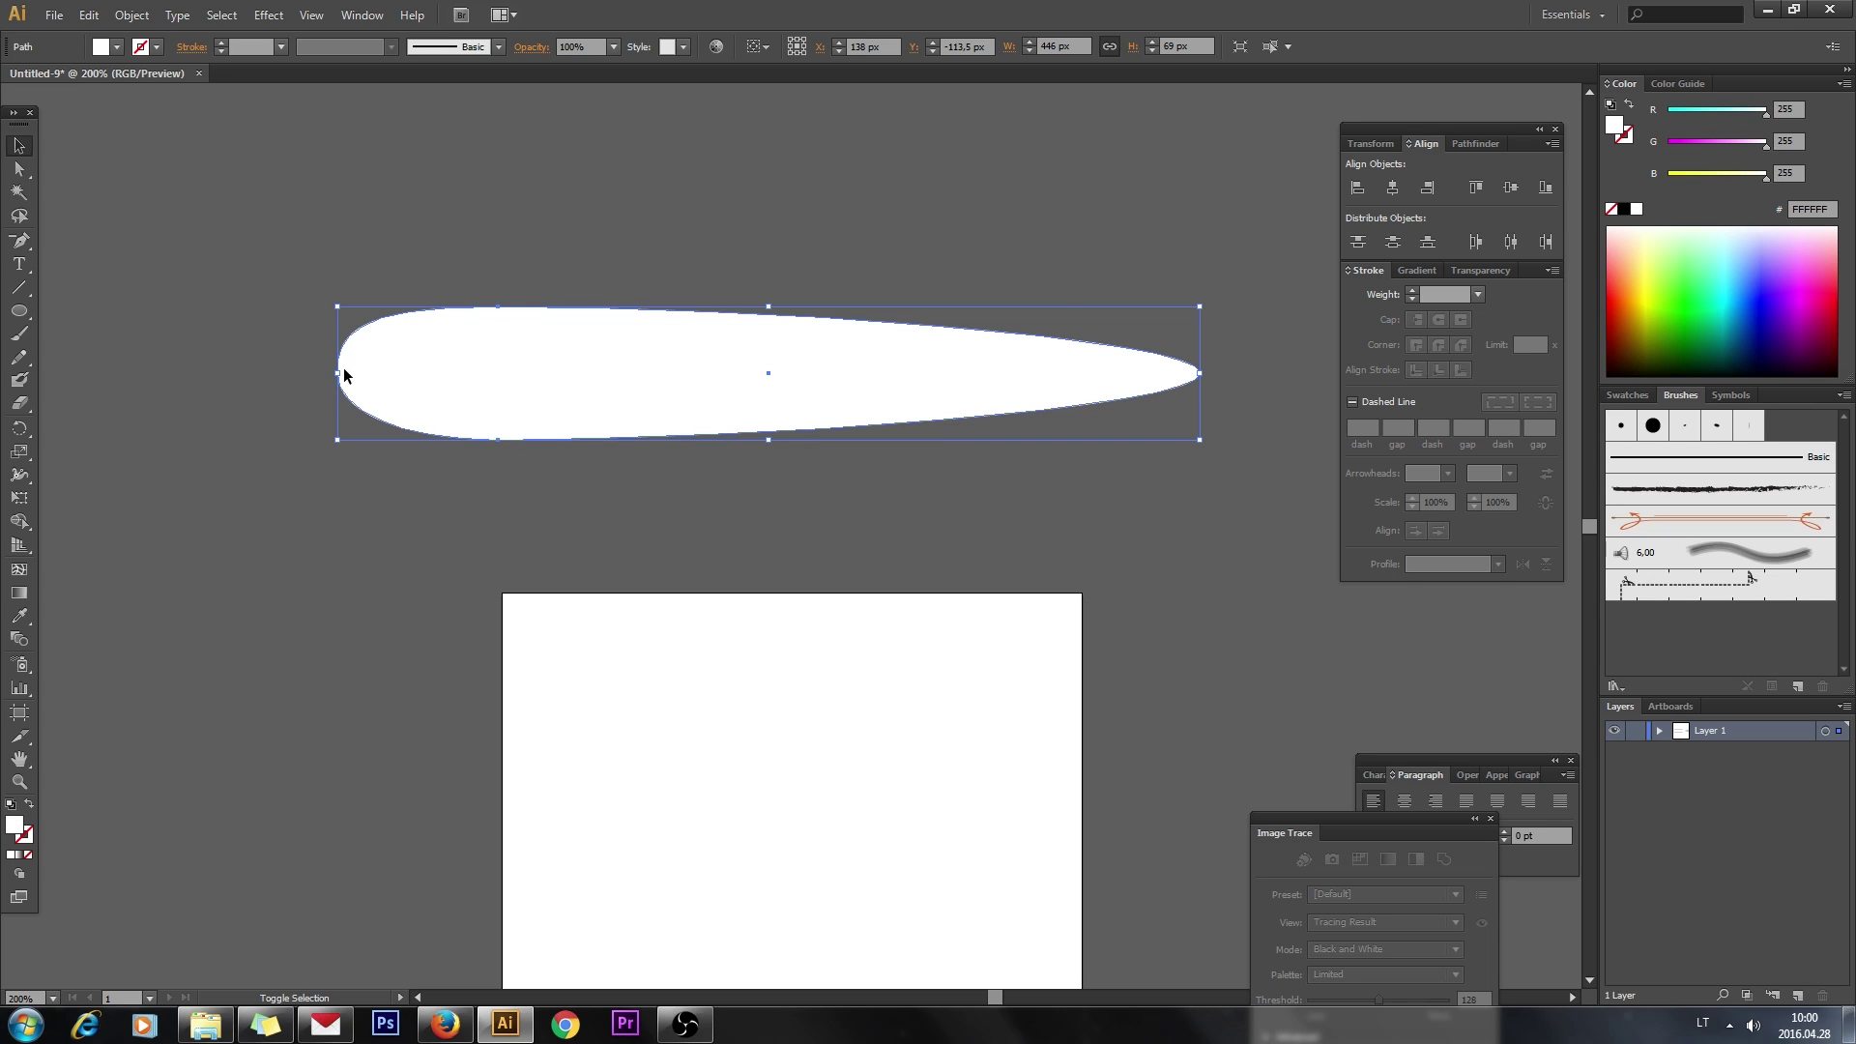
pyautogui.moveTo(338, 373); pyautogui.dragTo(361, 374)
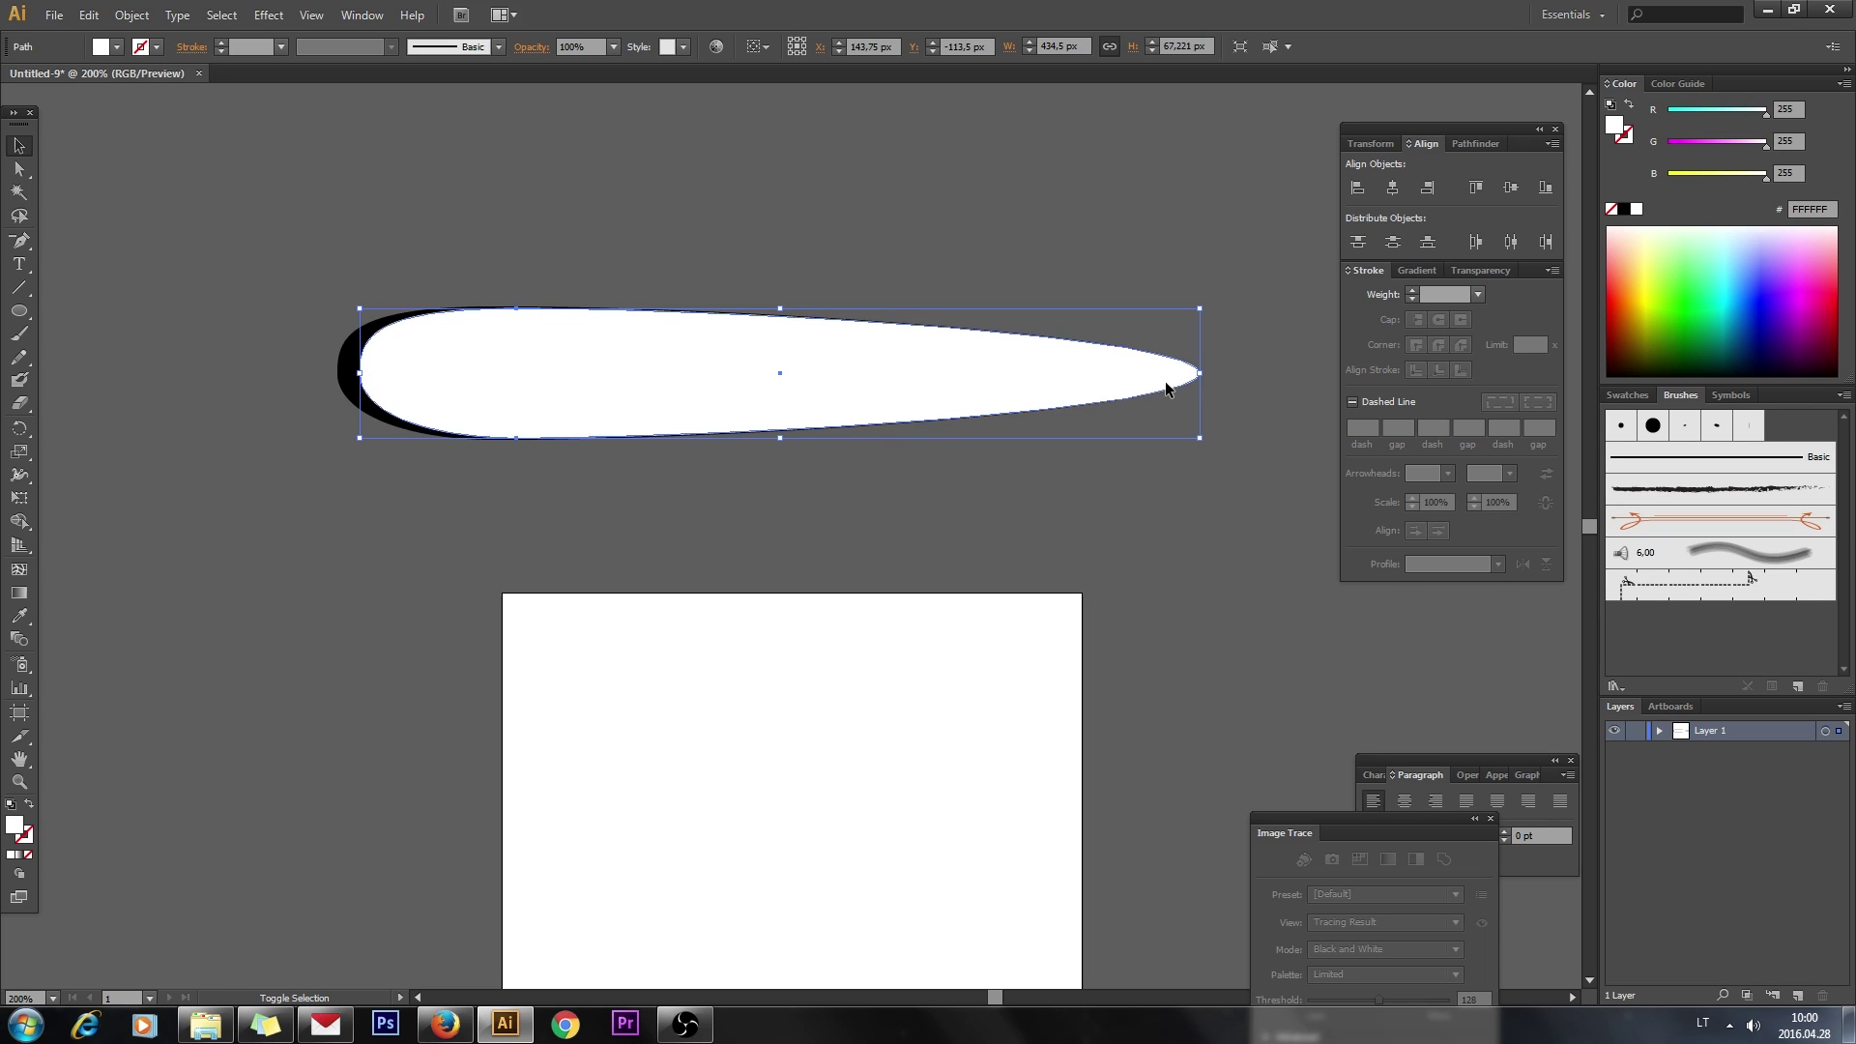
pyautogui.moveTo(1202, 373); pyautogui.dragTo(1130, 373)
pyautogui.moveTo(745, 433); pyautogui.dragTo(744, 320)
# Vertically align-centre the white sliver with the black teardrop
pyautogui.click(832, 500)
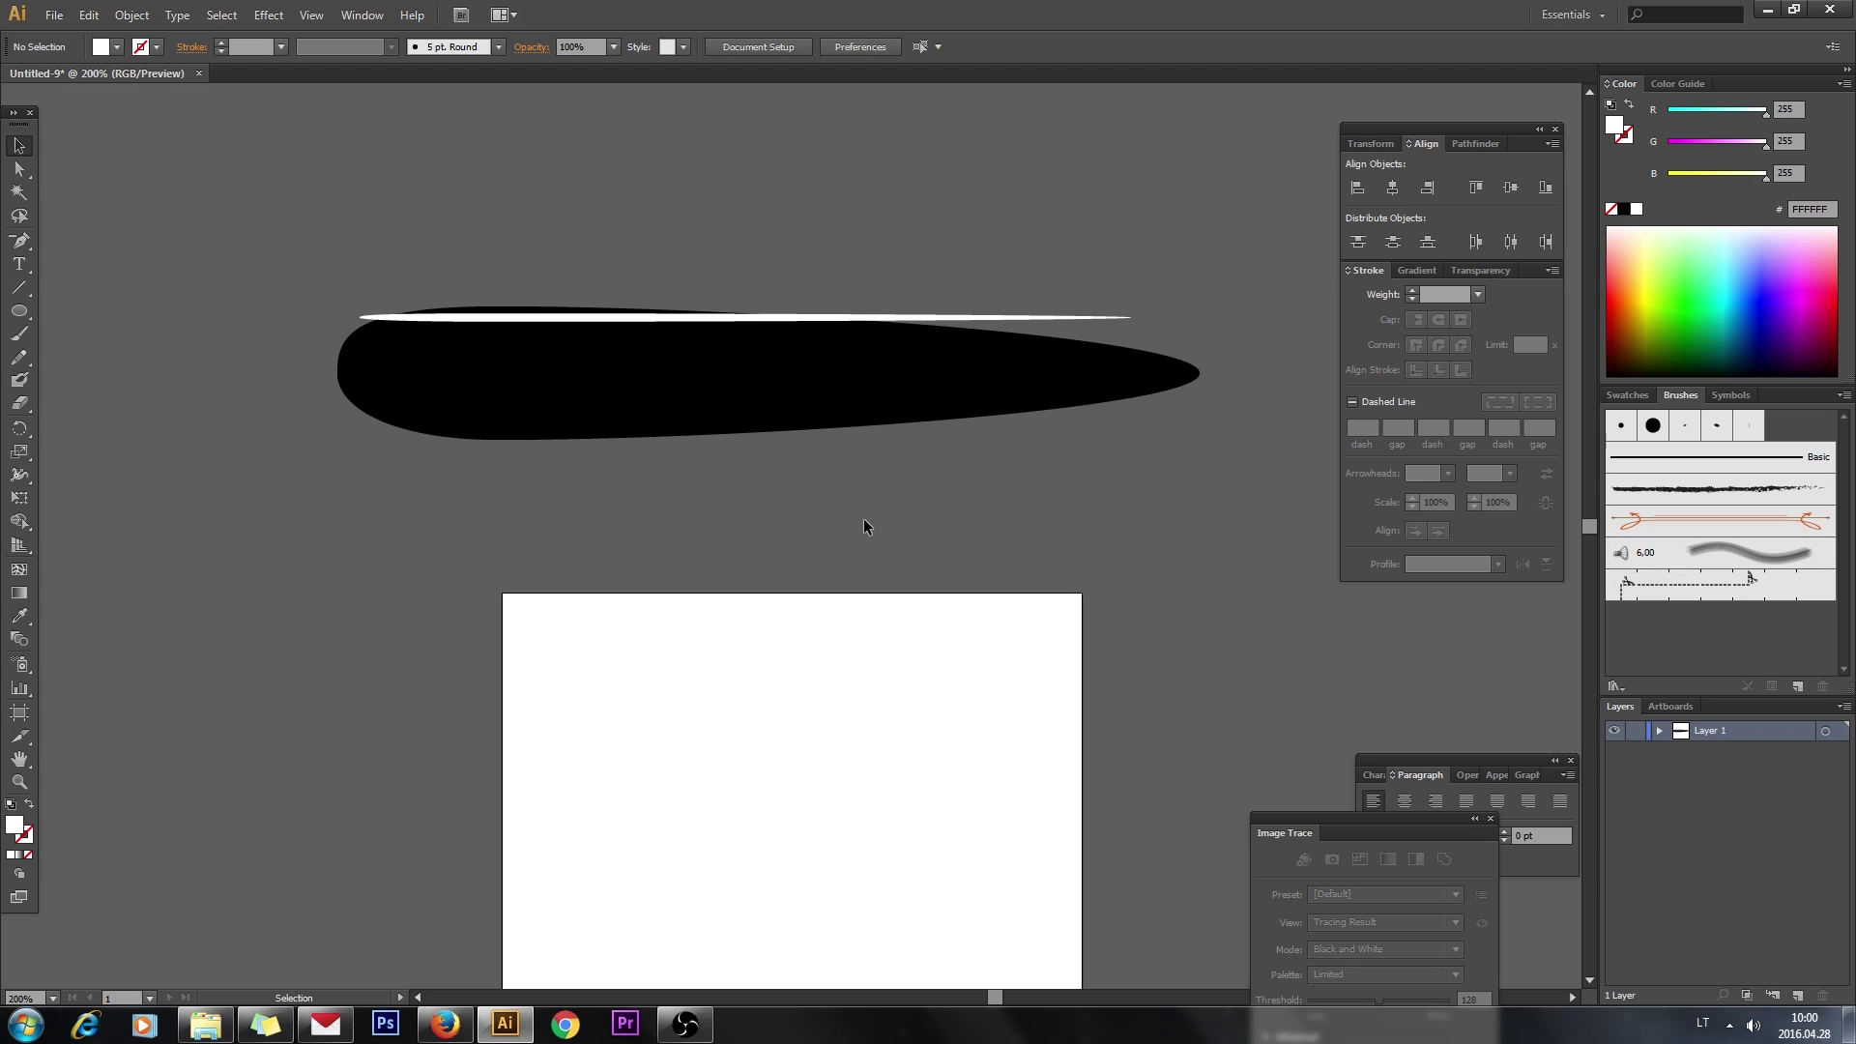
pyautogui.moveTo(864, 526); pyautogui.dragTo(641, 248)
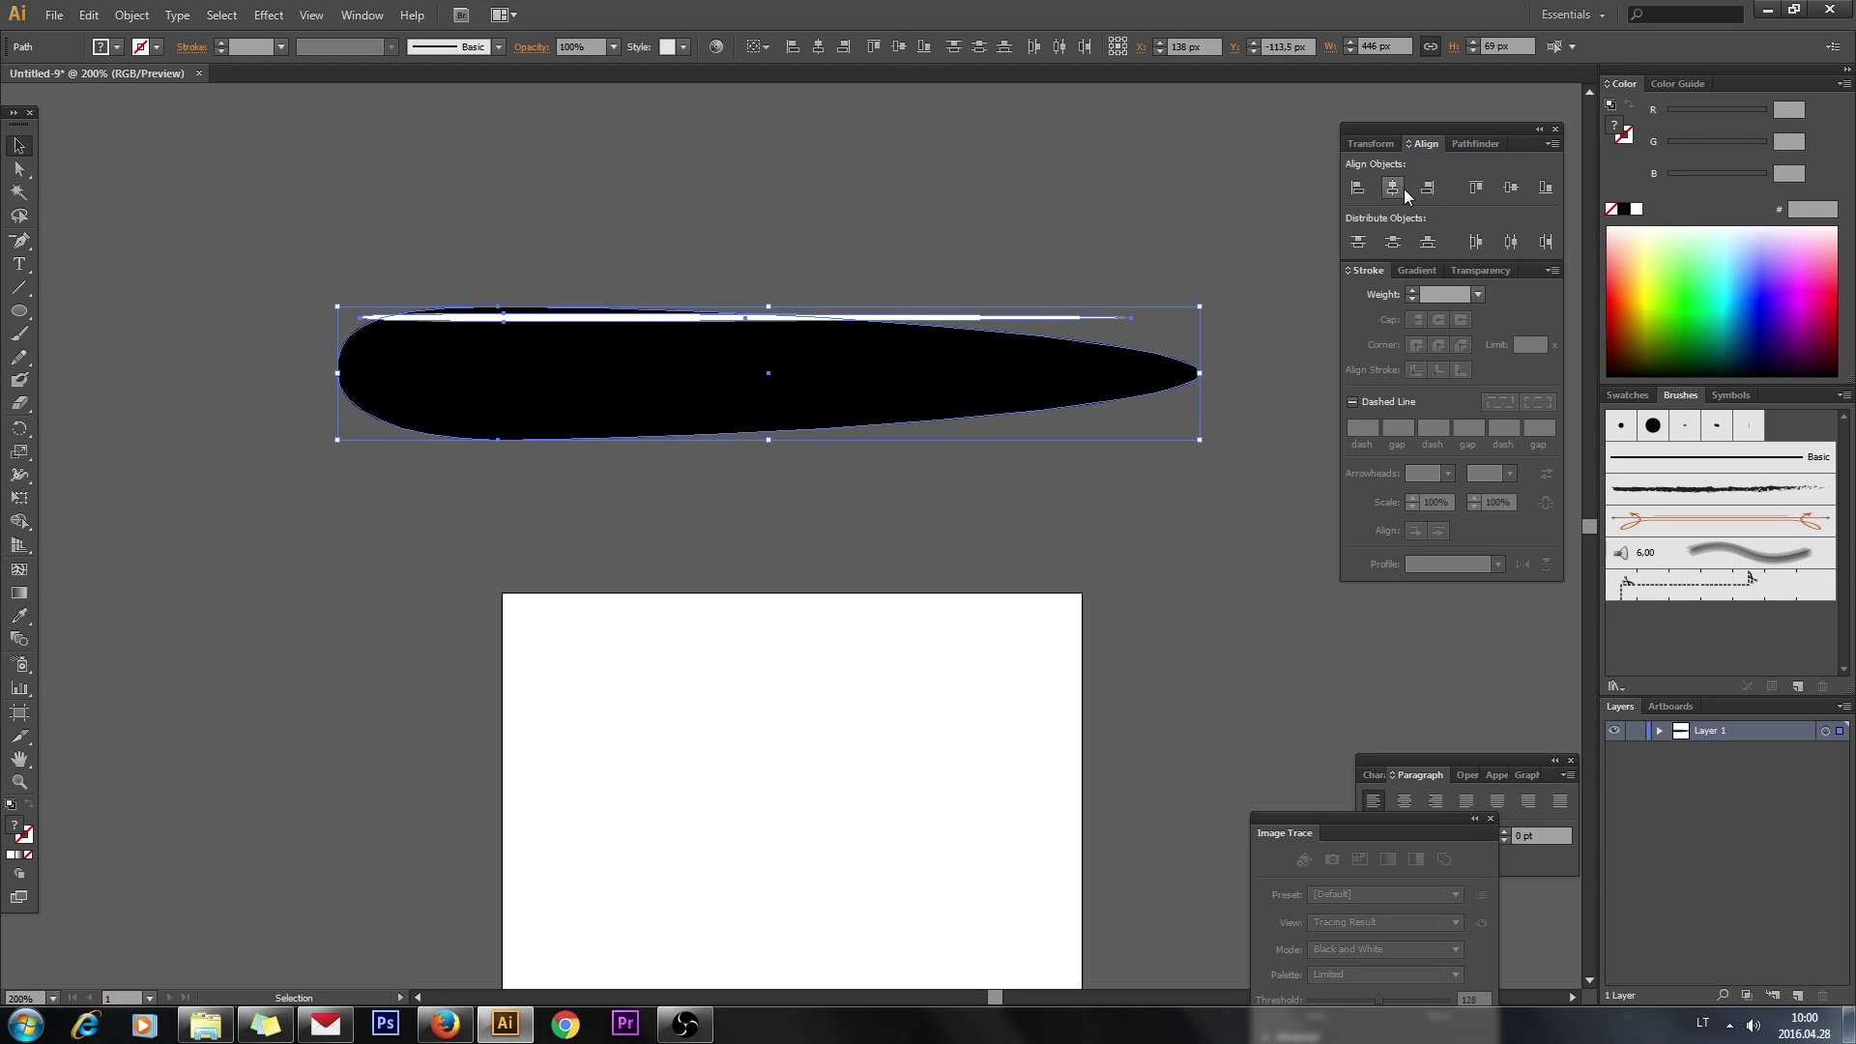
pyautogui.click(1509, 189)
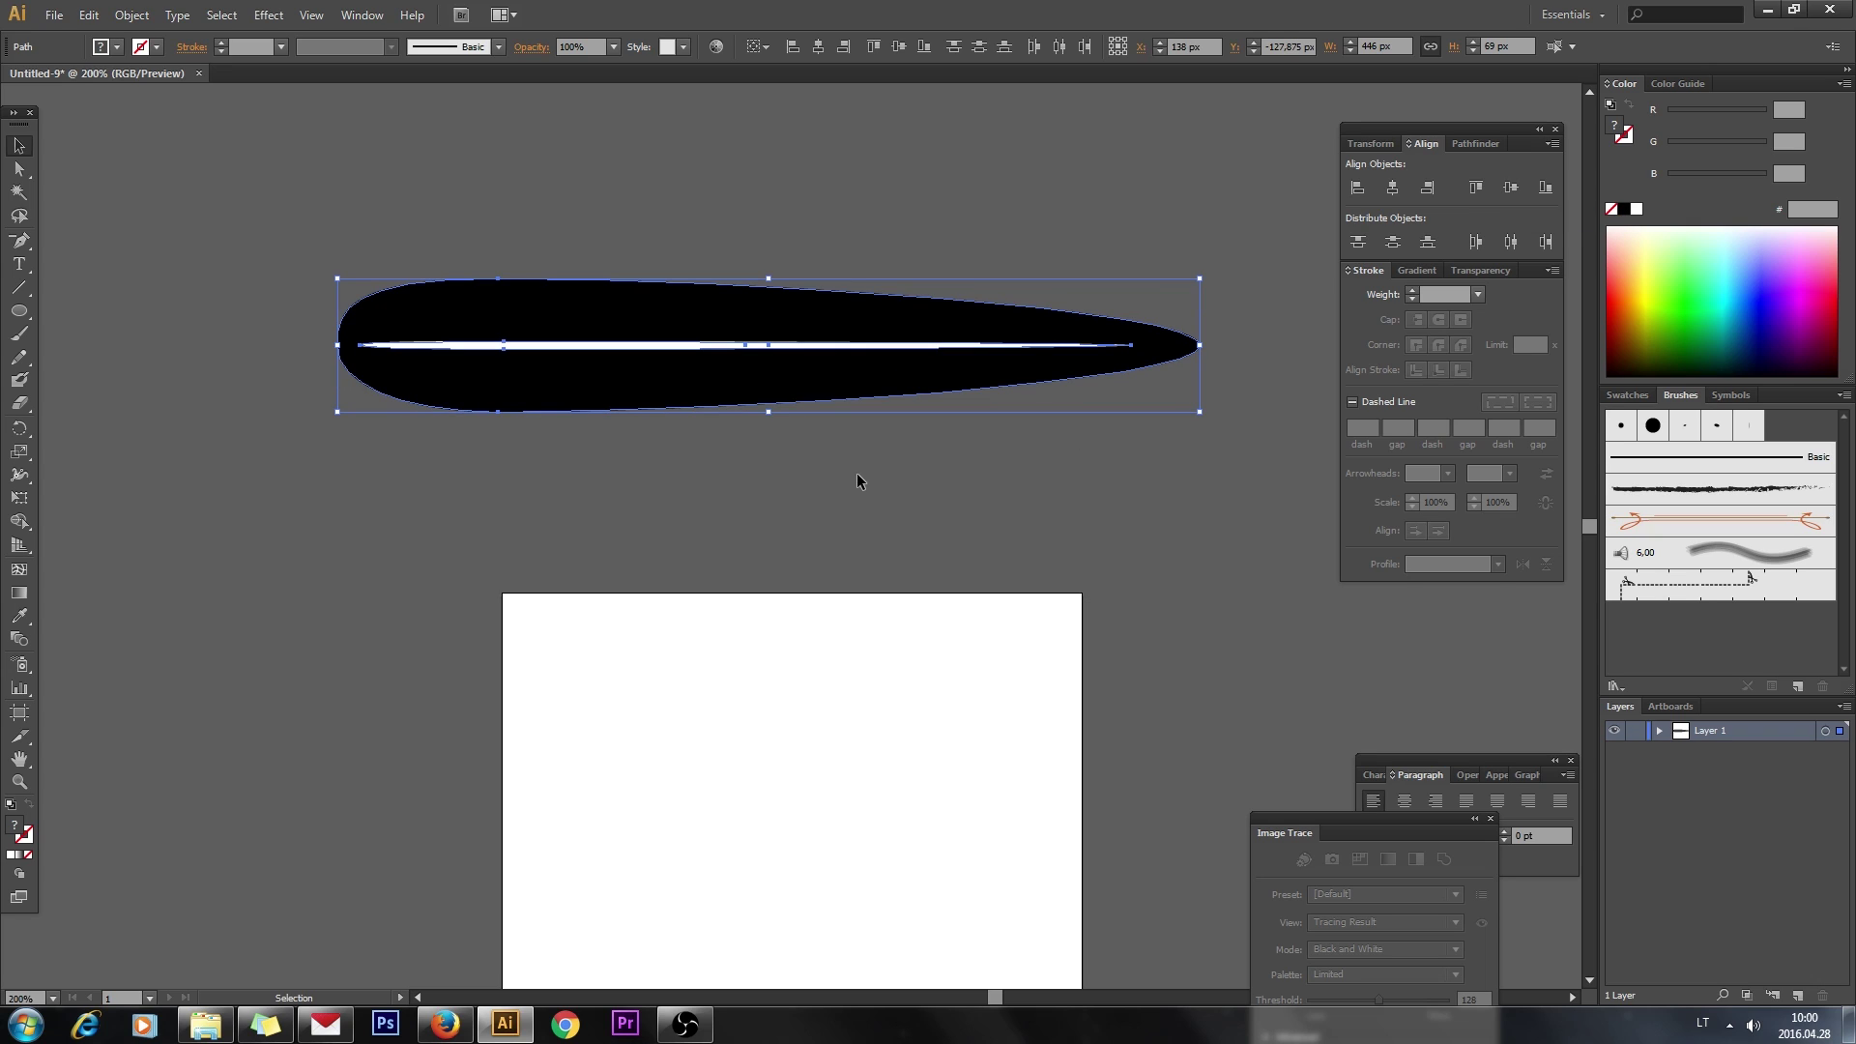
pyautogui.click(767, 481)
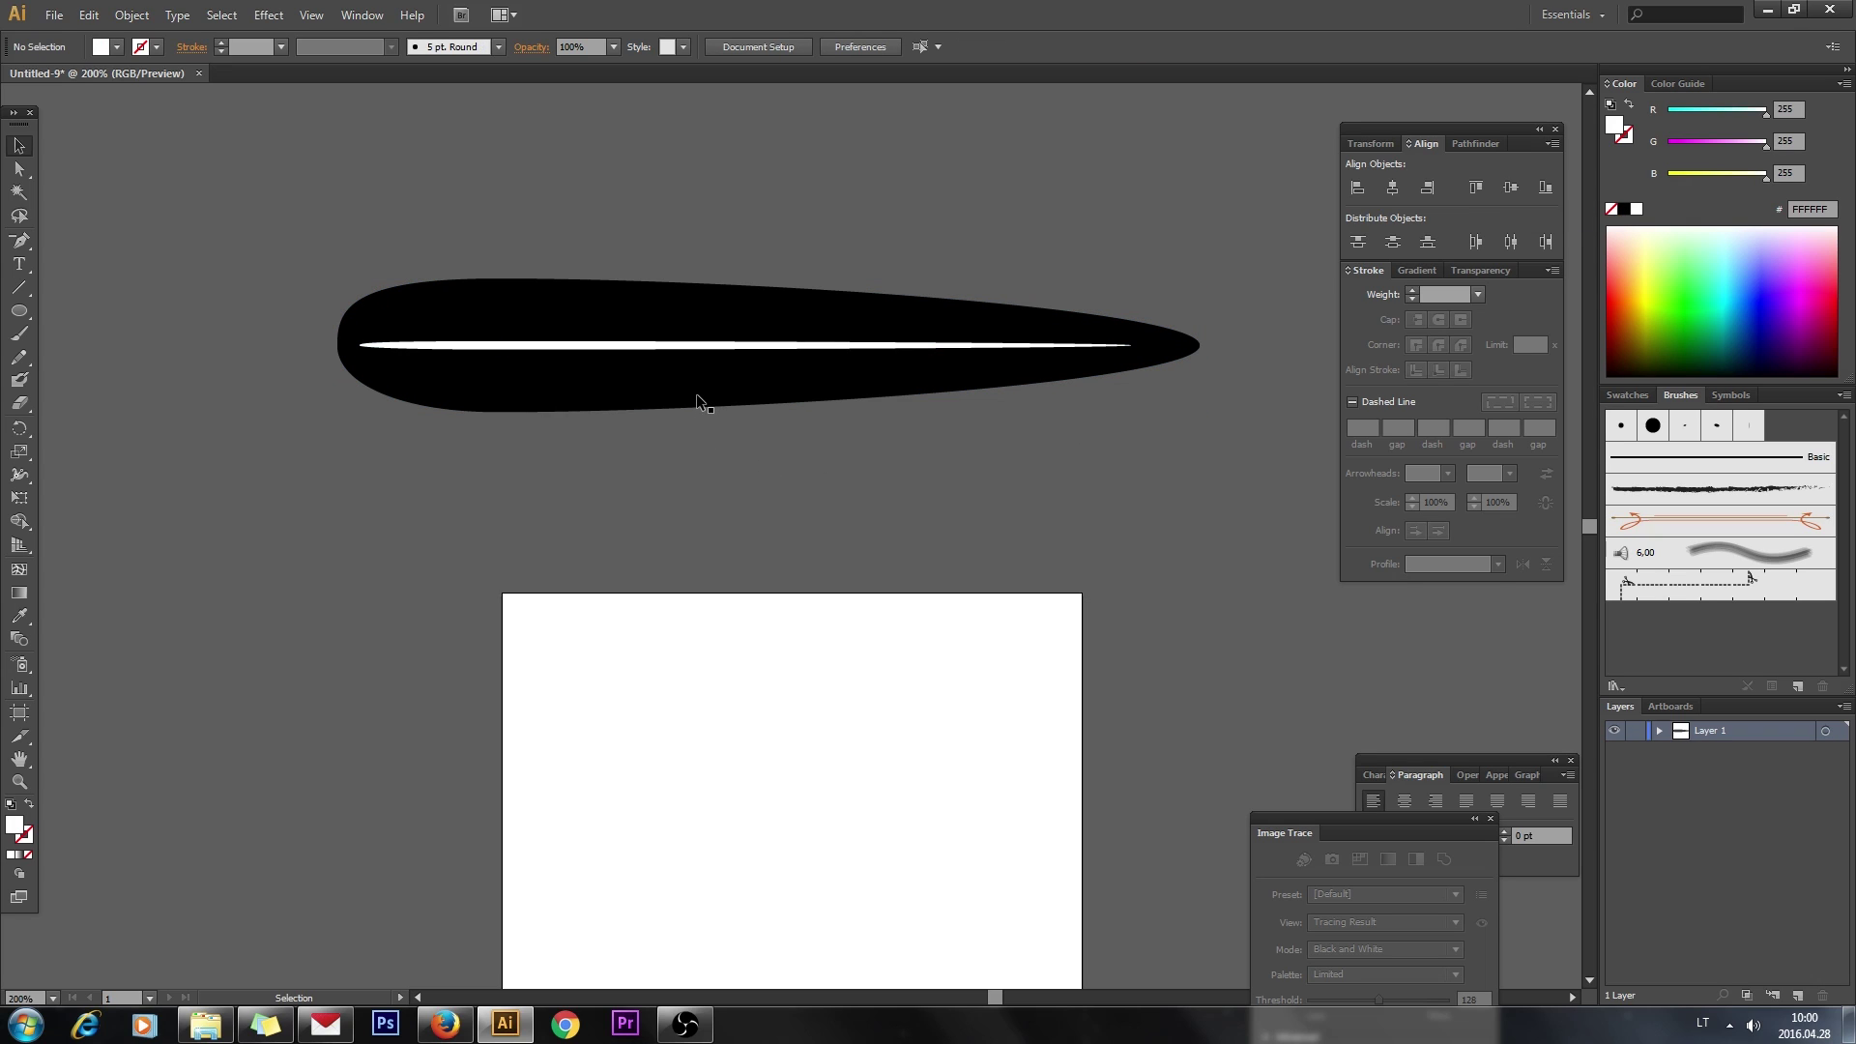
pyautogui.click(697, 395)
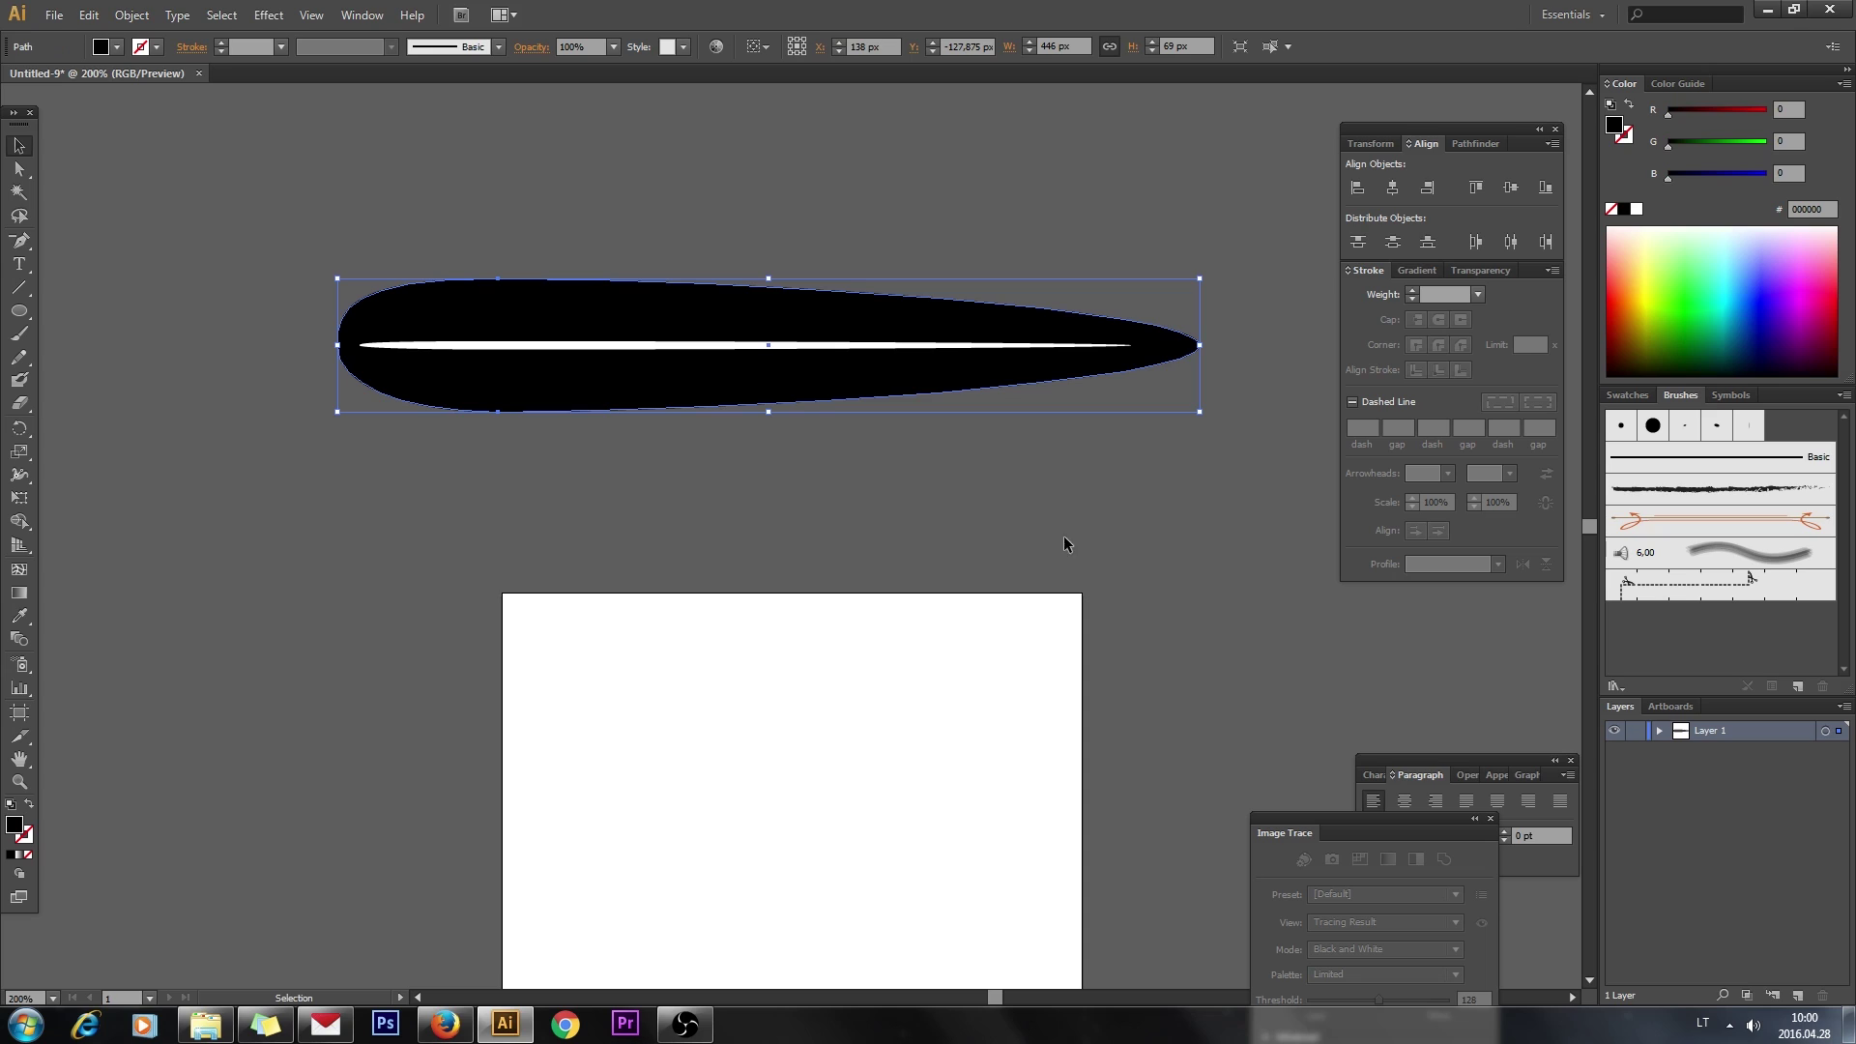
# Set the black teardrop's opacity to 0% and blend it with the white sliver
pyautogui.click(1487, 271)
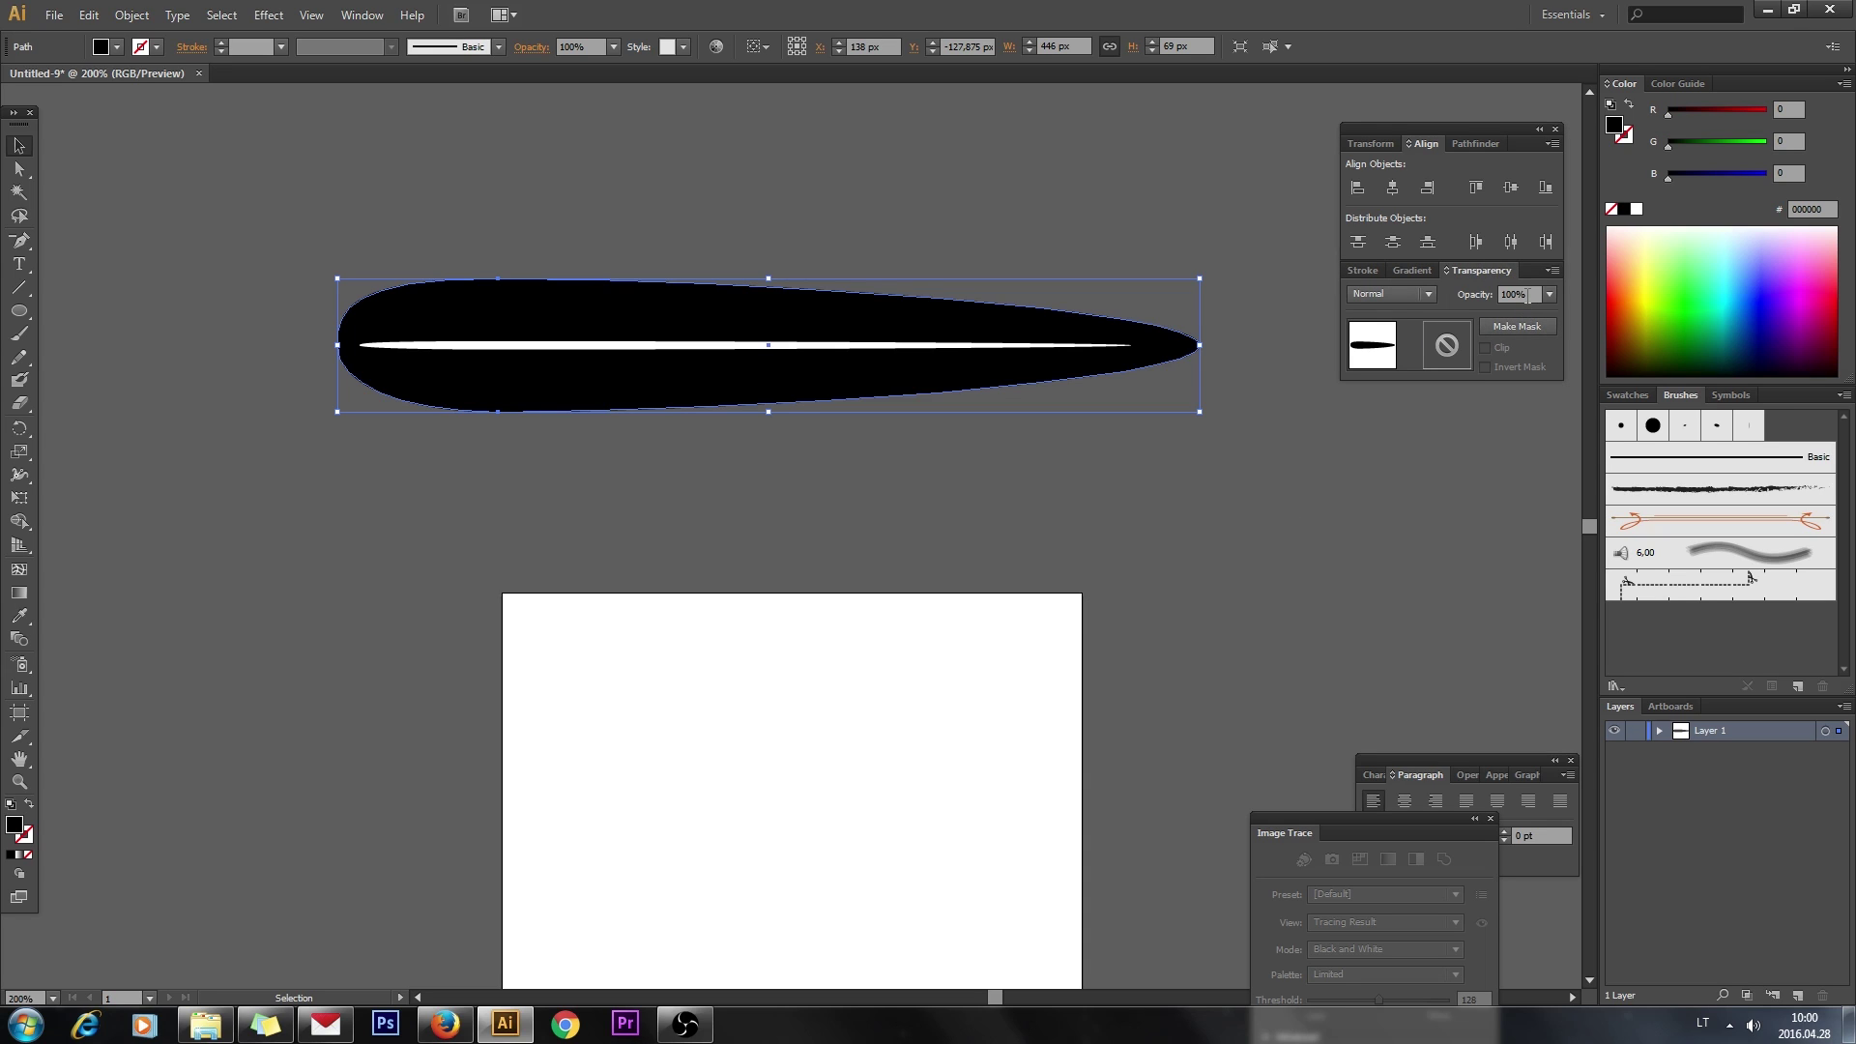
pyautogui.doubleClick(1514, 293)
pyautogui.write('0')
pyautogui.press('Return')
pyautogui.click(826, 494)
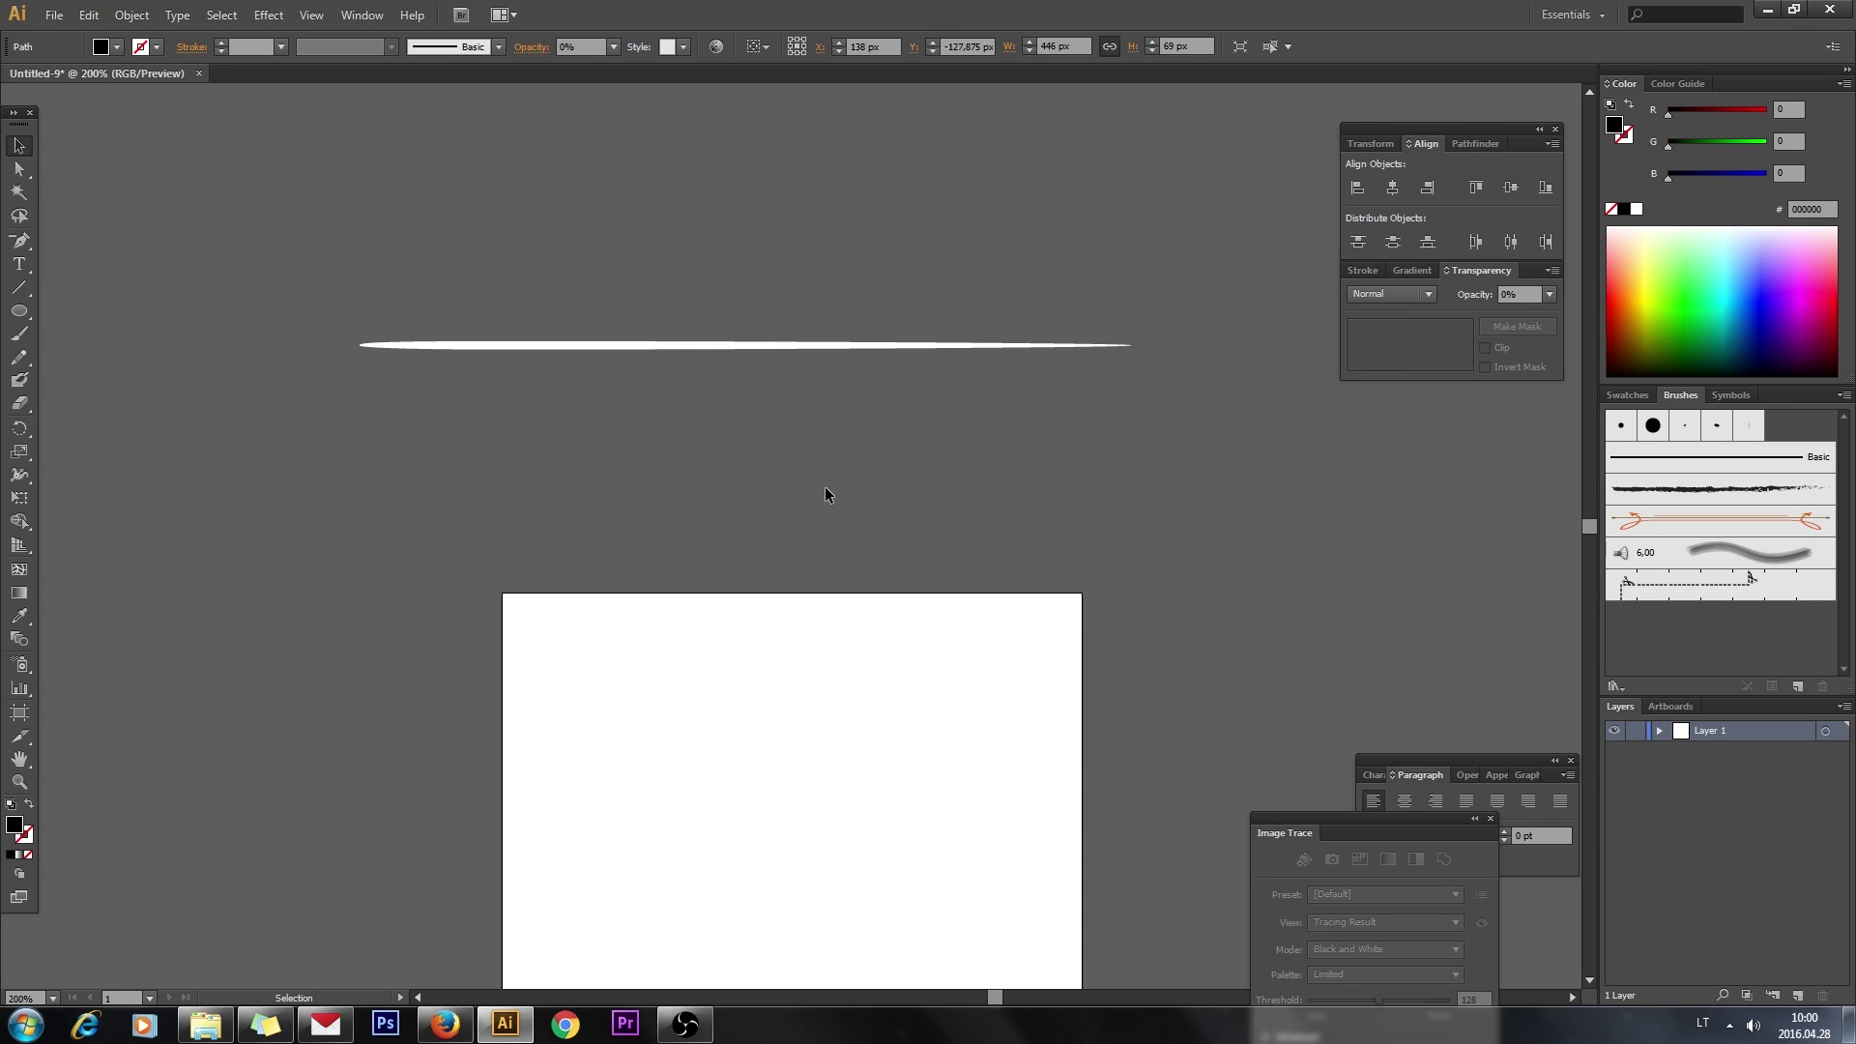
pyautogui.moveTo(600, 181); pyautogui.dragTo(600, 181)
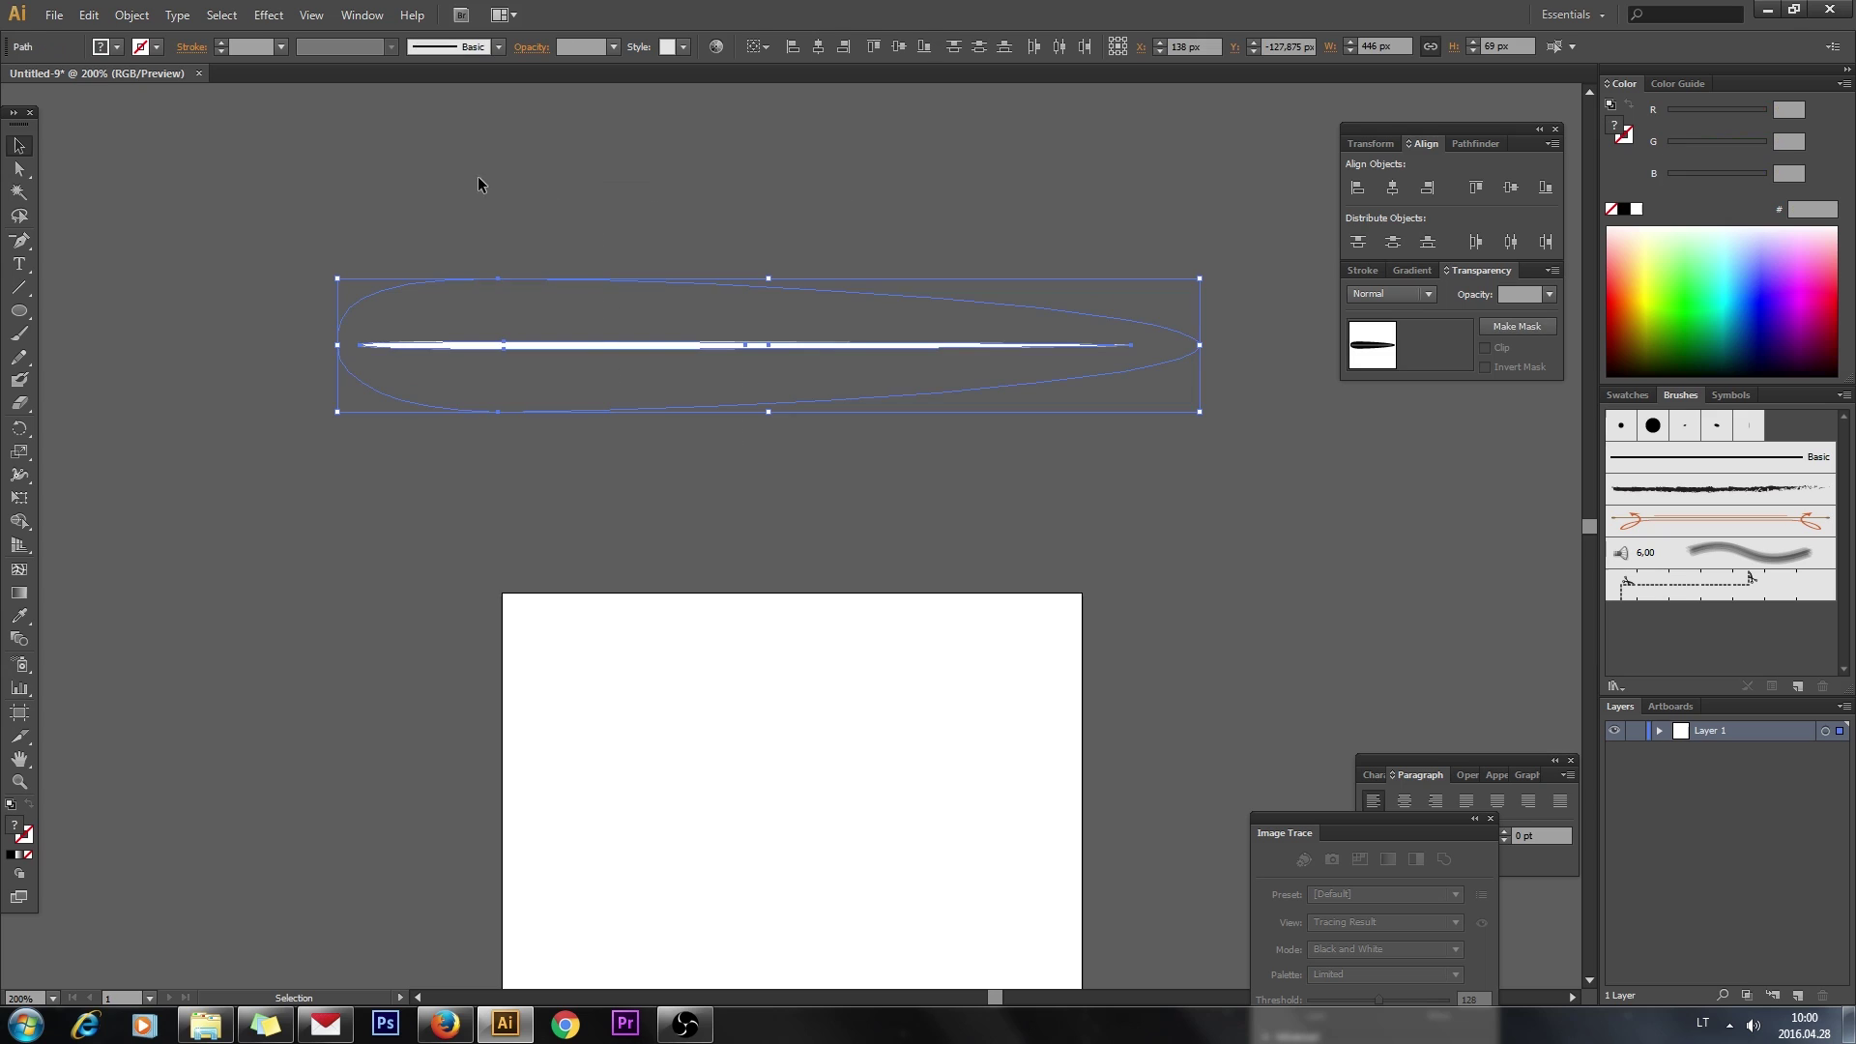
pyautogui.click(131, 14)
pyautogui.moveTo(208, 452)
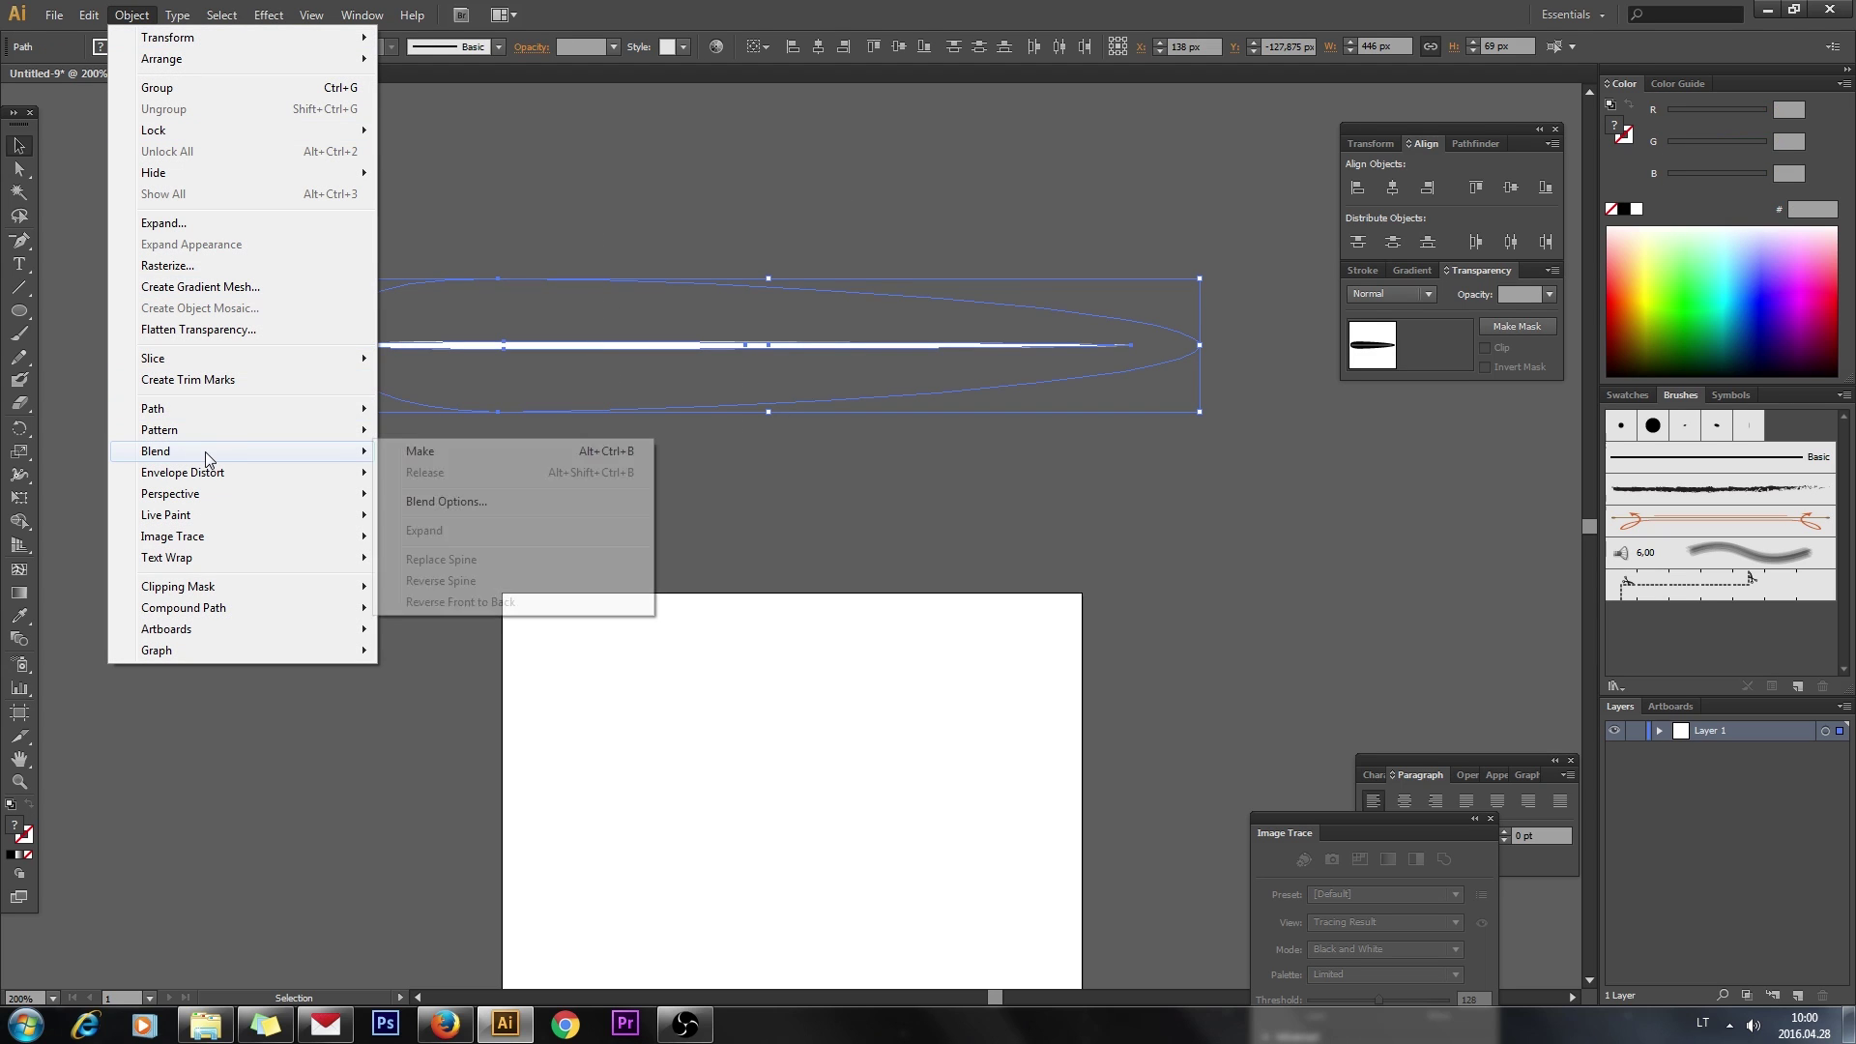
pyautogui.click(449, 452)
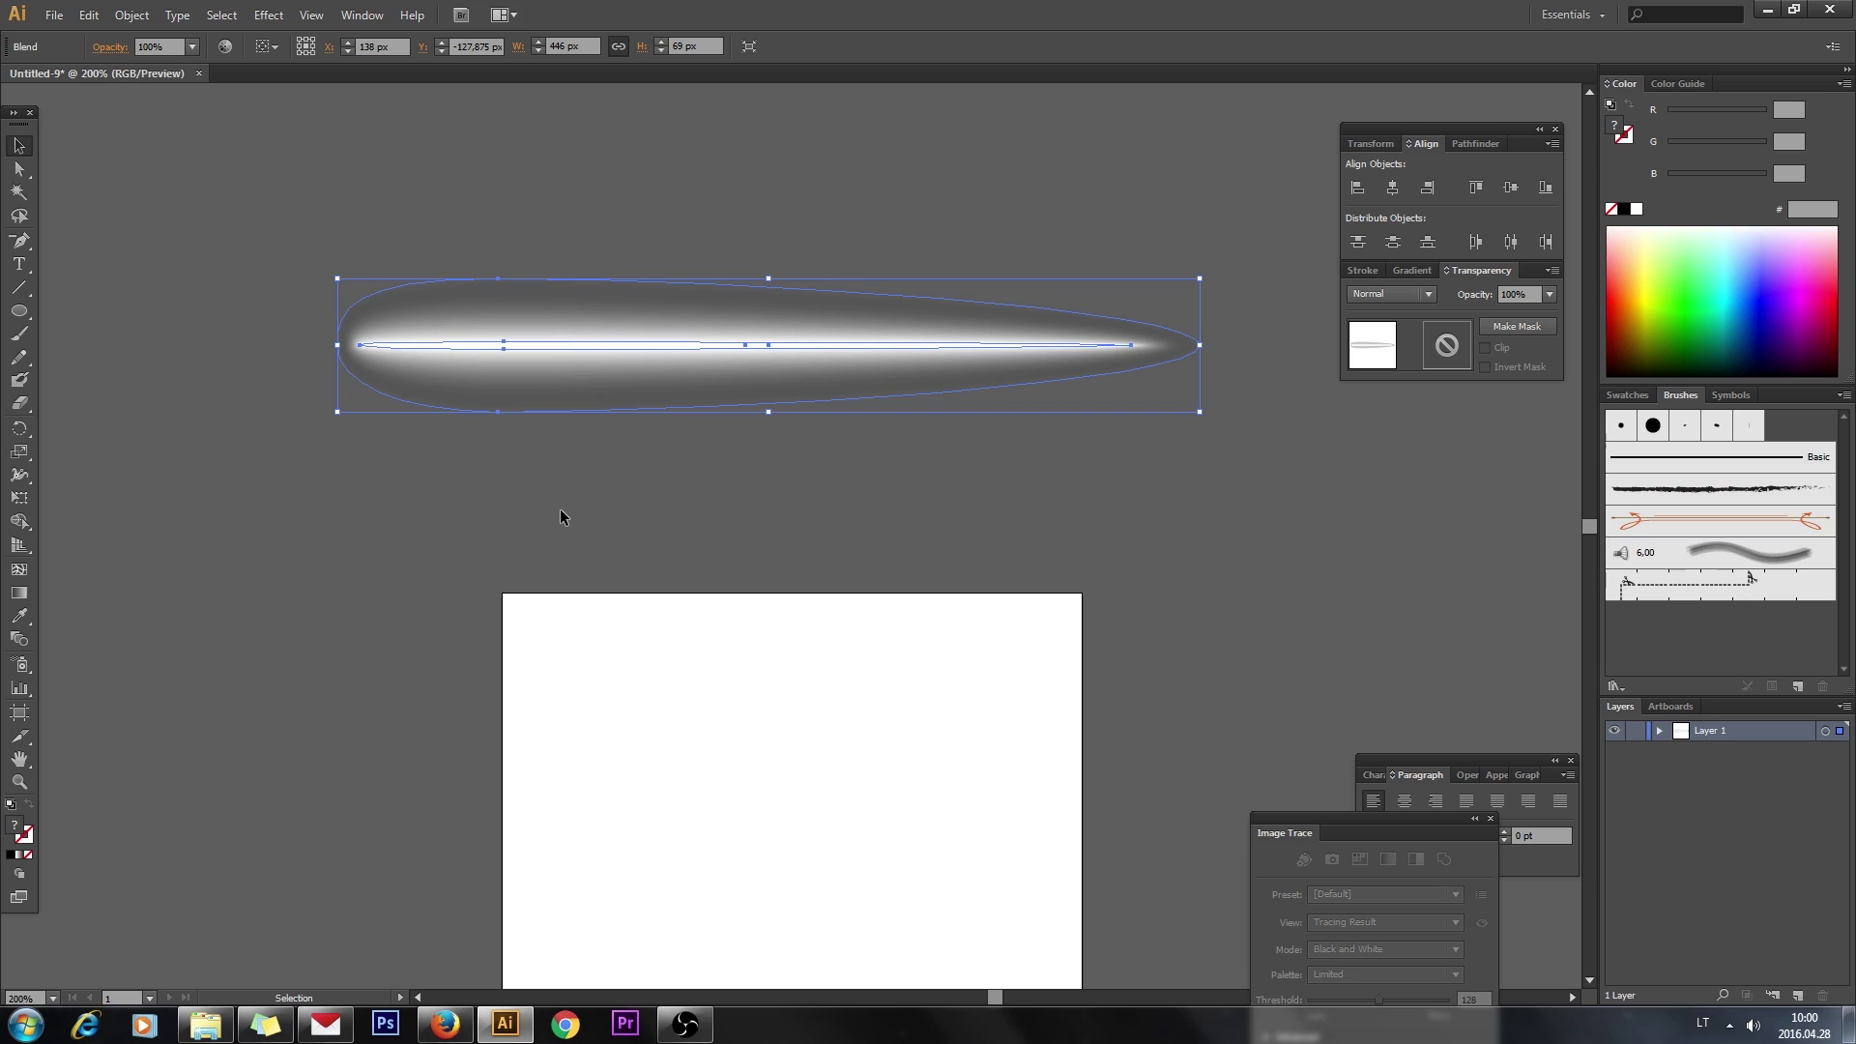
# Set the blend options to Specified Steps with 30 steps
pyautogui.click(131, 15)
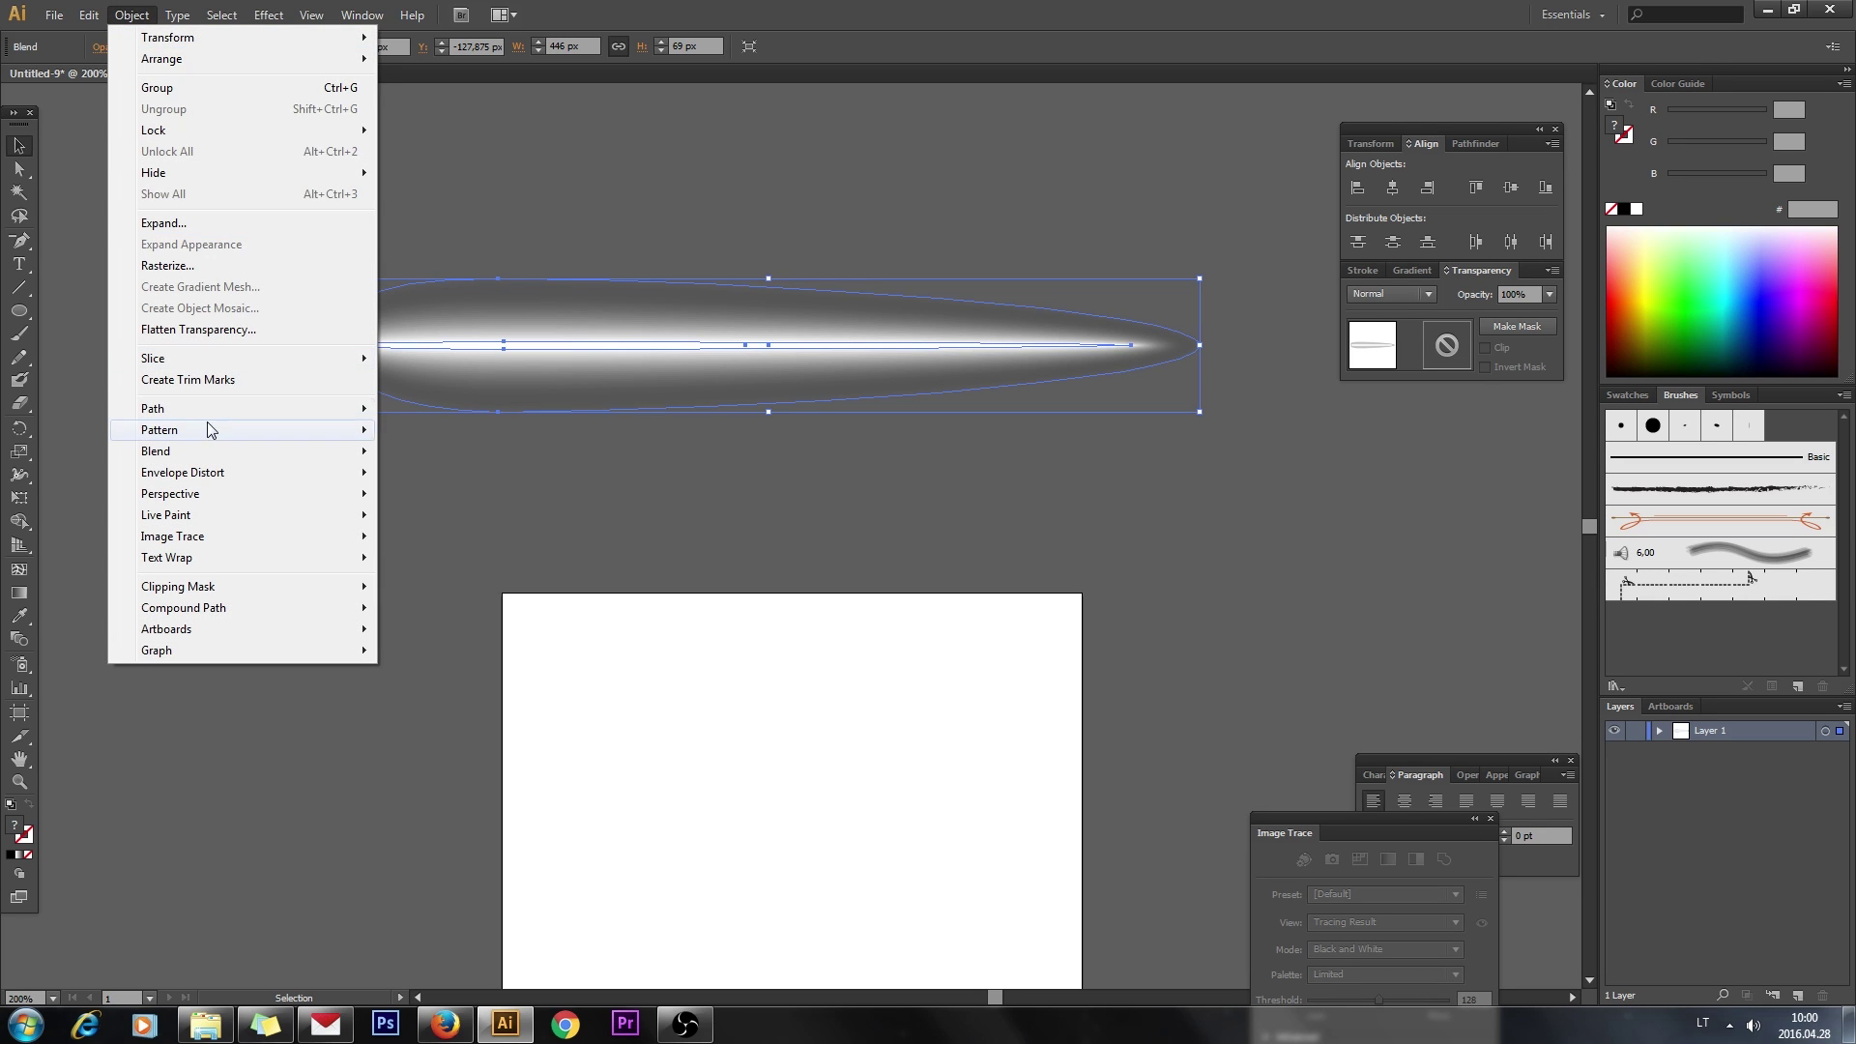
pyautogui.moveTo(214, 454)
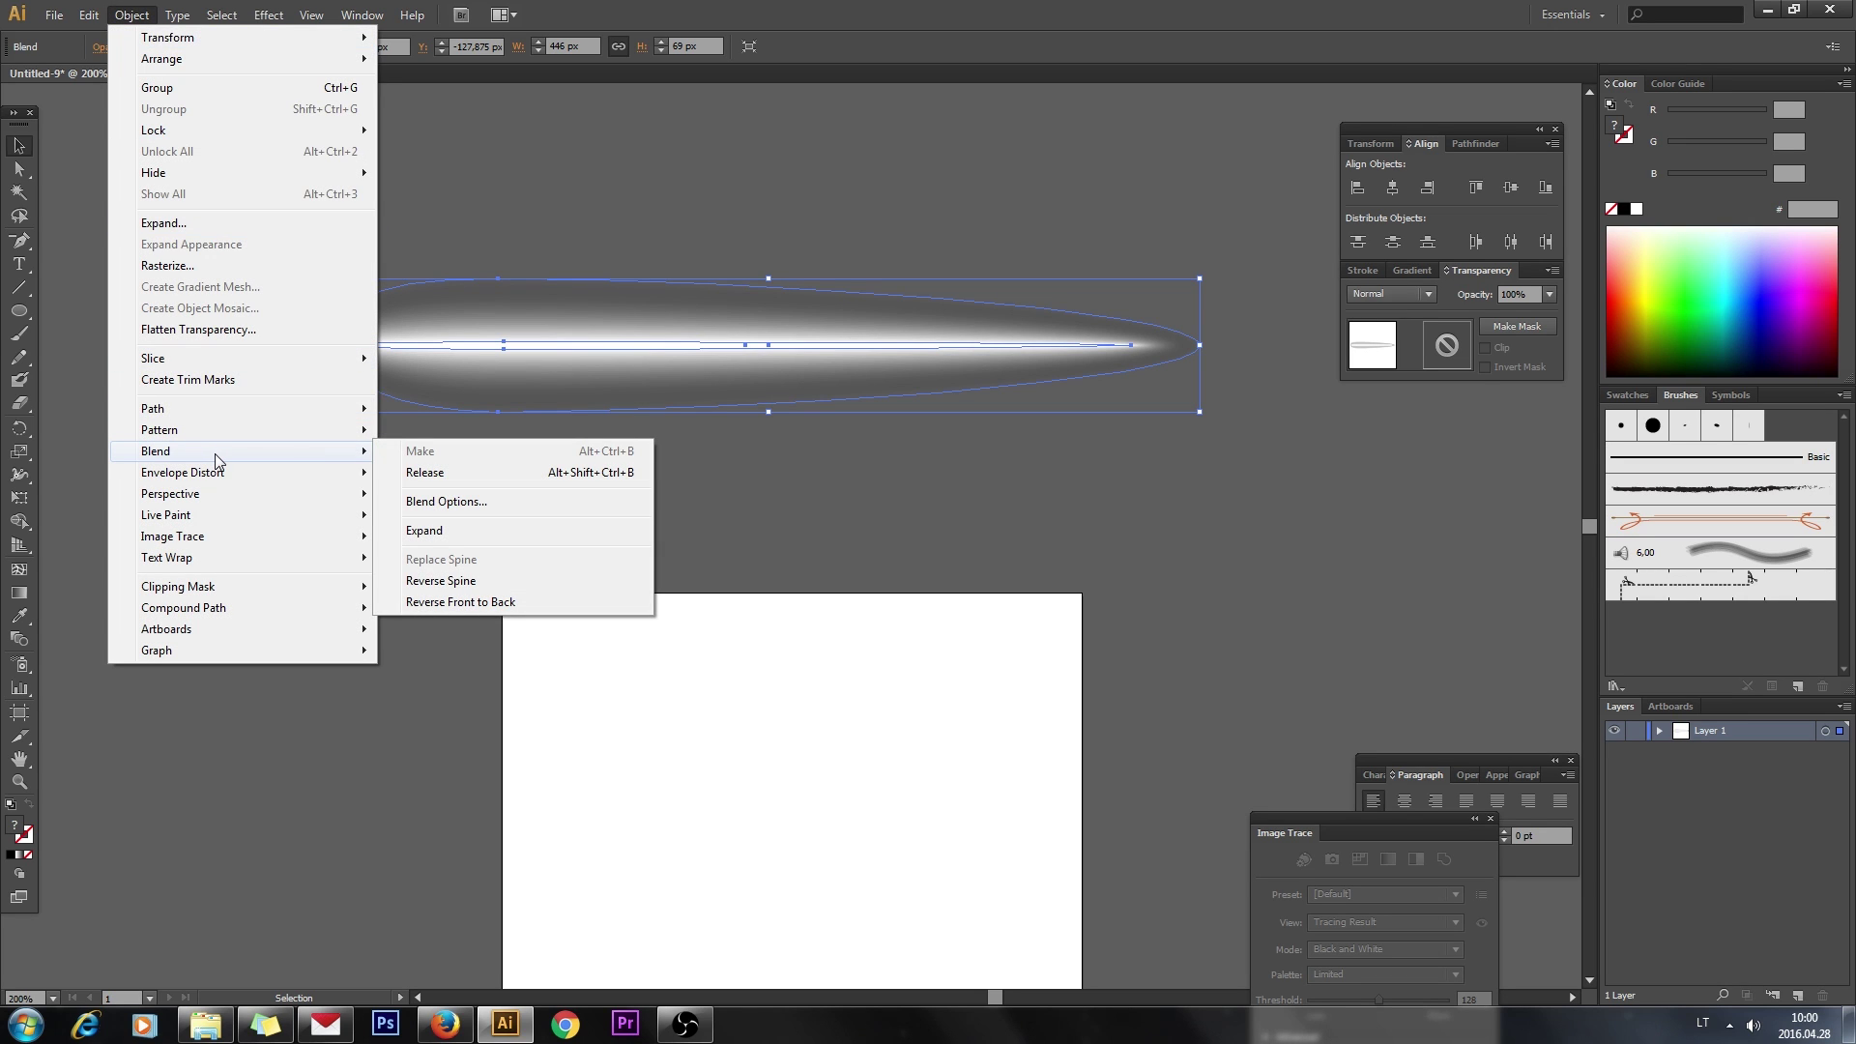
pyautogui.click(444, 502)
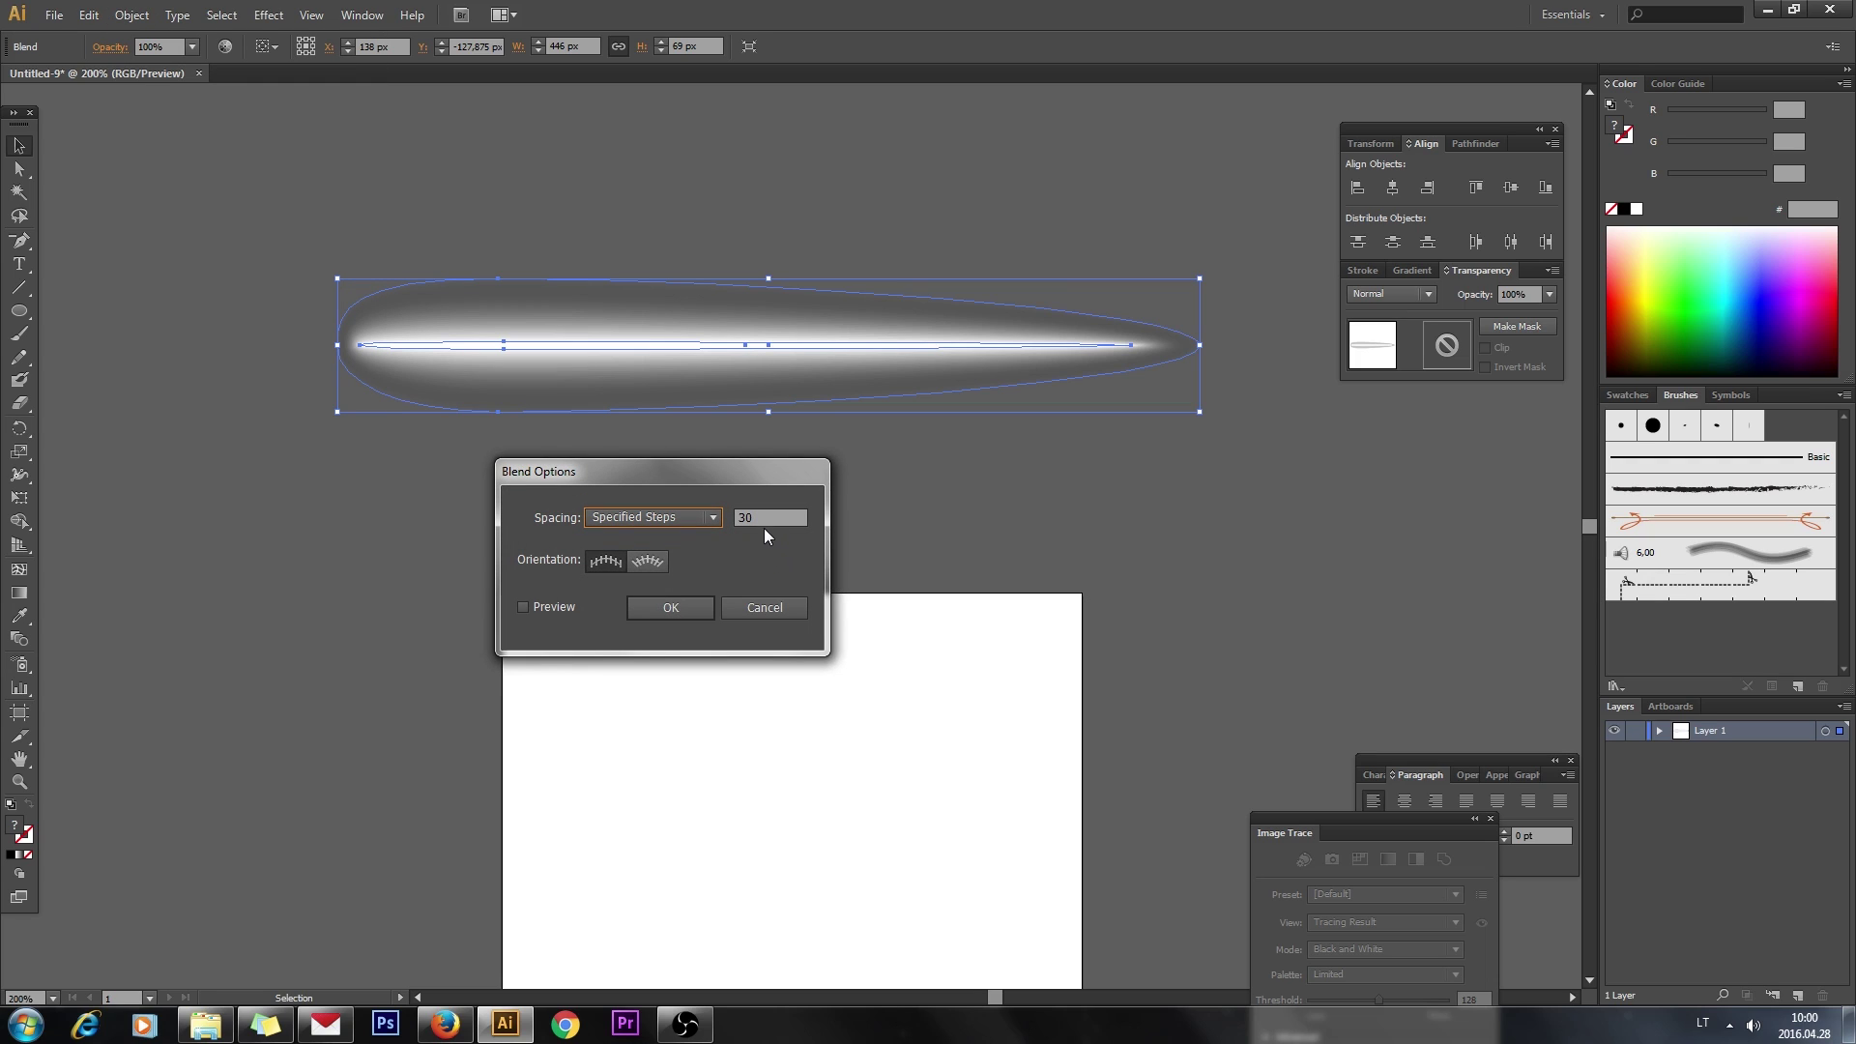
pyautogui.press('Tab')
pyautogui.moveTo(726, 480); pyautogui.dragTo(850, 524)
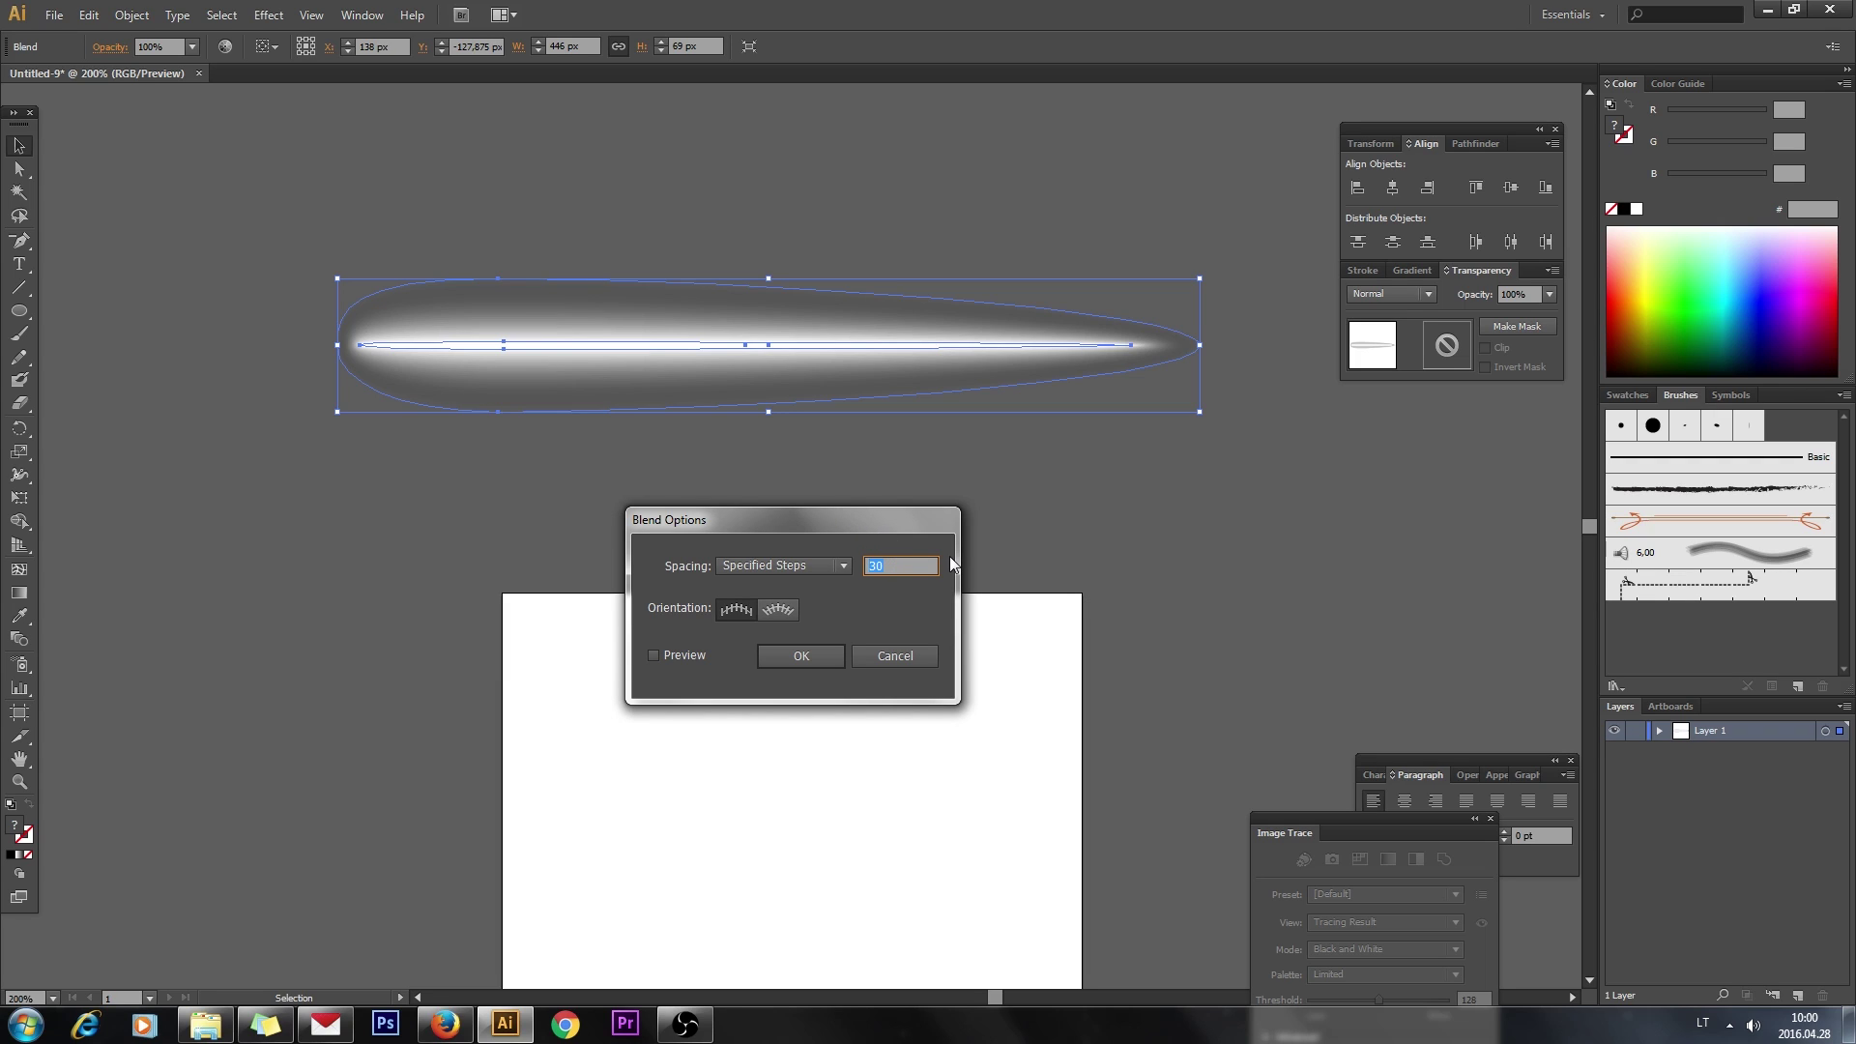
pyautogui.moveTo(899, 525); pyautogui.dragTo(1001, 462)
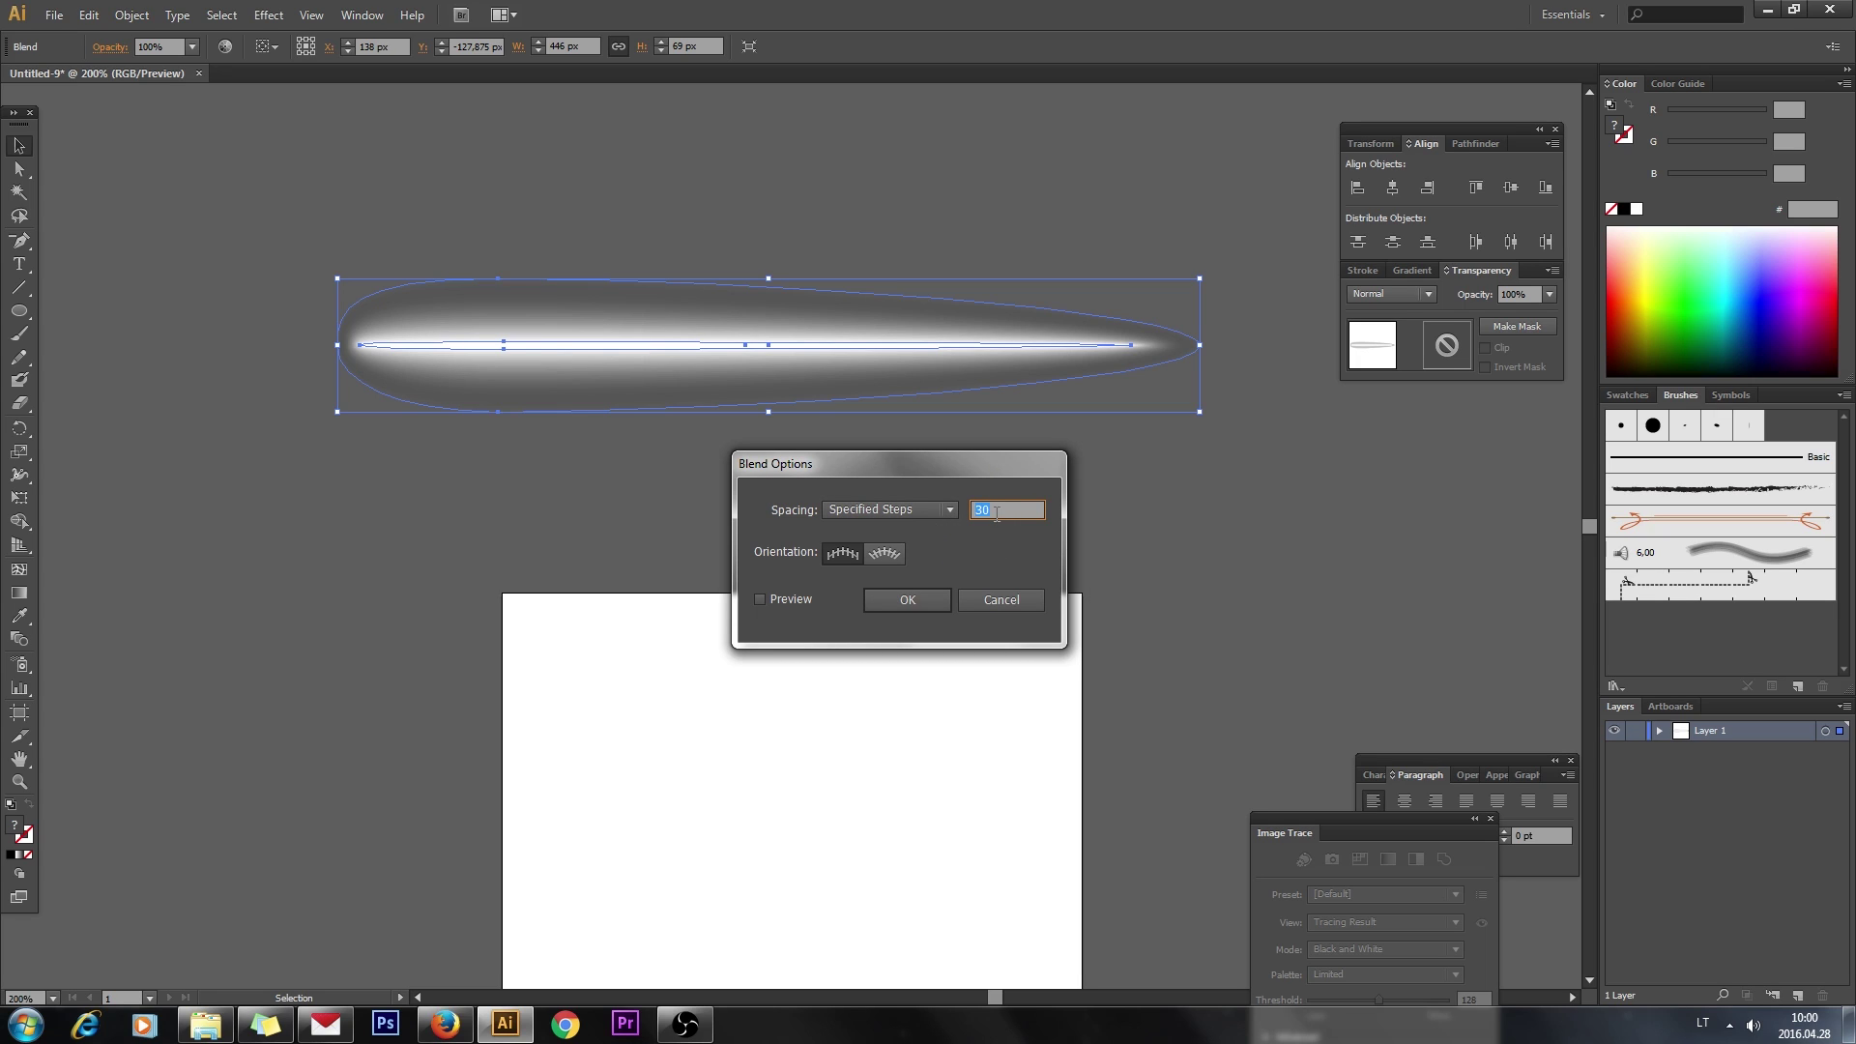
pyautogui.moveTo(951, 479); pyautogui.dragTo(812, 516)
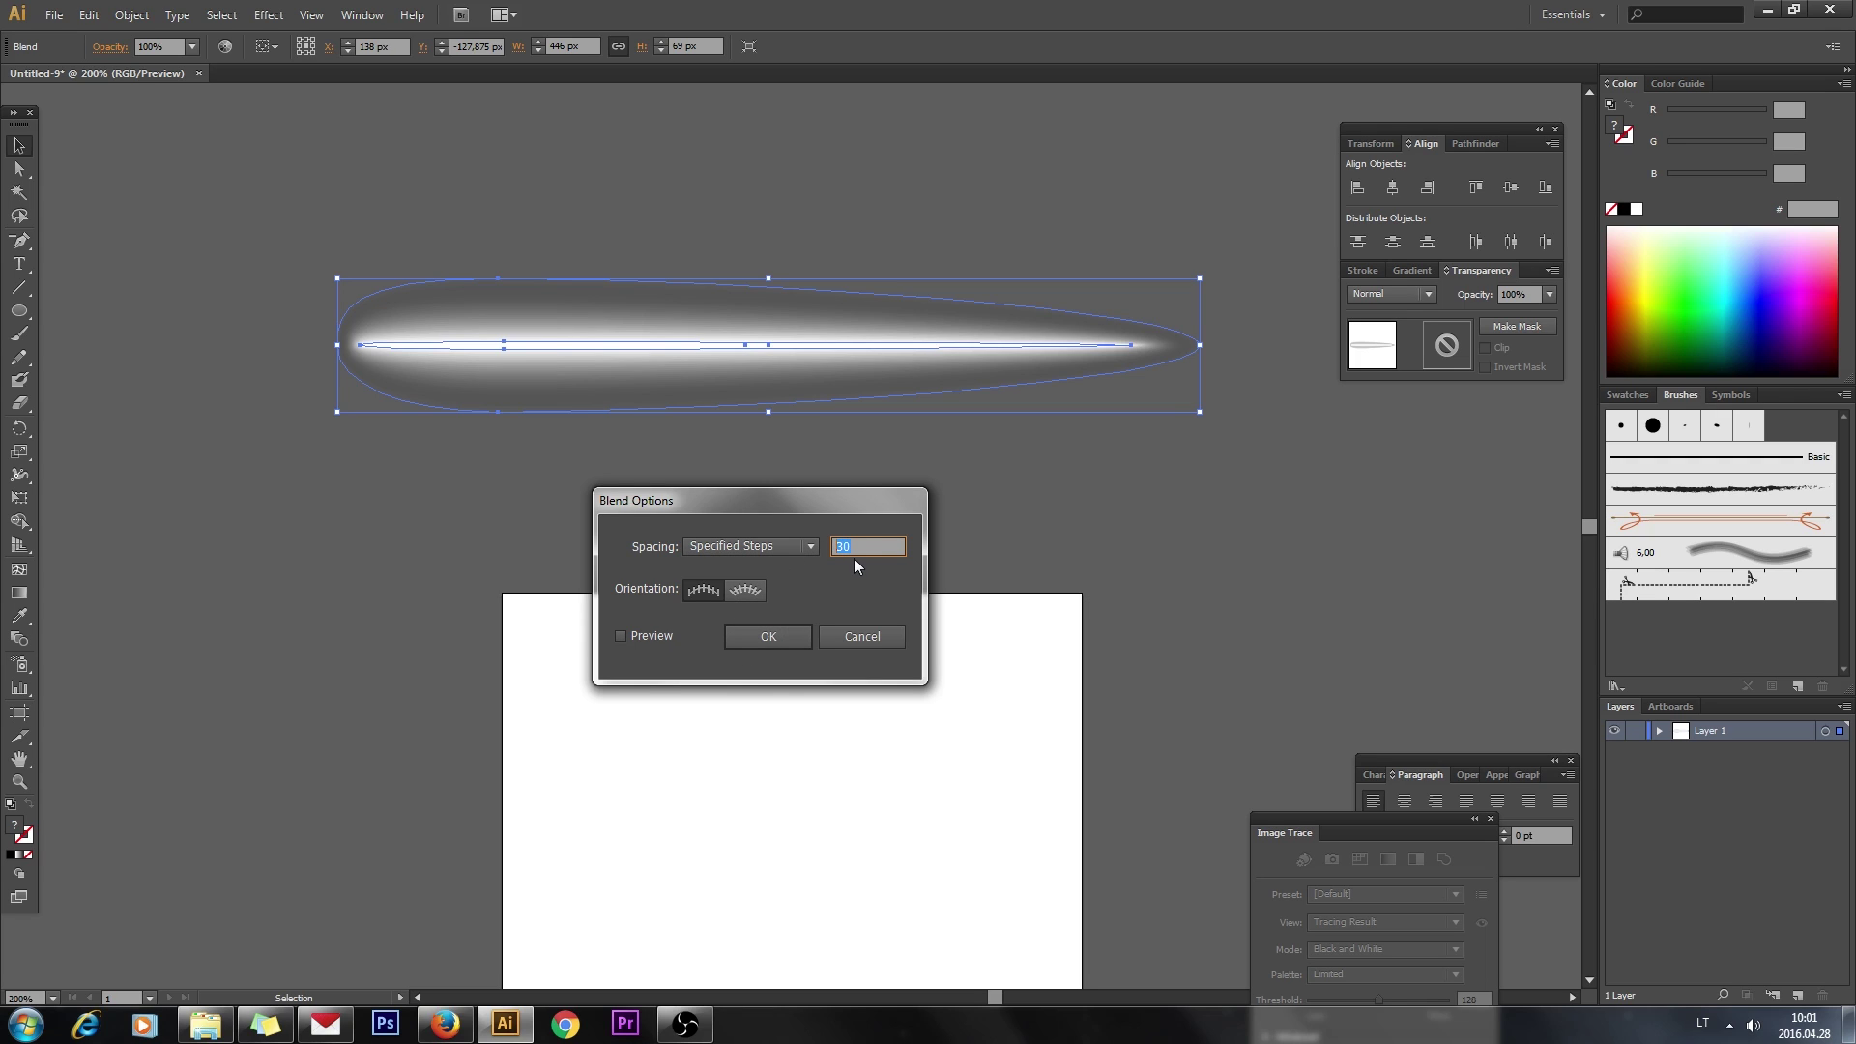
pyautogui.click(743, 639)
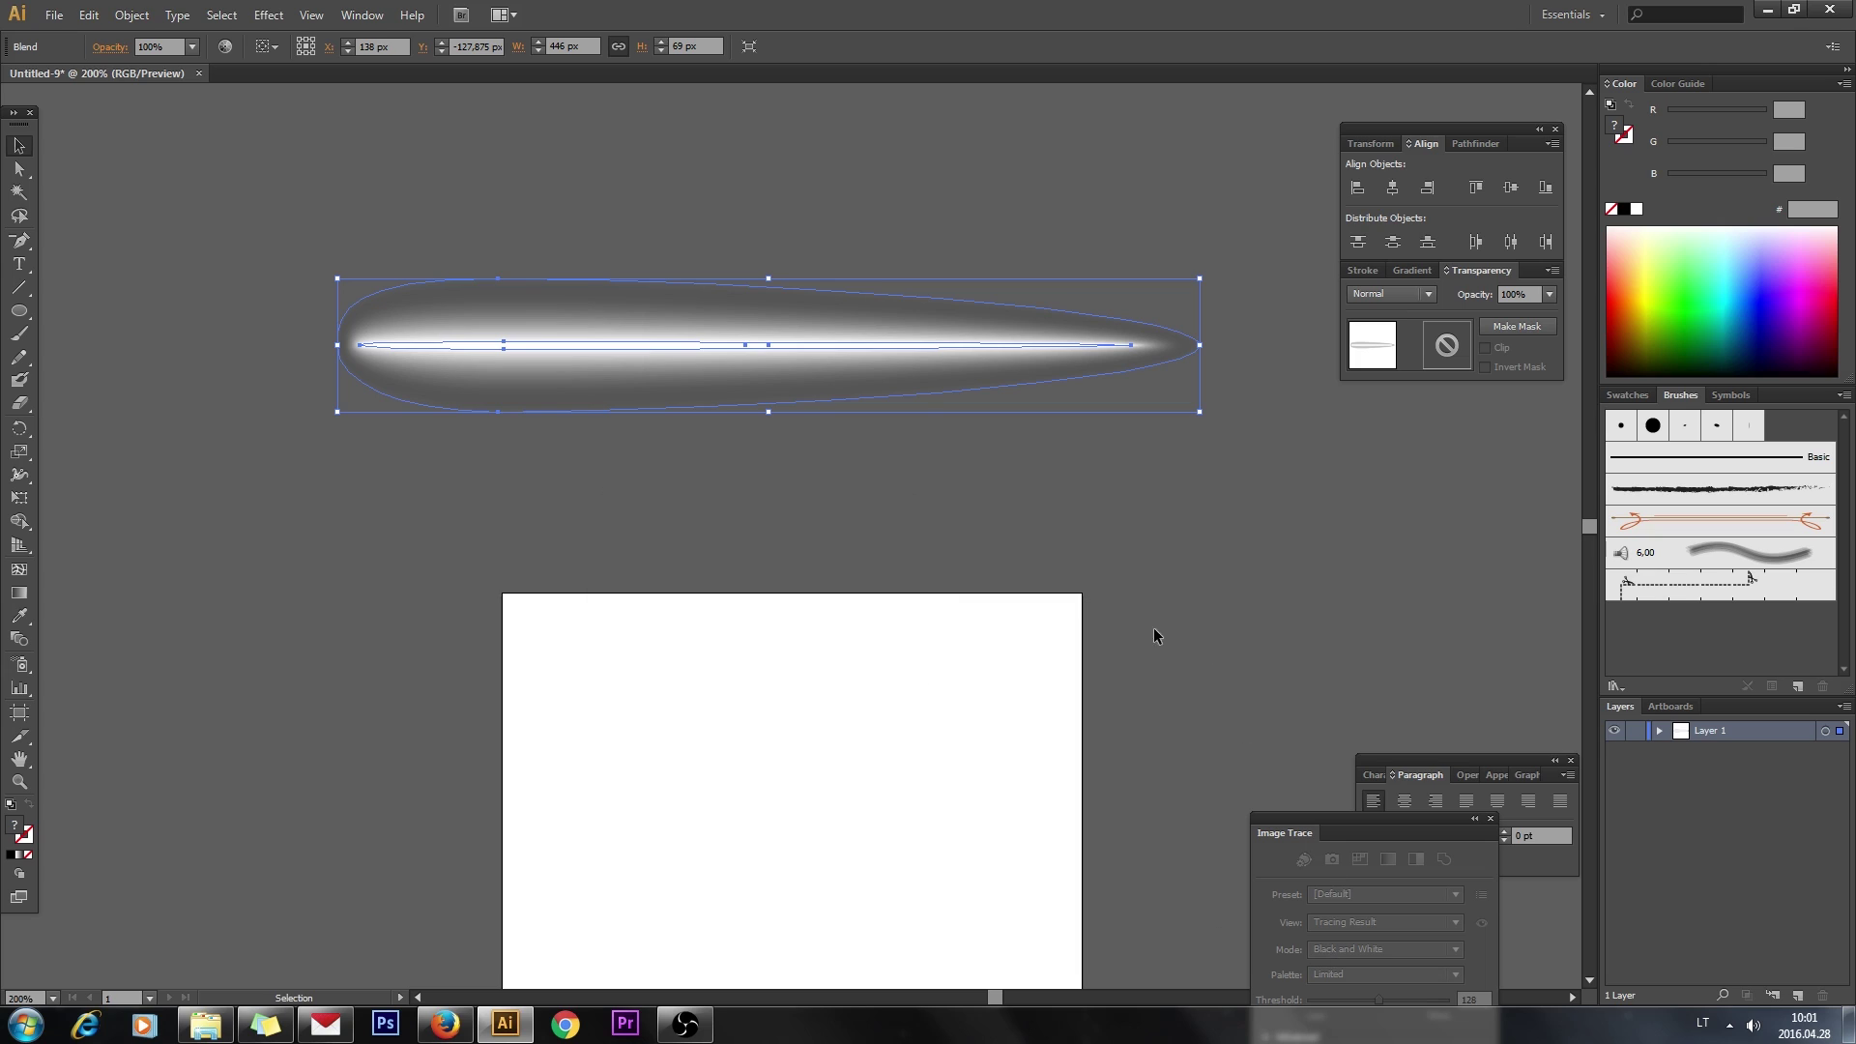
# Expand the light-streak blend into separate objects
pyautogui.click(845, 564)
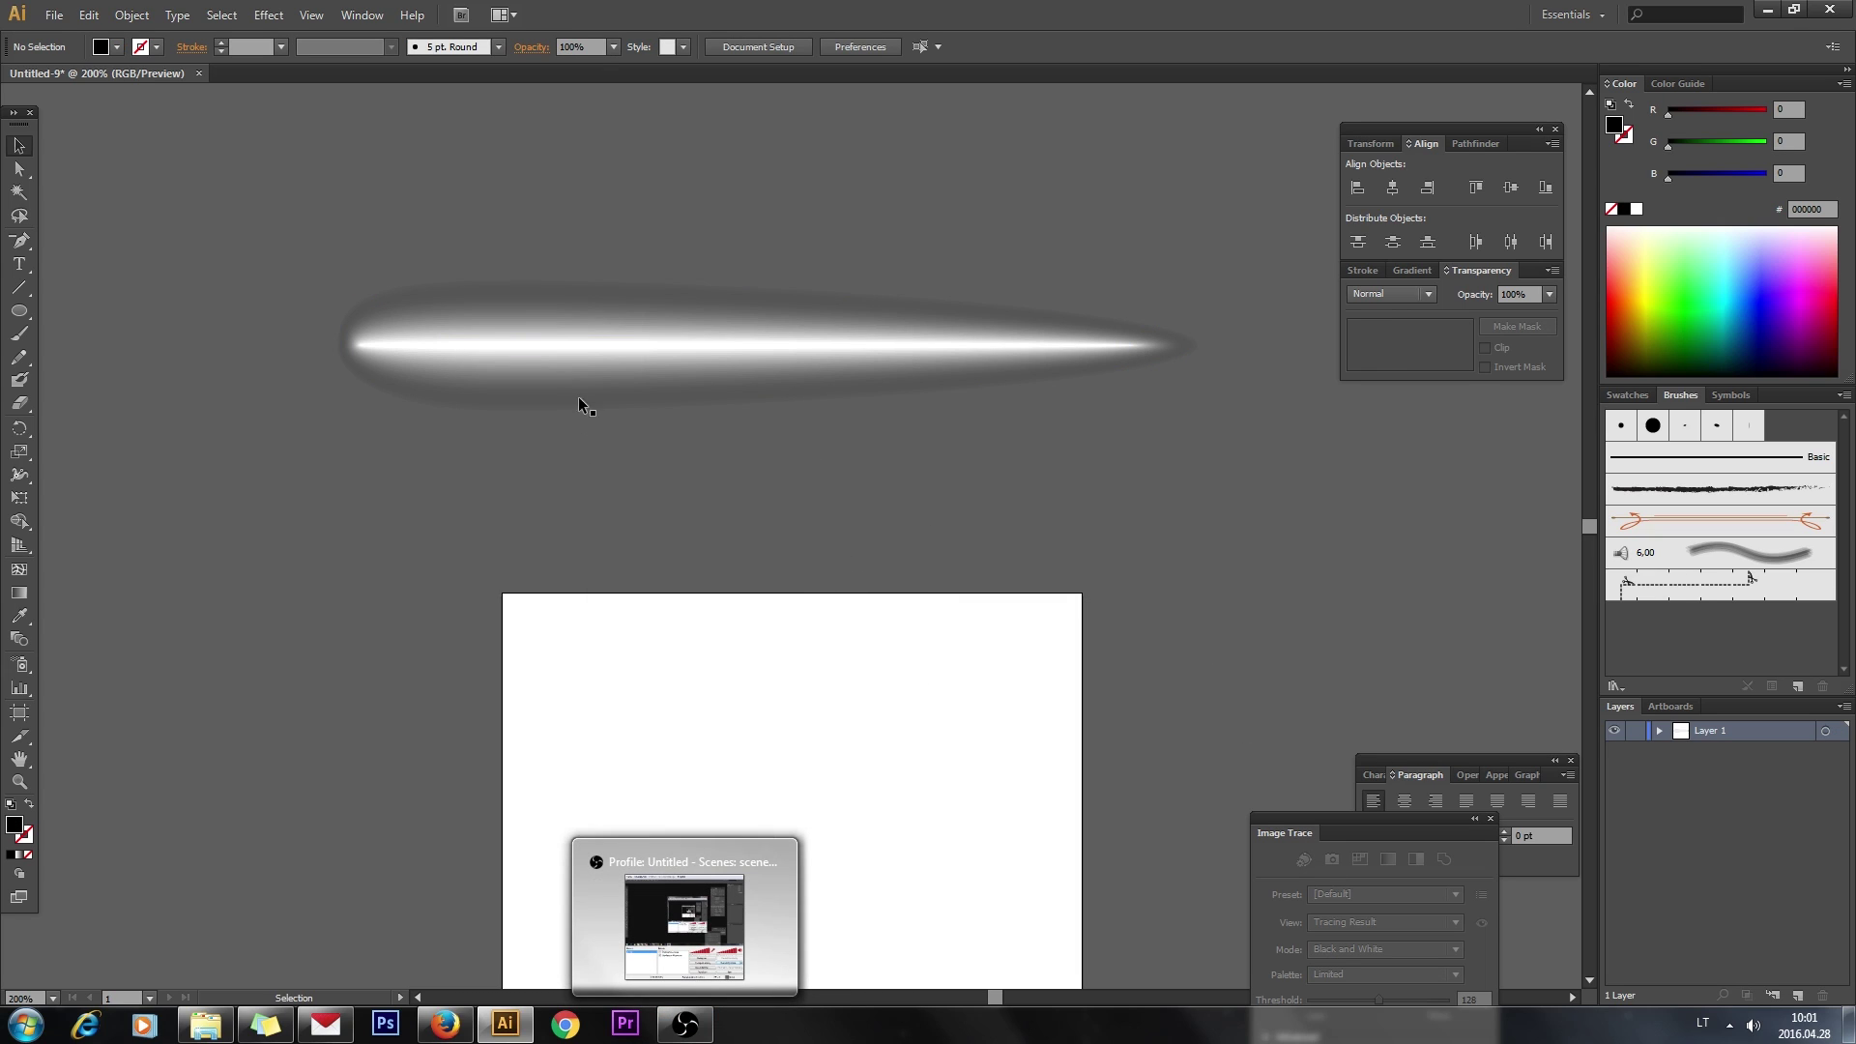
pyautogui.click(572, 350)
pyautogui.click(132, 14)
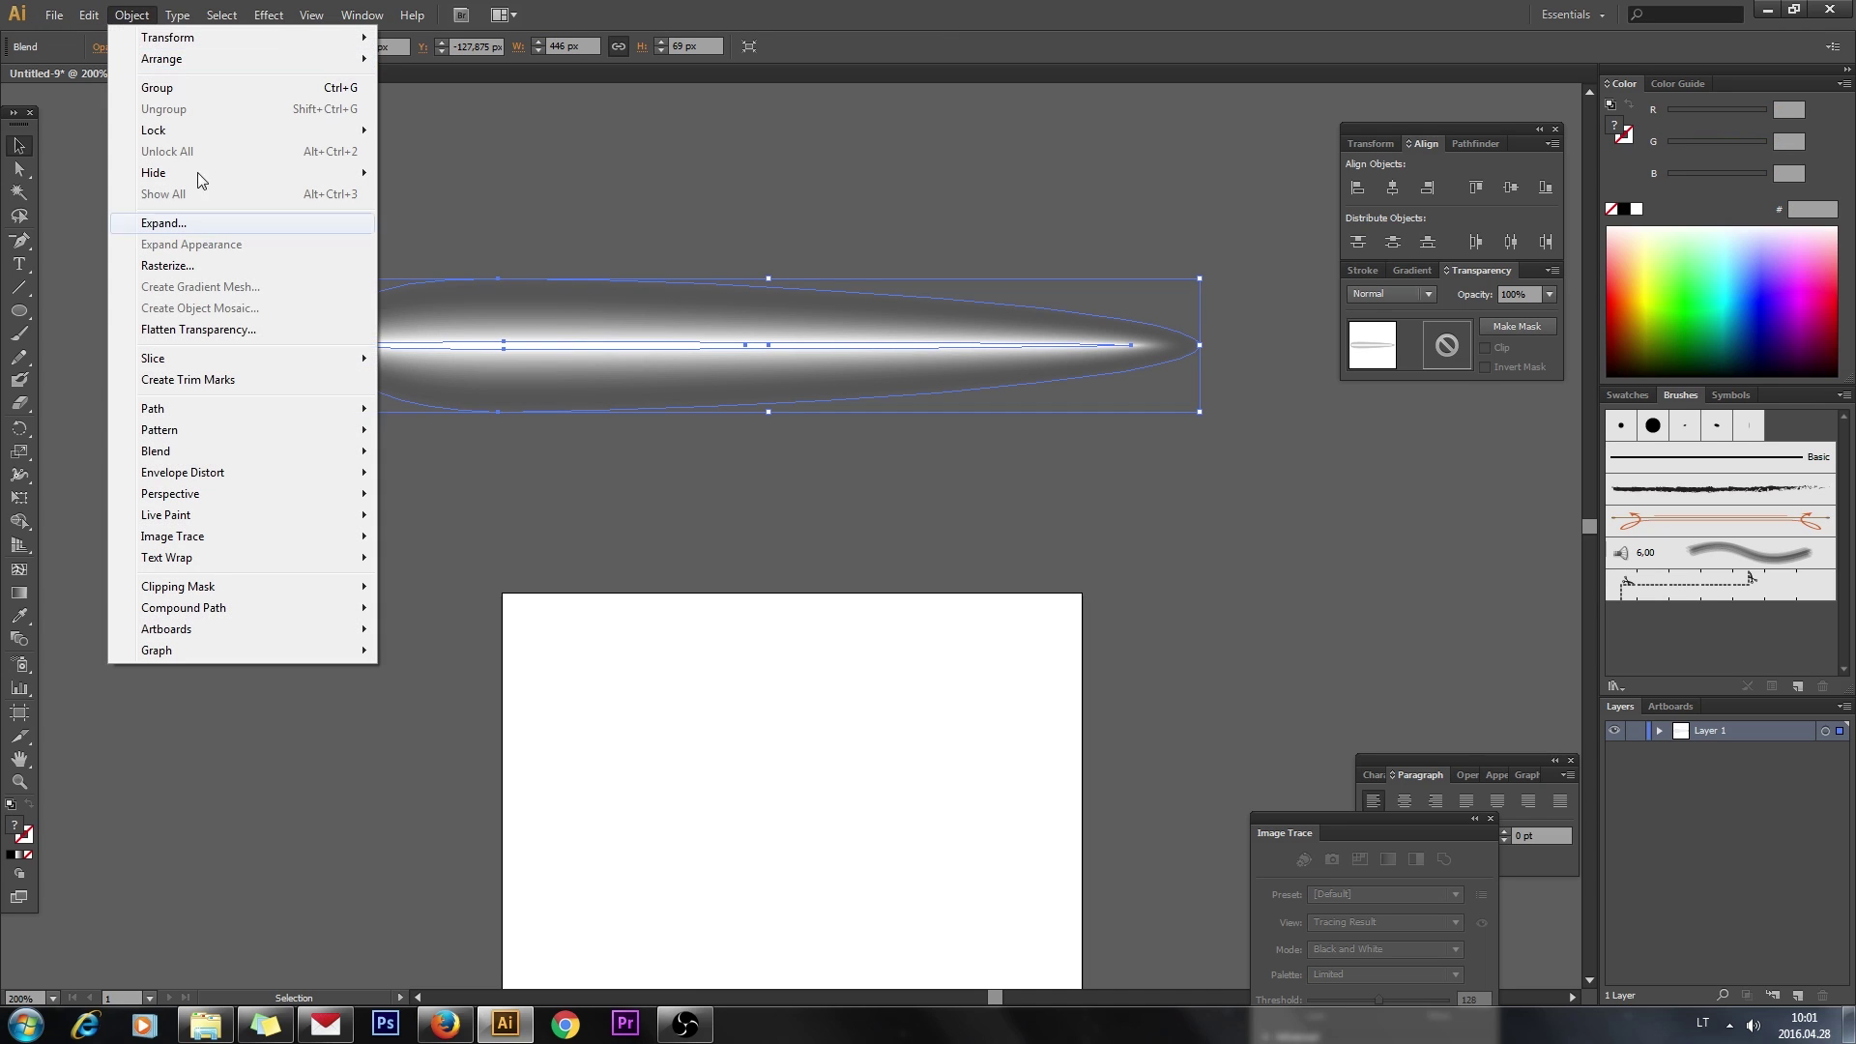
pyautogui.click(205, 222)
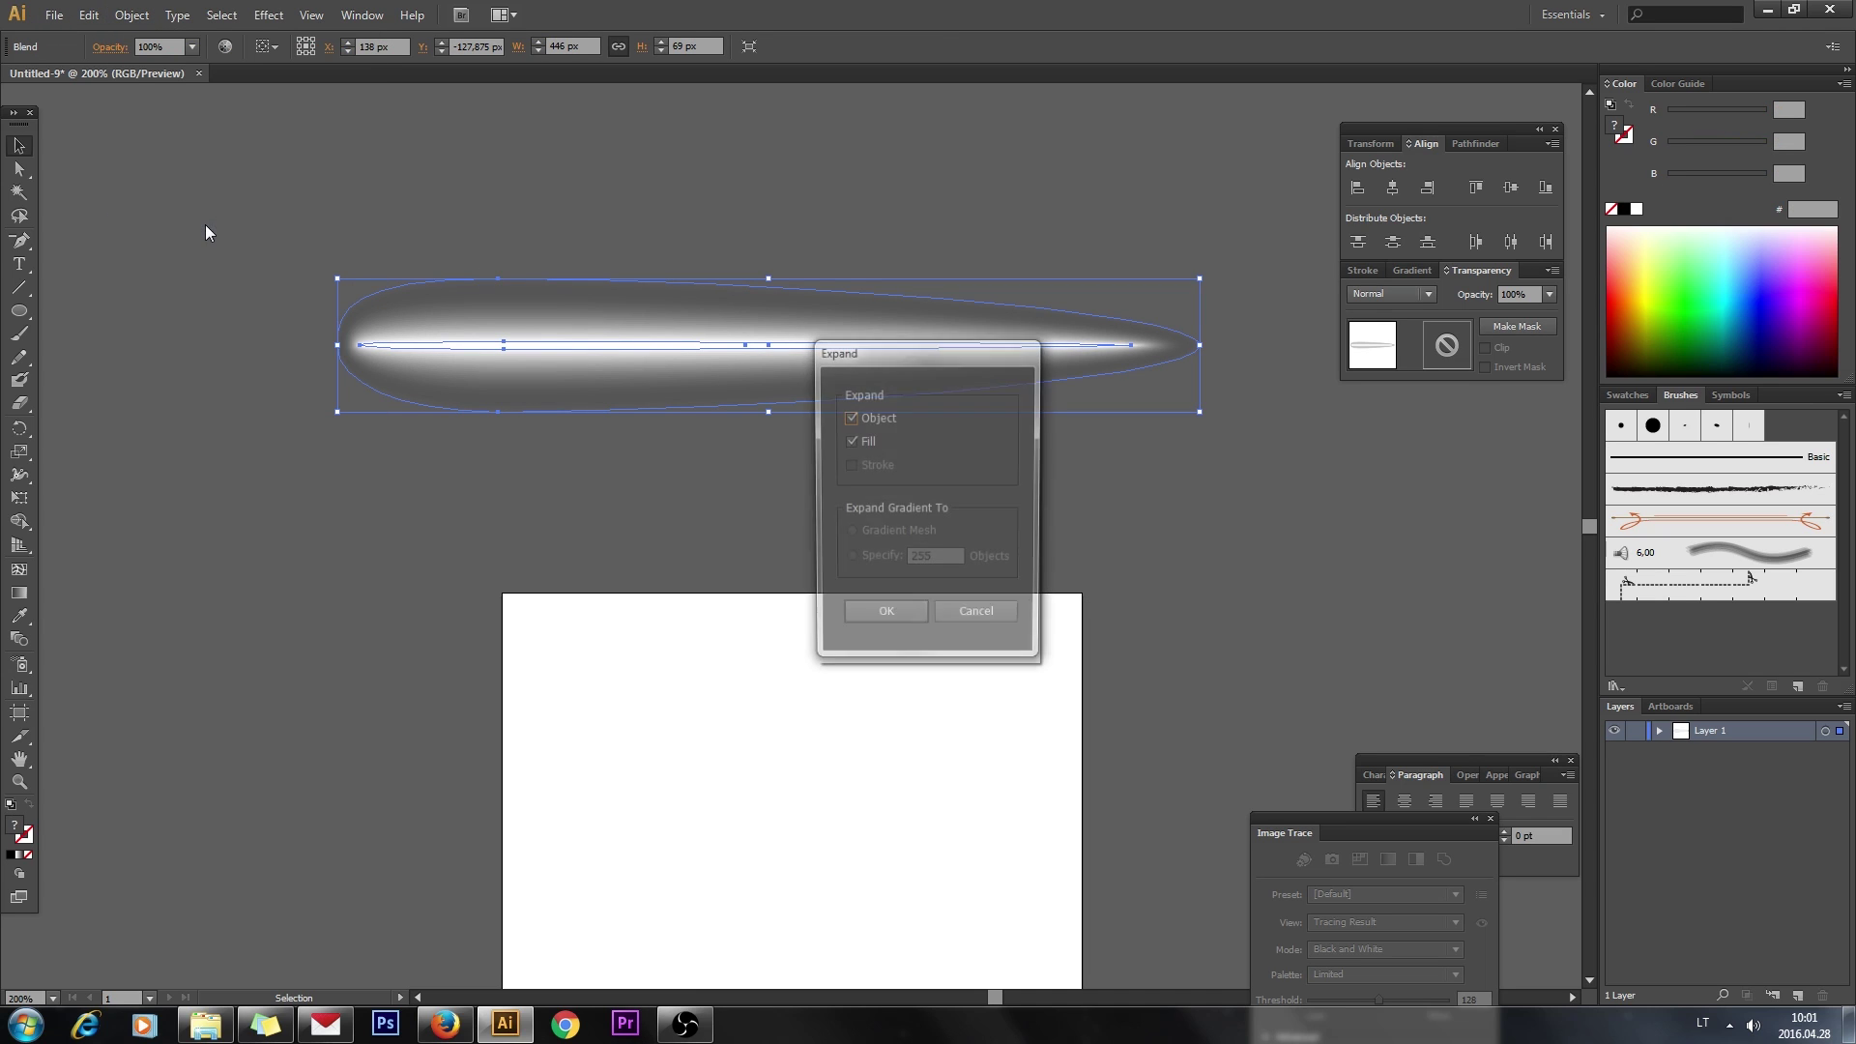
pyautogui.click(900, 617)
pyautogui.click(827, 459)
# Save the expanded streak in the Brushes panel as Art Brush 1, then delete the leftover streak
pyautogui.moveTo(748, 344)
pyautogui.mouseDown()
pyautogui.moveTo(1127, 580)
pyautogui.moveTo(1662, 612)
pyautogui.mouseUp()
pyautogui.click(833, 515)
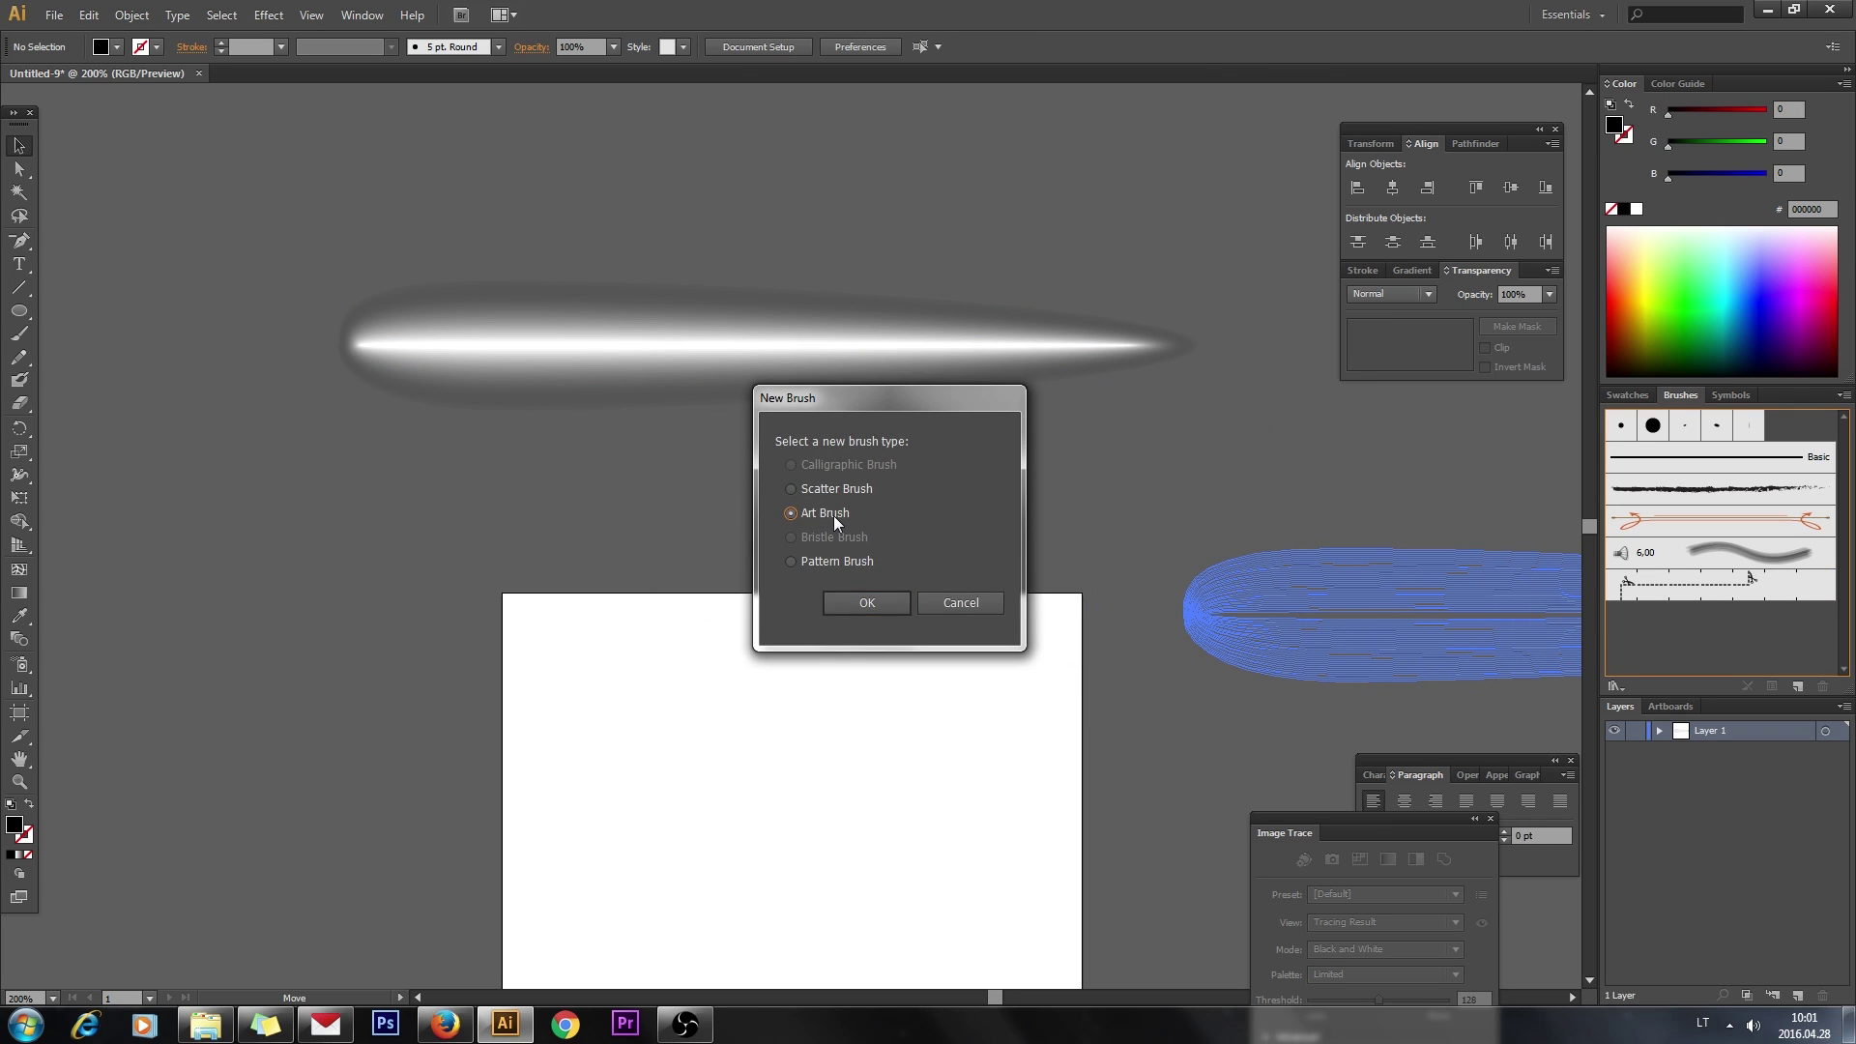
pyautogui.click(873, 601)
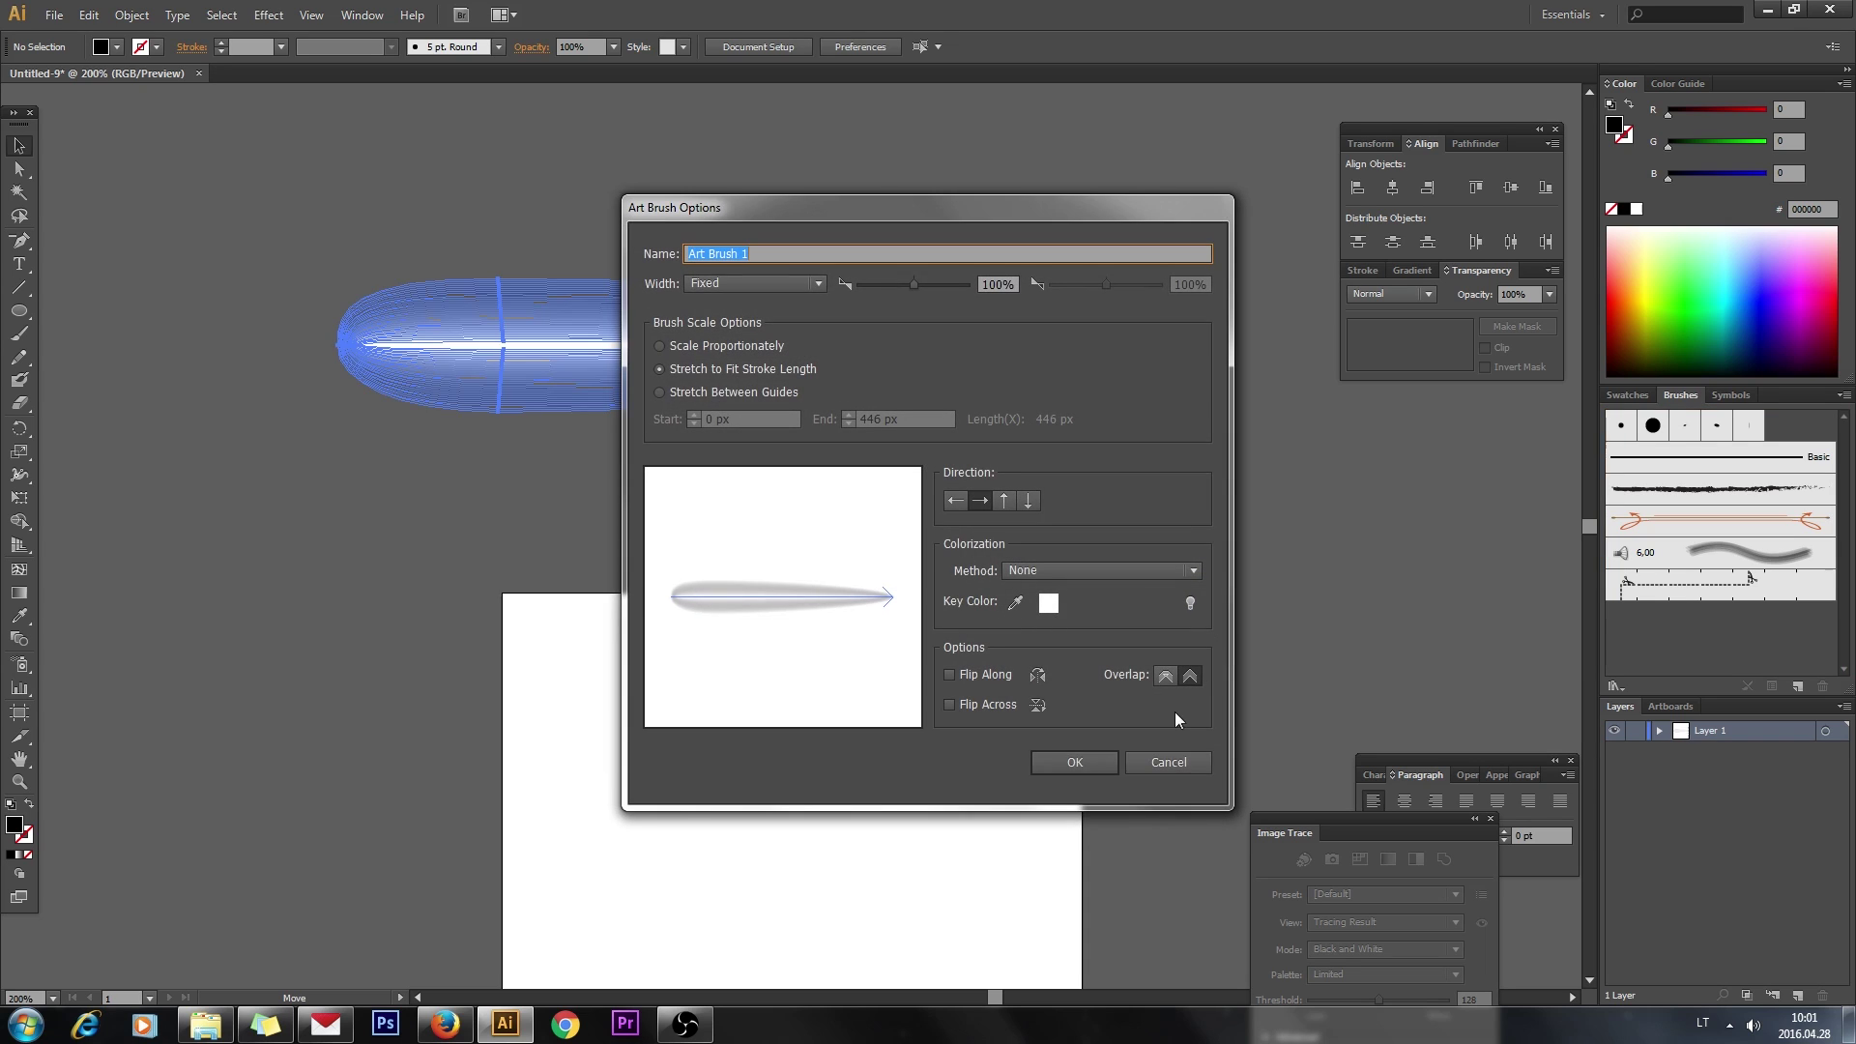
pyautogui.click(1092, 763)
pyautogui.hotkey('ctrl', 'z')
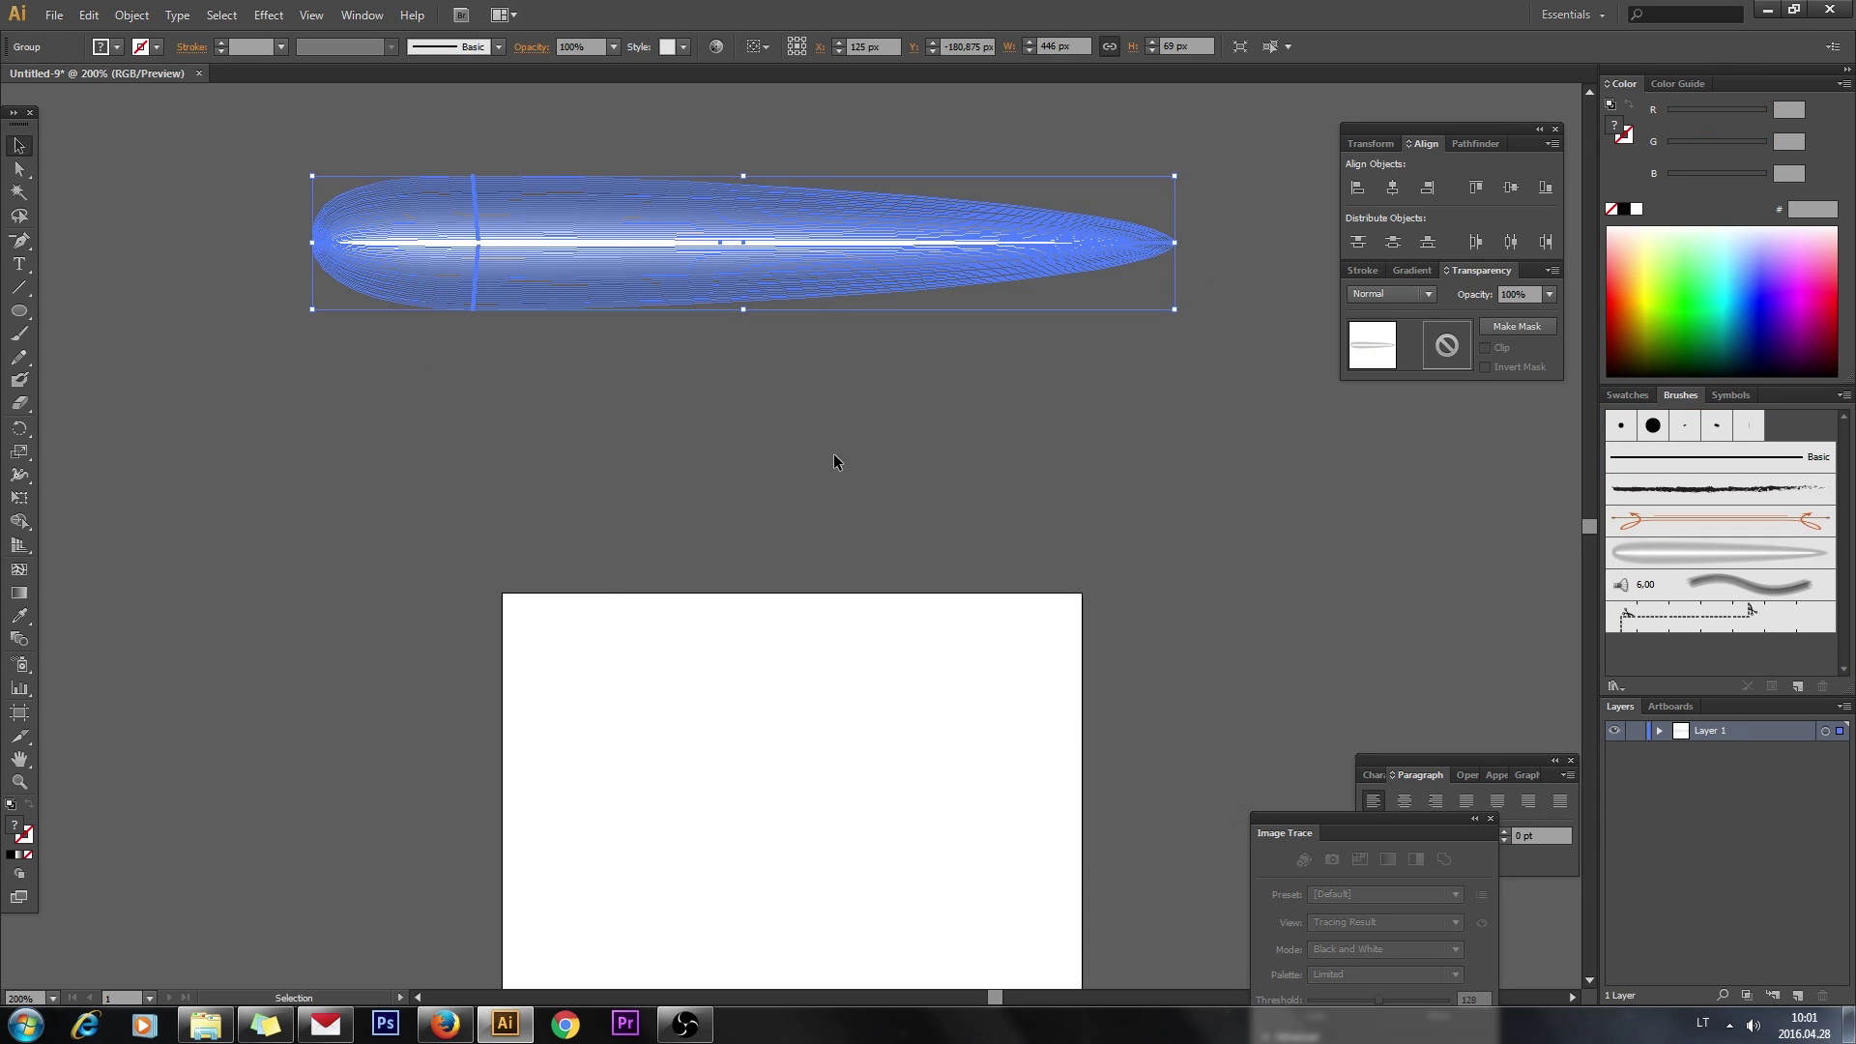
pyautogui.click(837, 457)
pyautogui.click(756, 249)
pyautogui.press('Delete')
# Draw a 300 × 300 px rectangle from the artboard's corner to cover the whole artboard
pyautogui.scroll(-2, 894, 399)
pyautogui.scroll(-4, 901, 411)
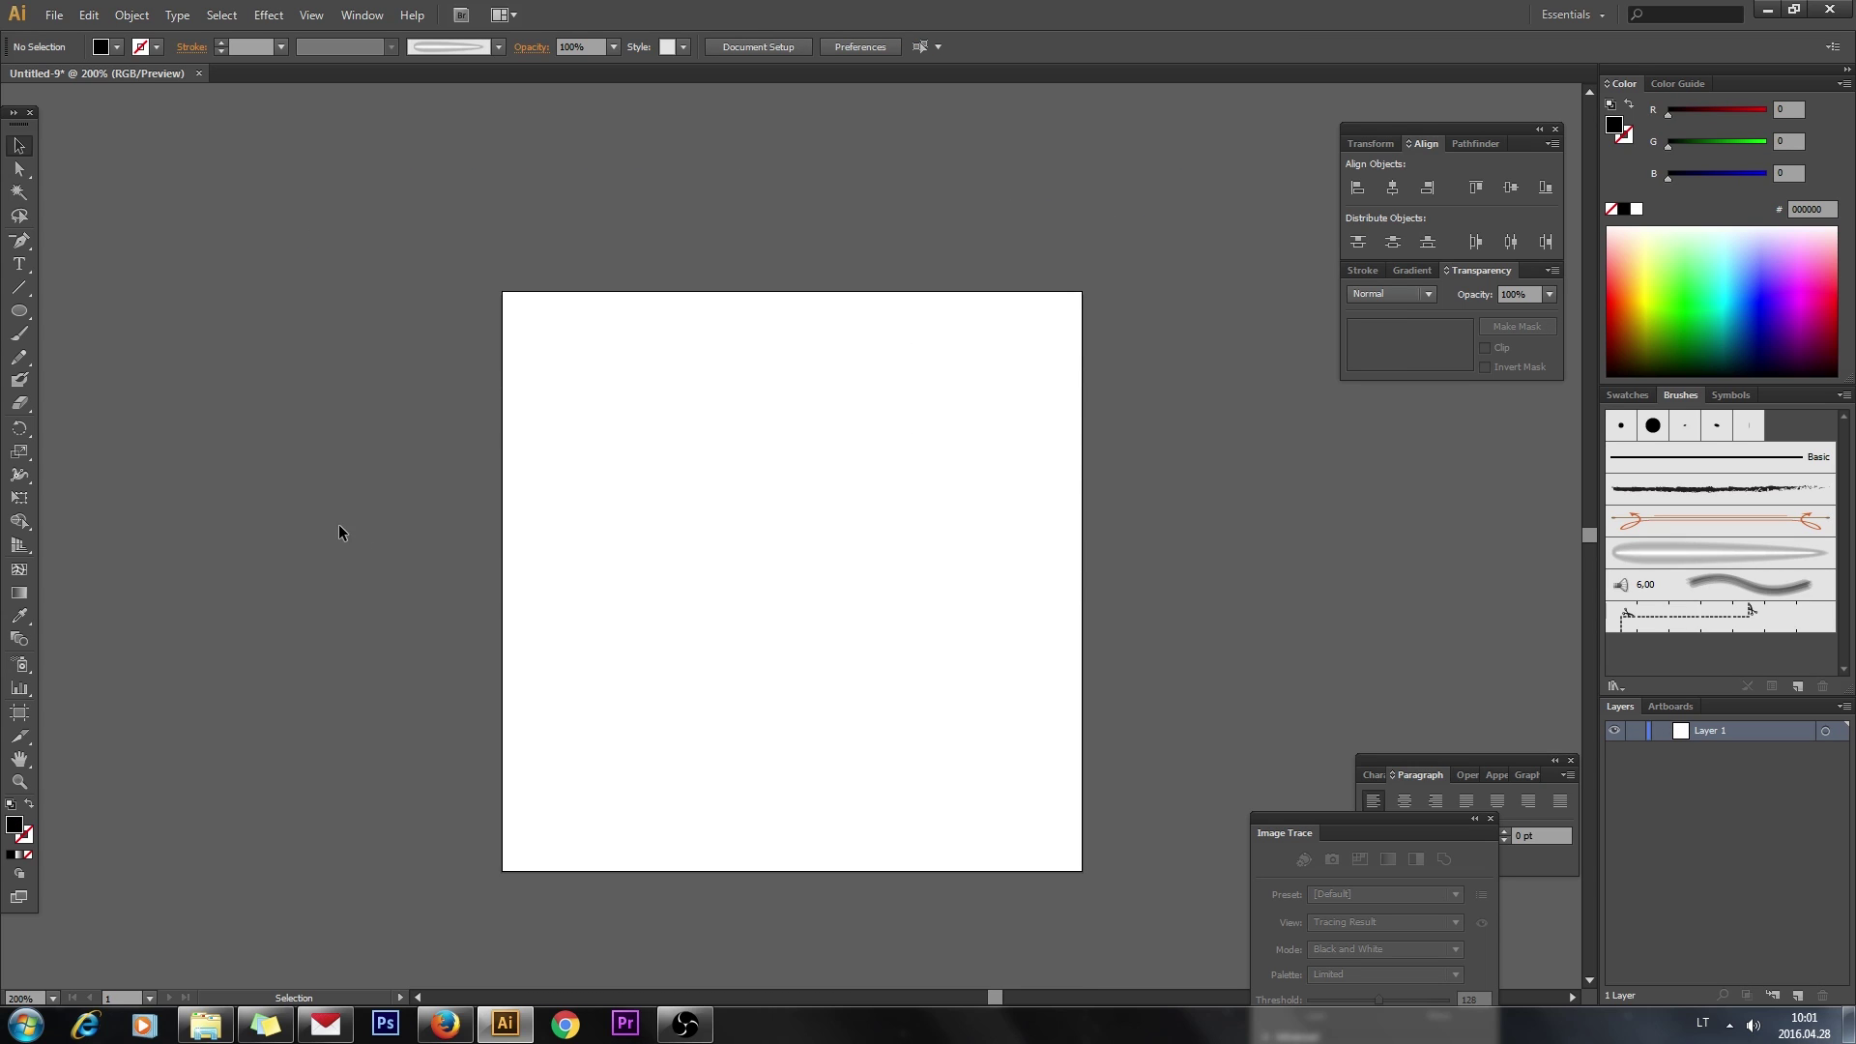
pyautogui.scroll(1, 290, 505)
pyautogui.click(20, 312)
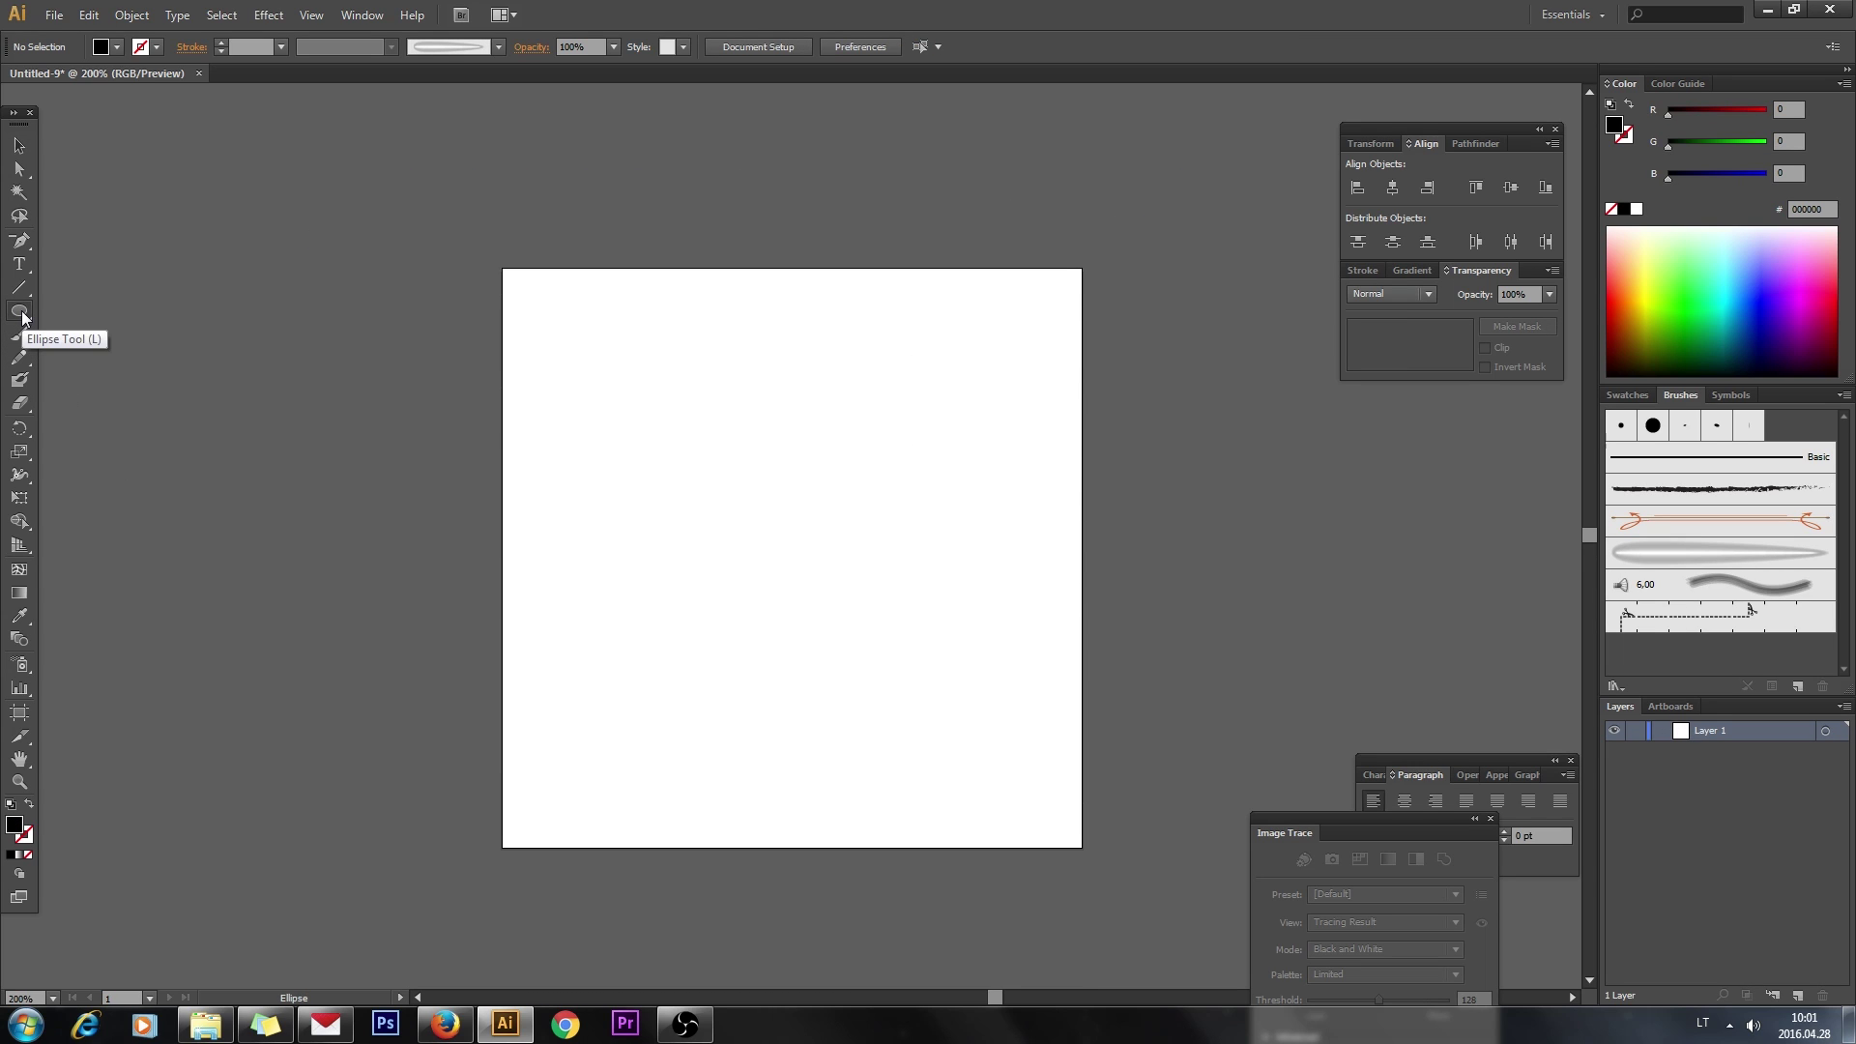
pyautogui.moveTo(20, 312); pyautogui.dragTo(83, 315)
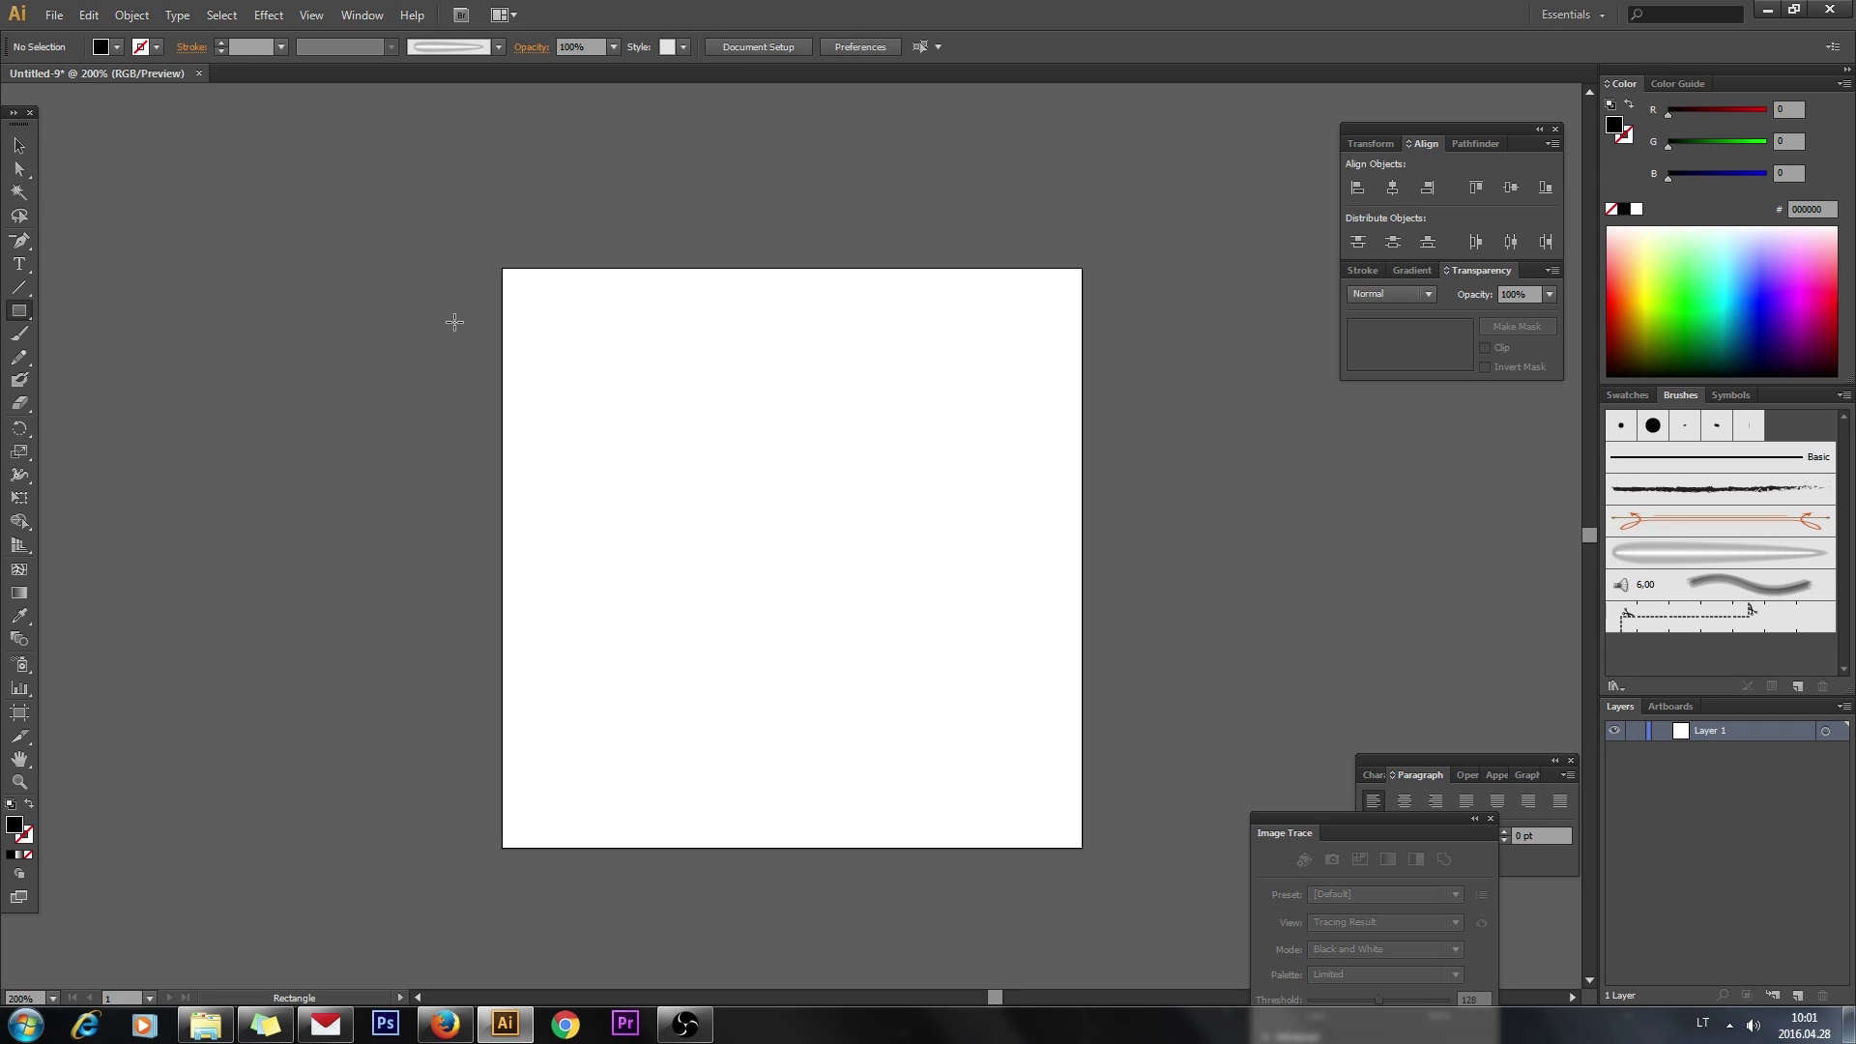
pyautogui.click(501, 268)
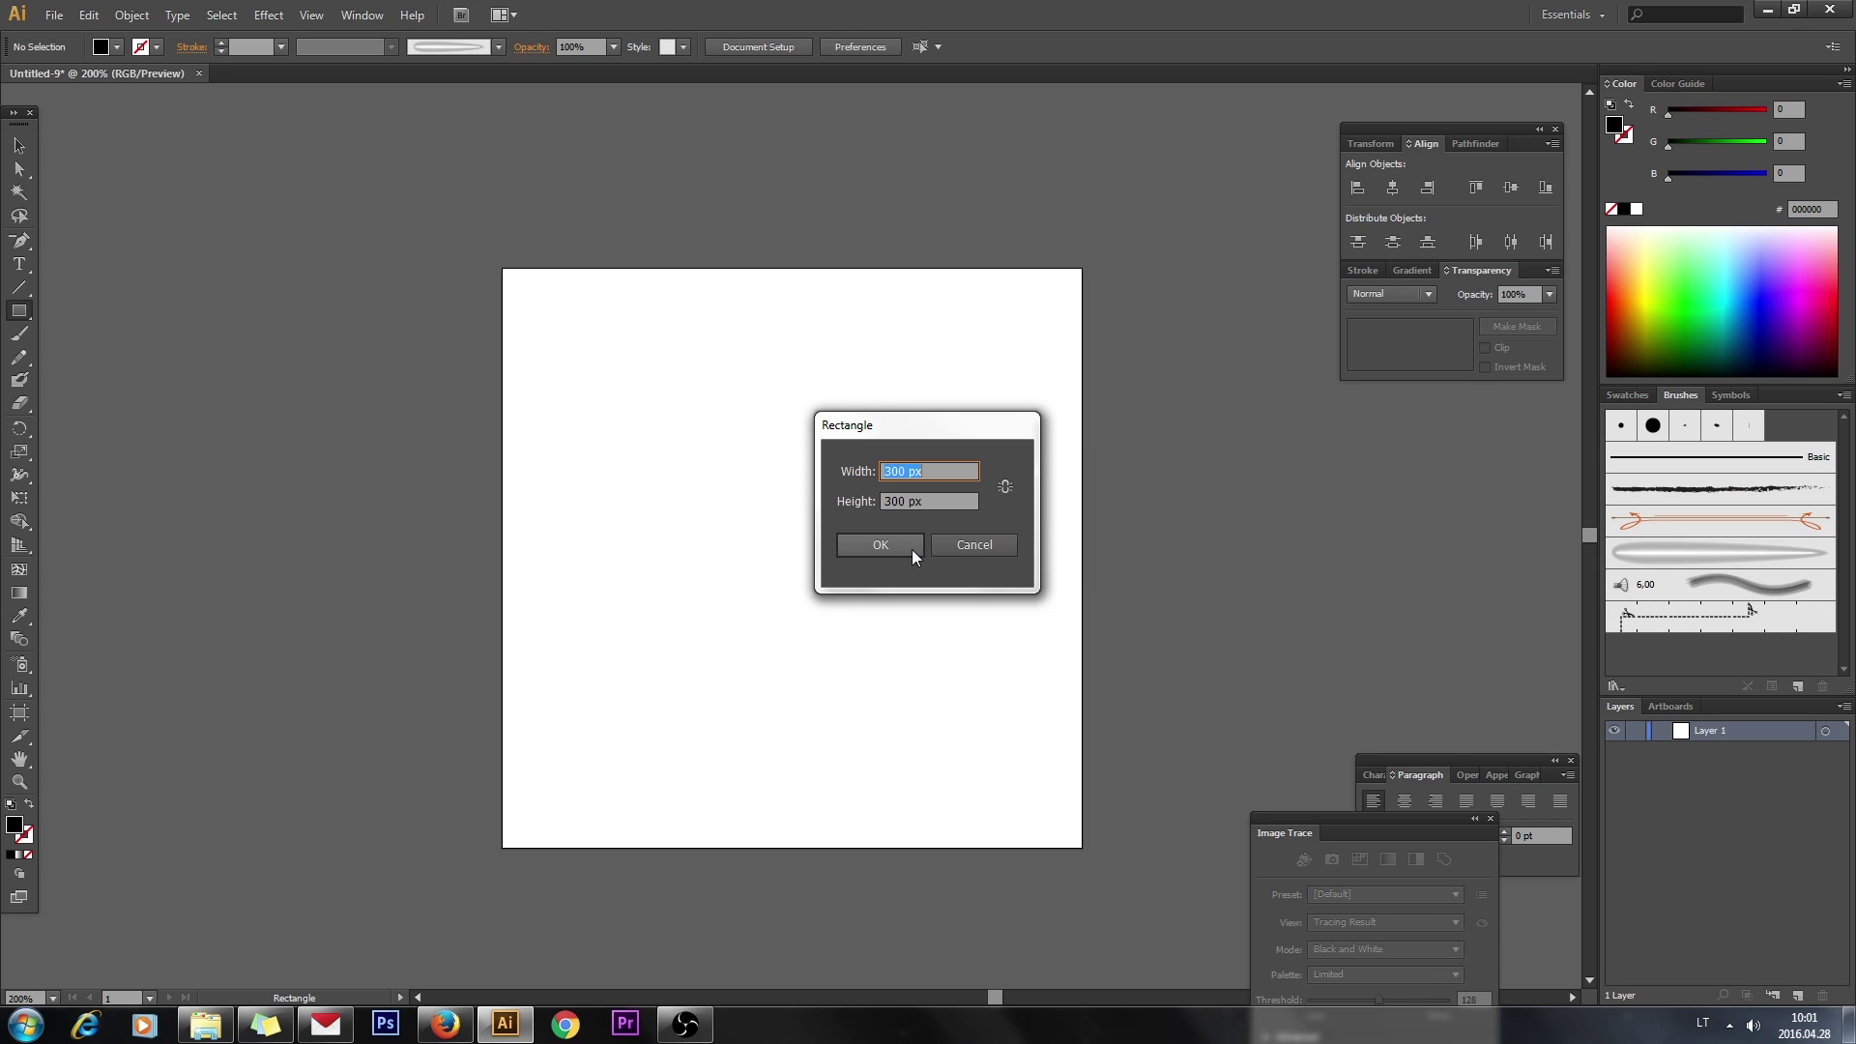
pyautogui.click(912, 546)
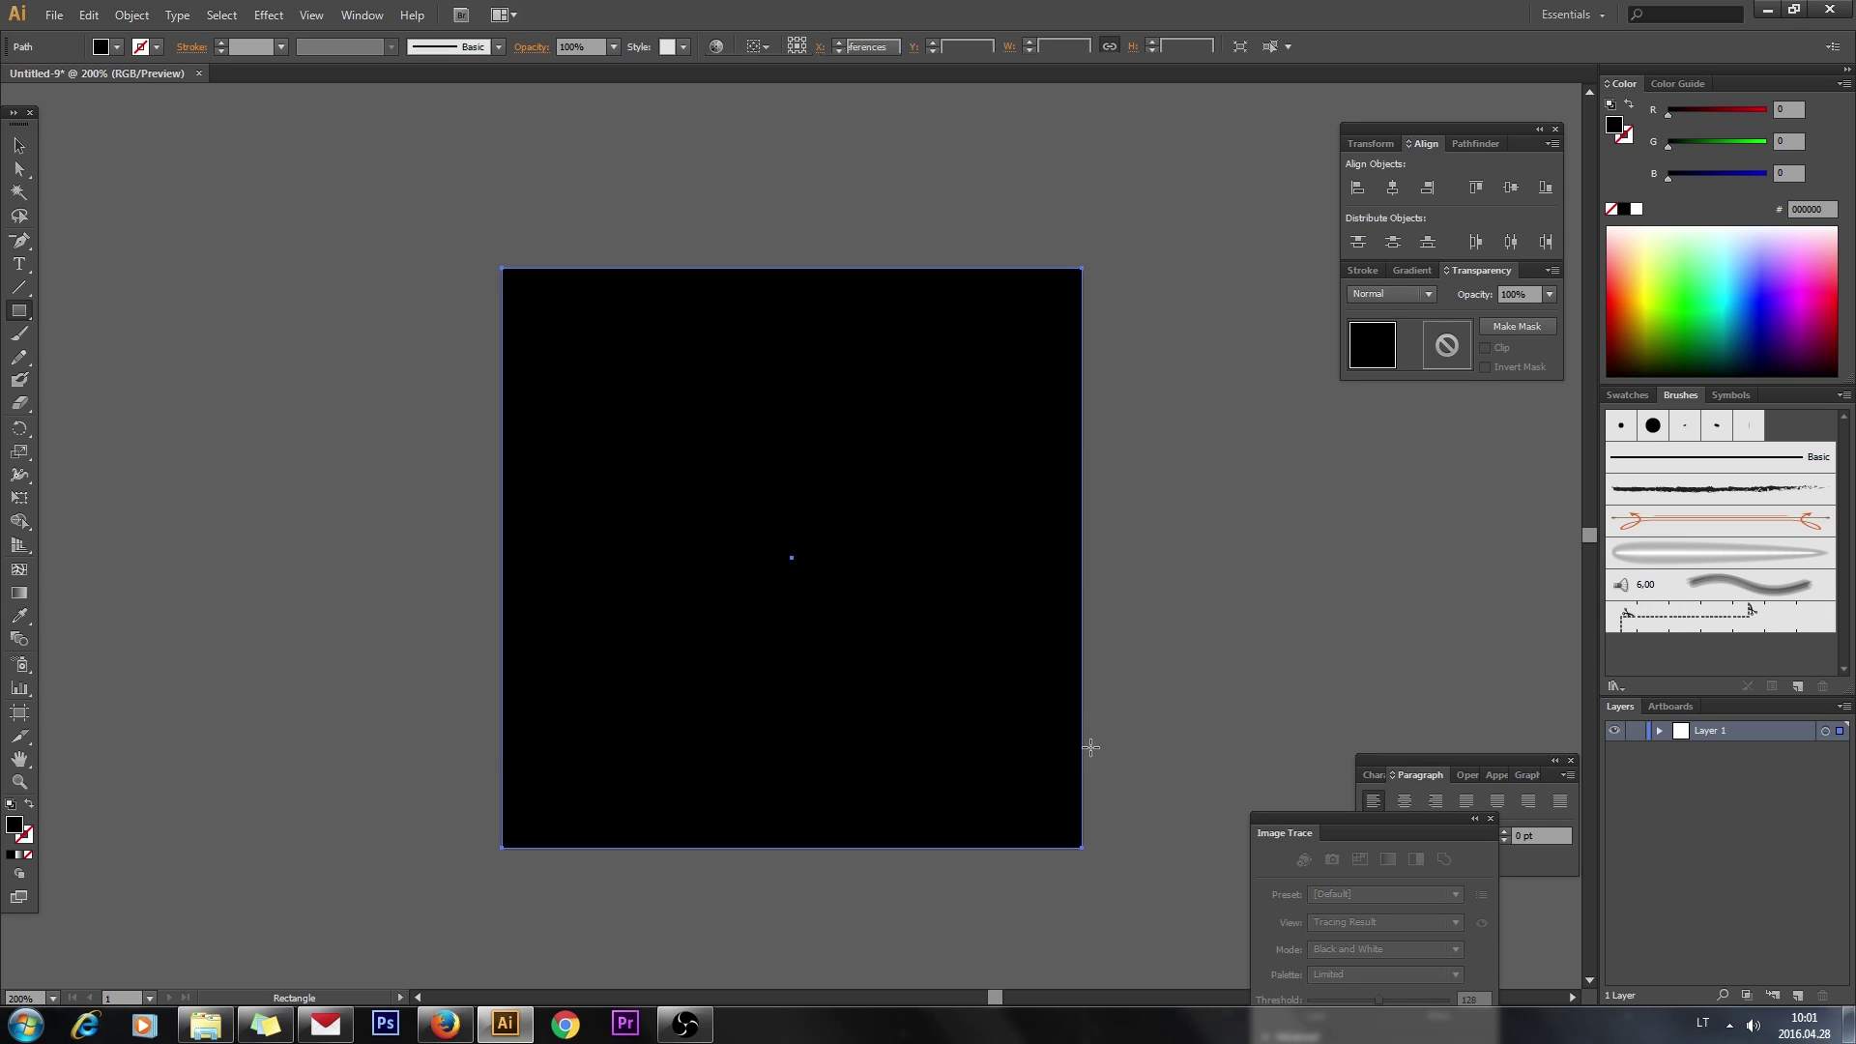
# Add a vertical and a horizontal mesh line, then tint the bottom-centre mesh point dark brown #331505
pyautogui.click(21, 570)
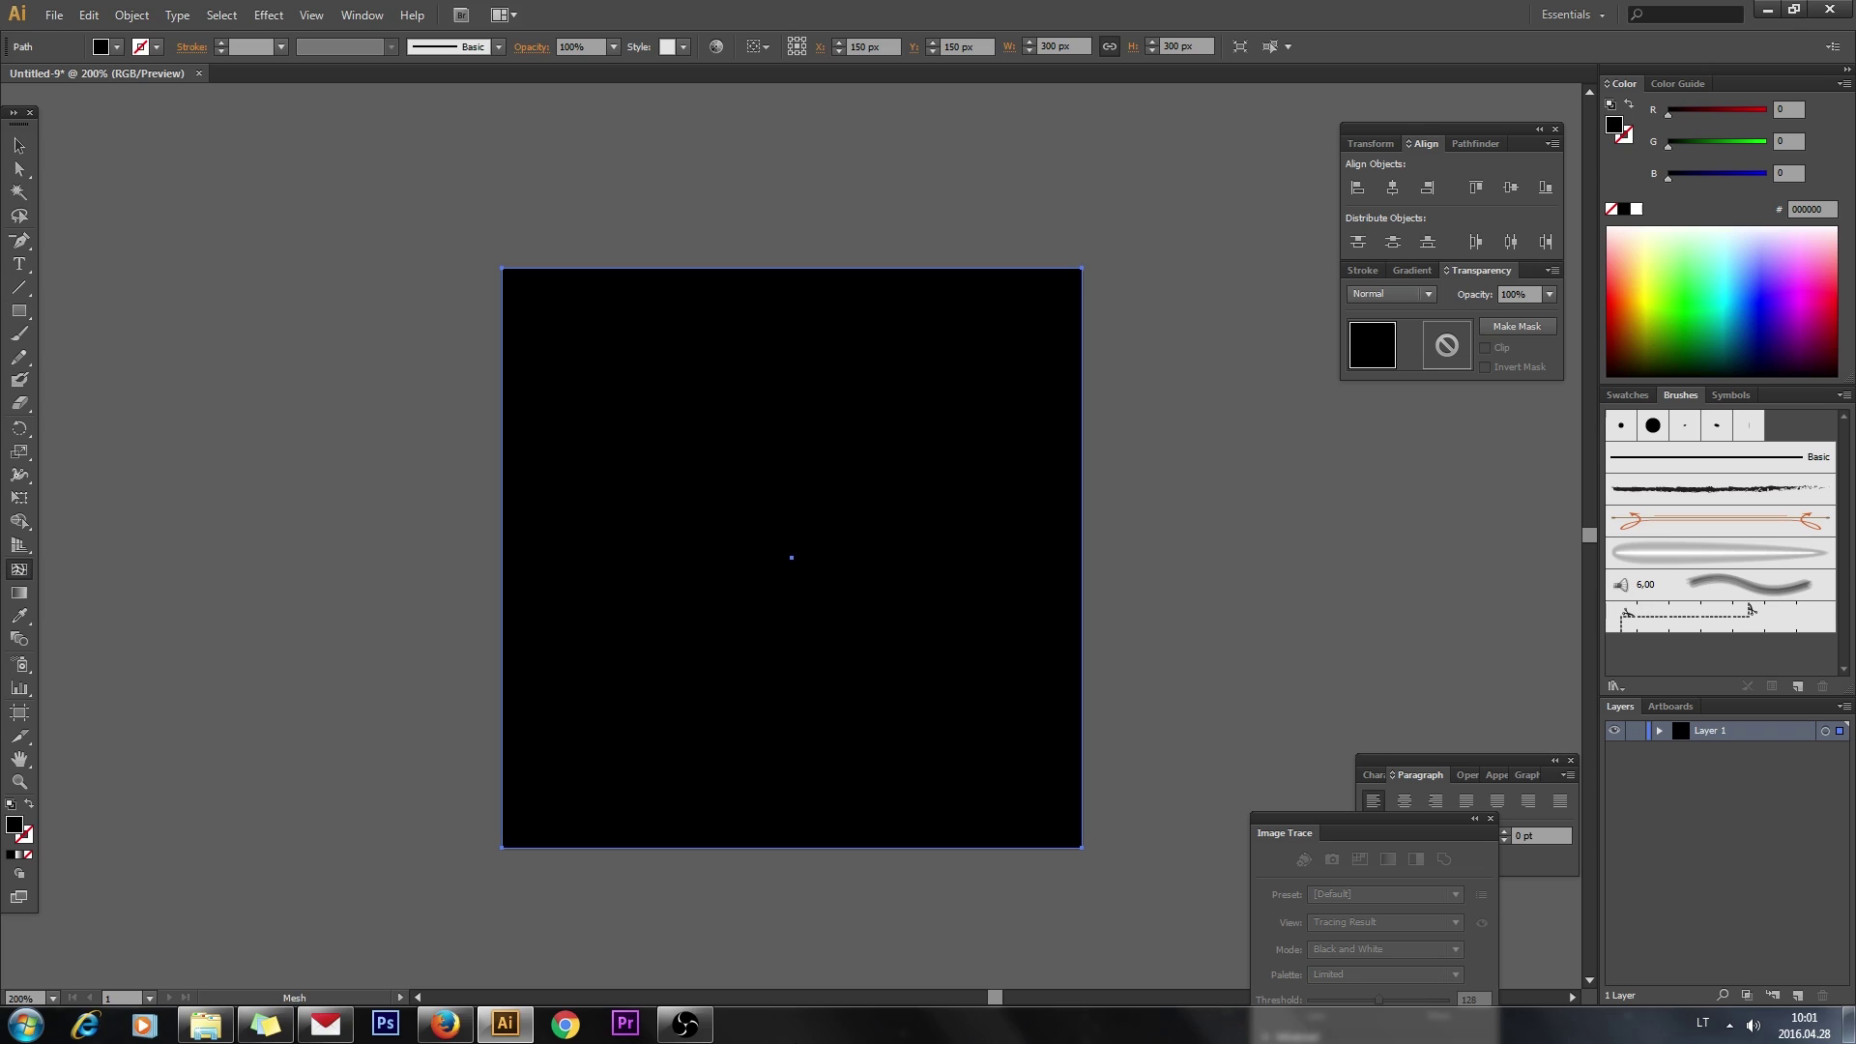
pyautogui.click(791, 848)
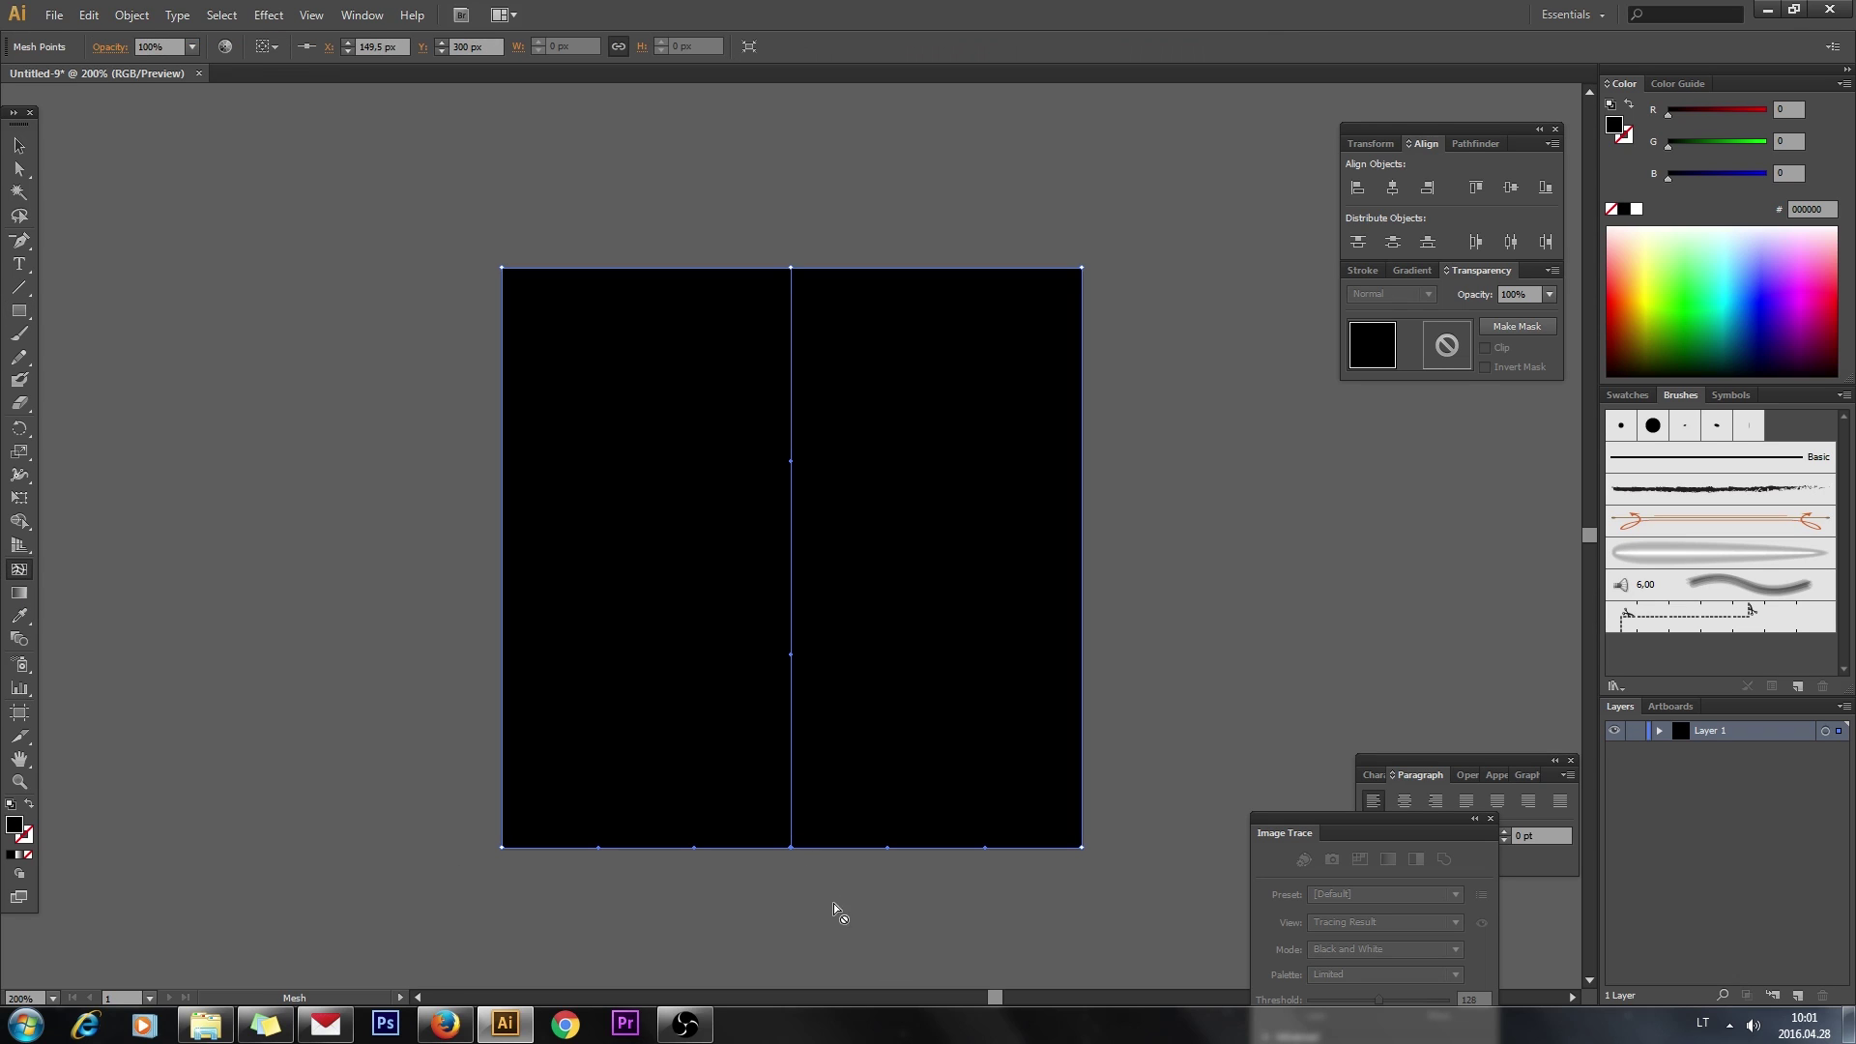
pyautogui.click(791, 698)
pyautogui.click(20, 169)
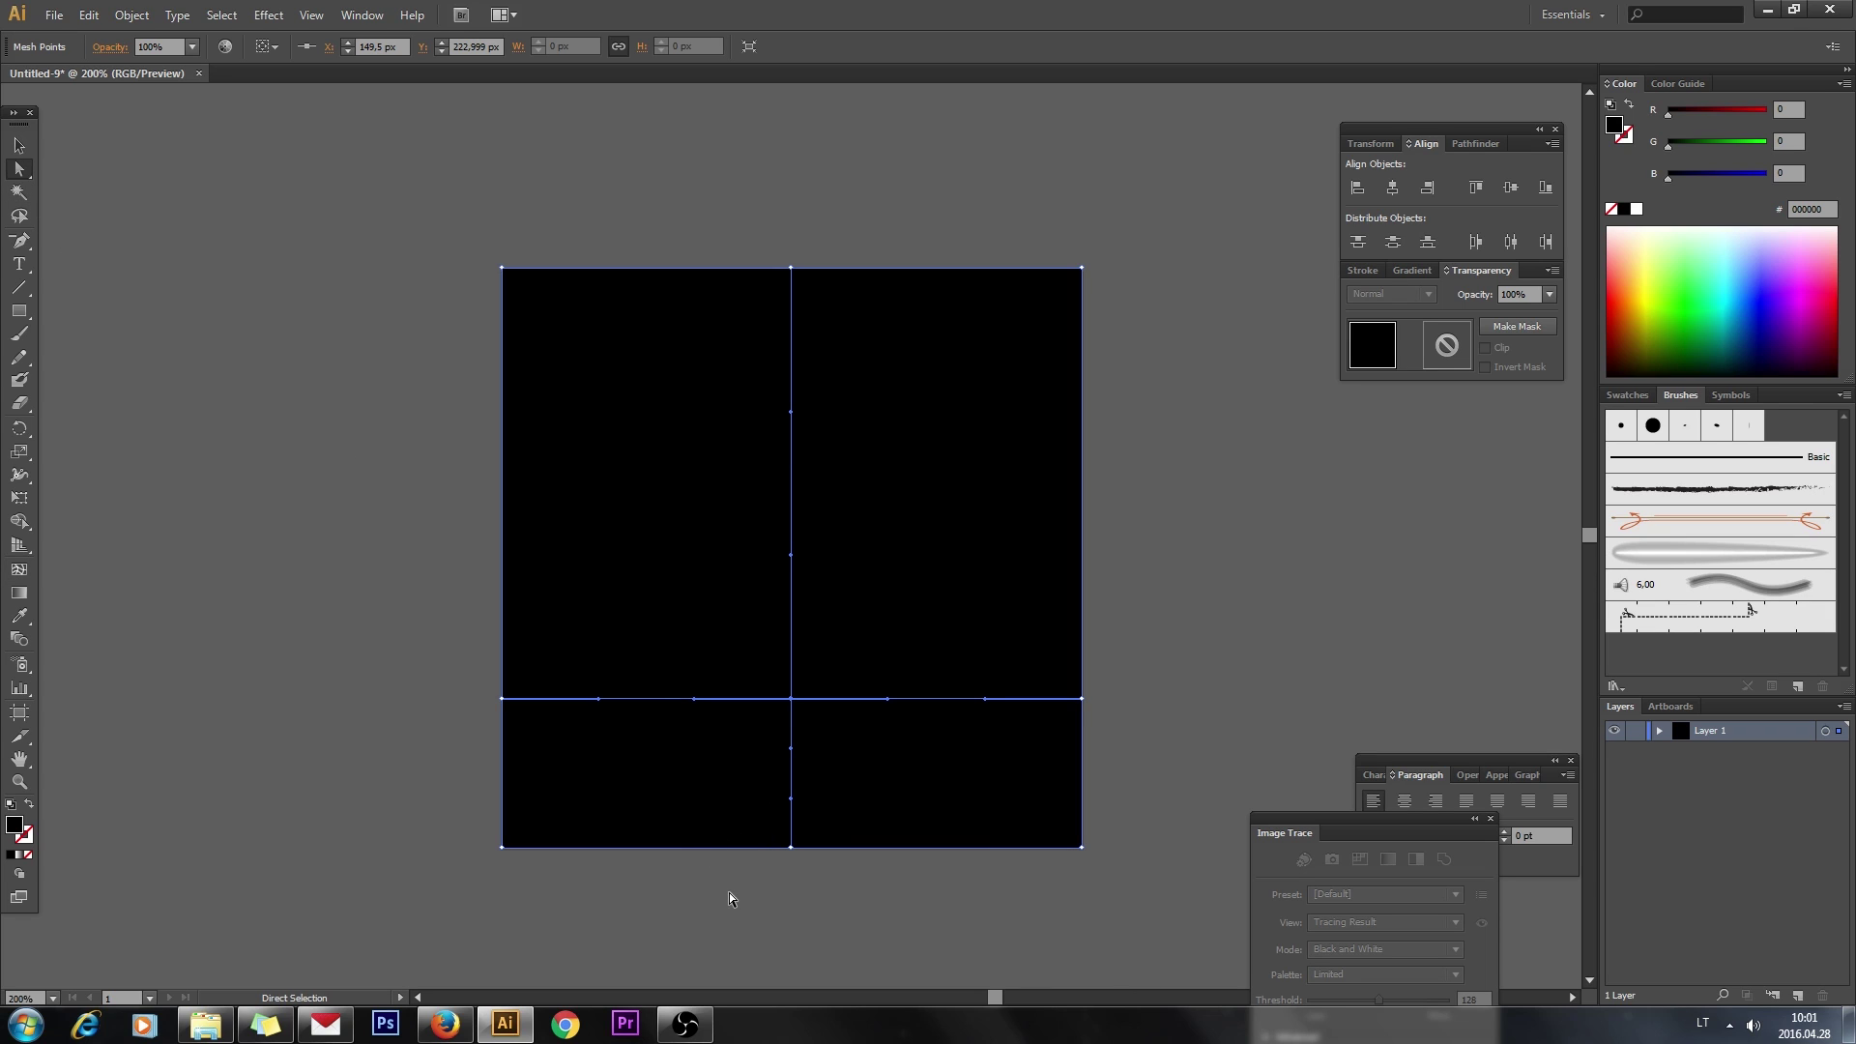
pyautogui.moveTo(733, 895); pyautogui.dragTo(827, 831)
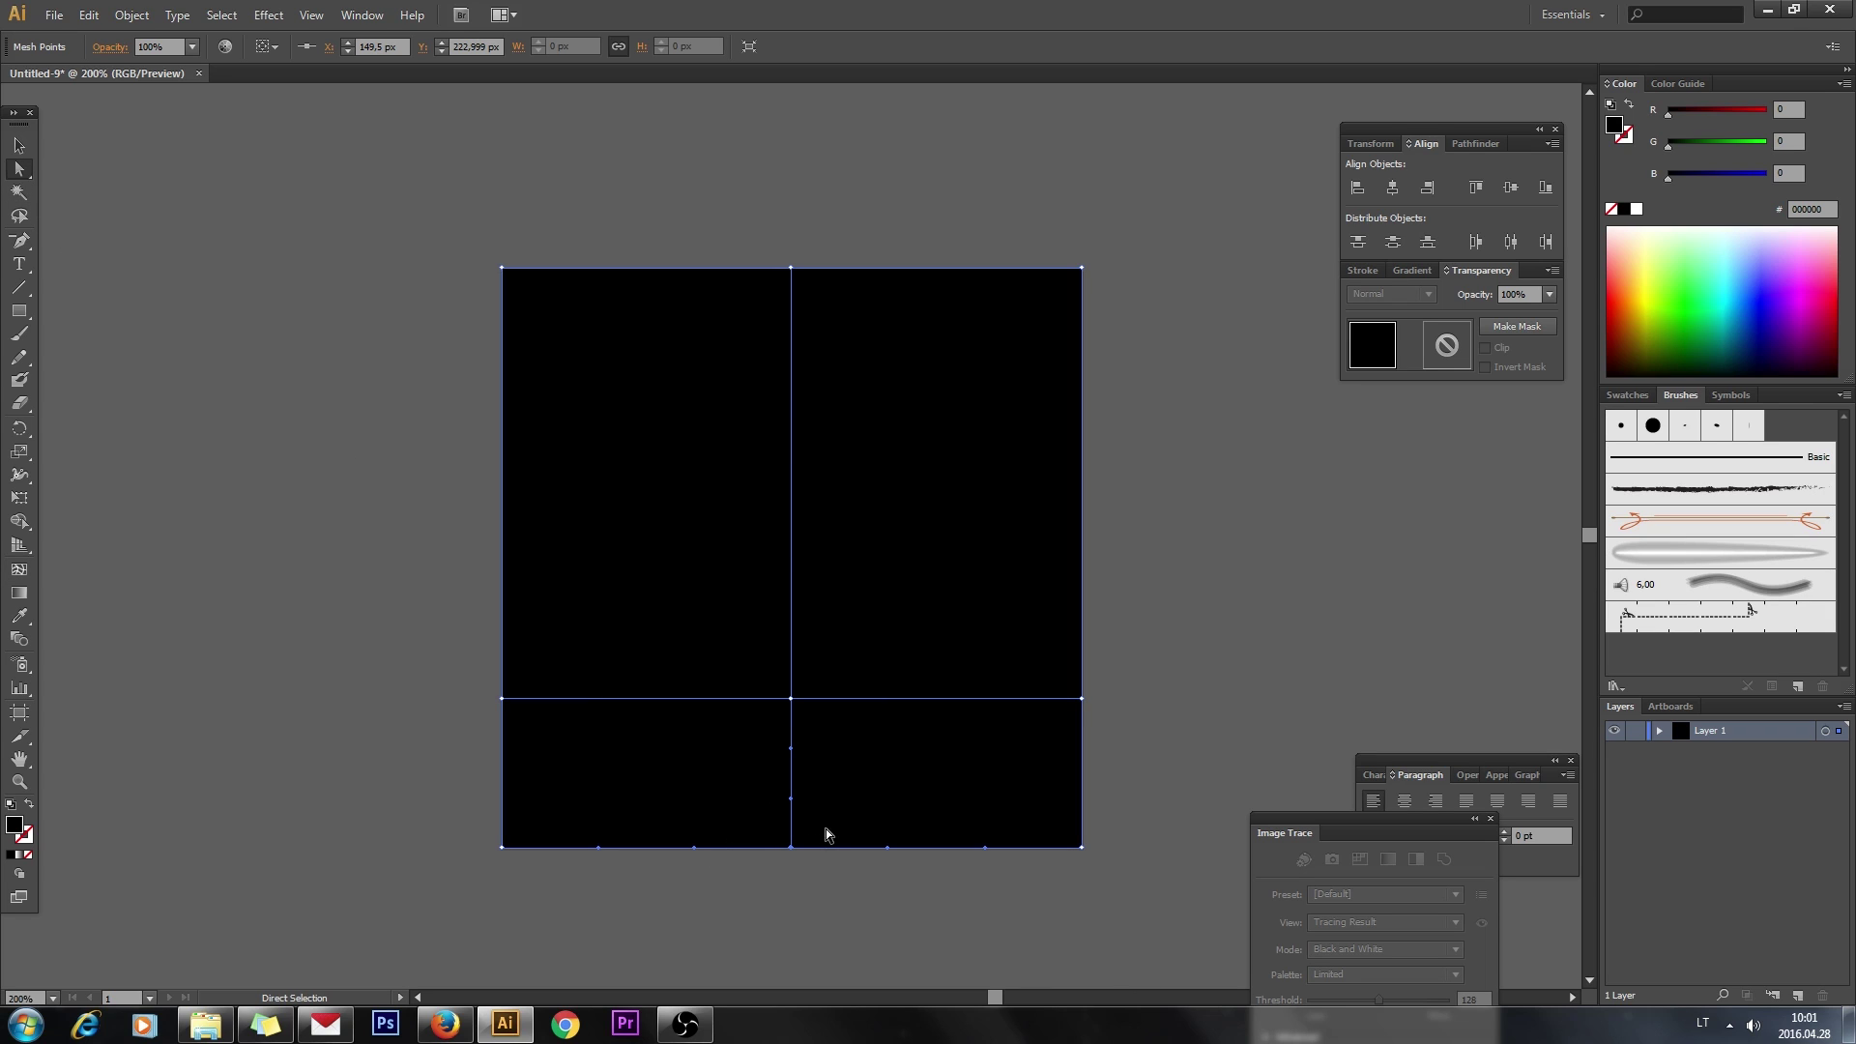
pyautogui.click(1684, 113)
pyautogui.moveTo(1688, 118); pyautogui.dragTo(1676, 147)
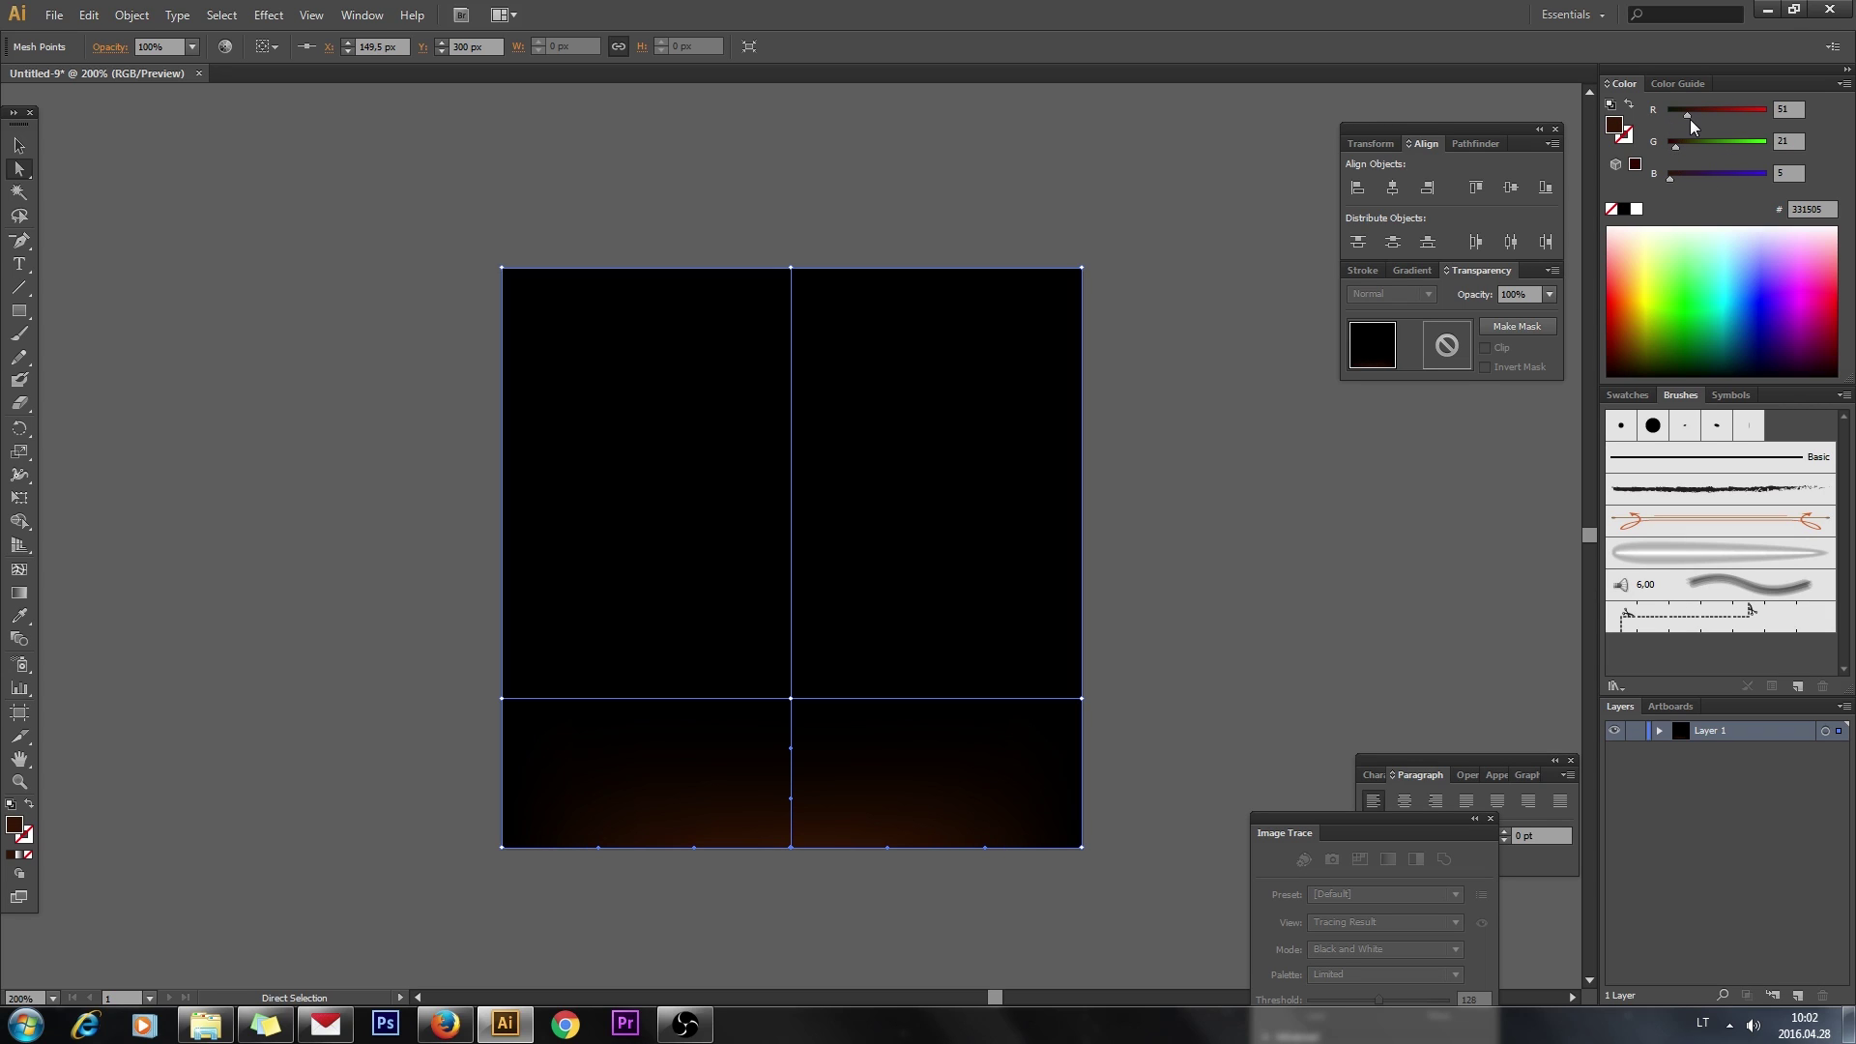
# Tone down the bottom glow slightly, tint the centre mesh point #0F0800, then deselect the square
pyautogui.moveTo(1688, 115); pyautogui.dragTo(1685, 115)
pyautogui.click(792, 699)
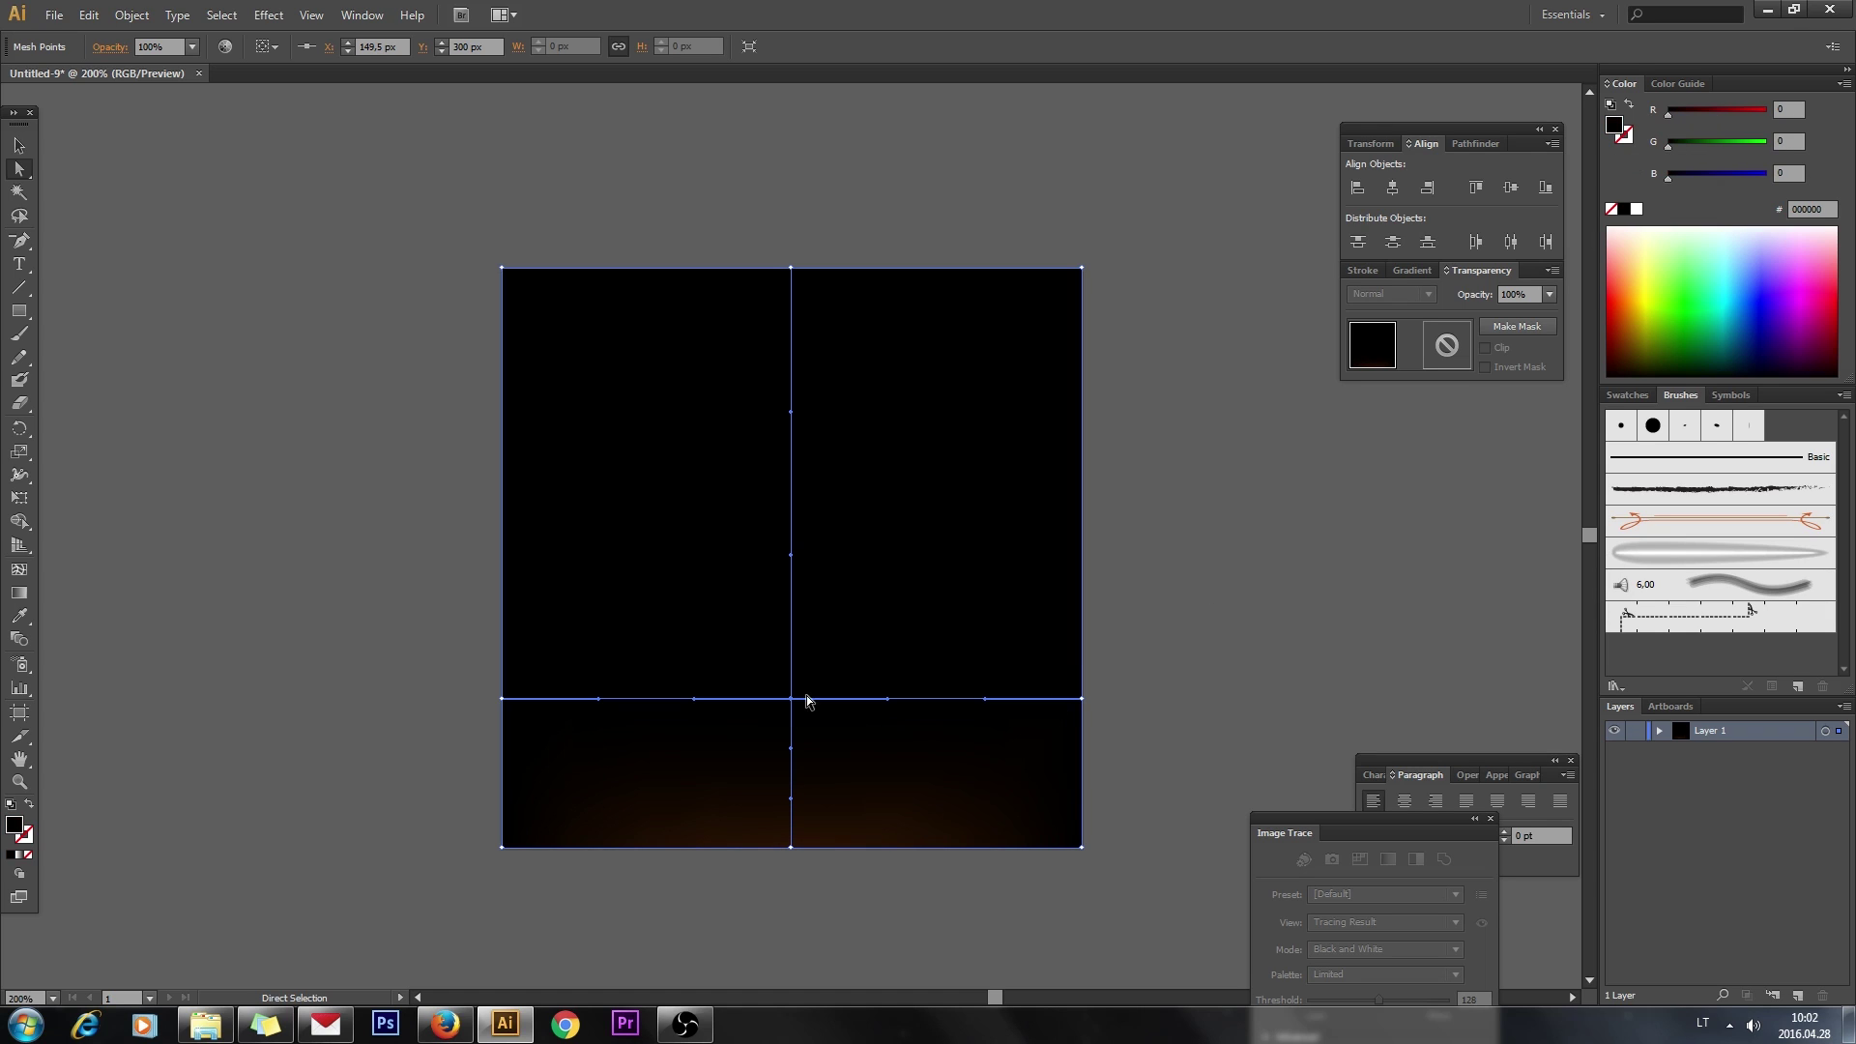
pyautogui.moveTo(1669, 115); pyautogui.dragTo(1674, 117)
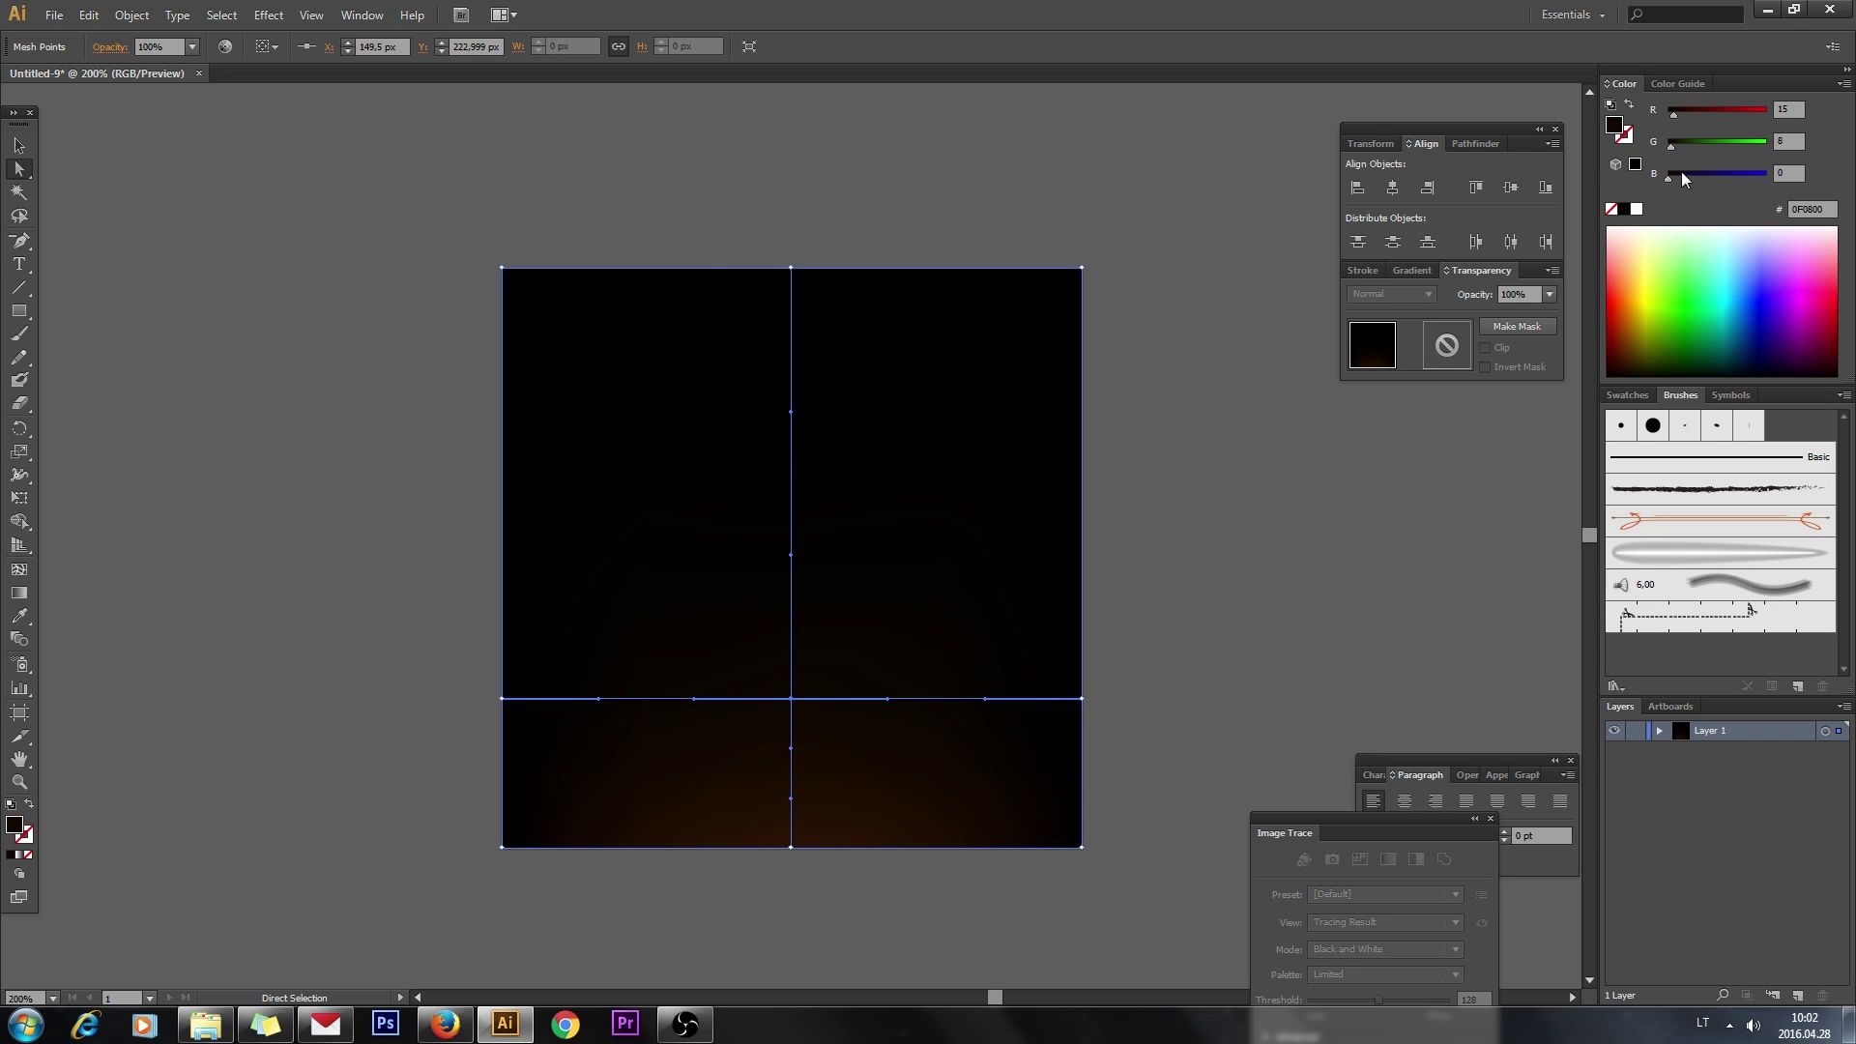
pyautogui.click(19, 145)
pyautogui.click(207, 261)
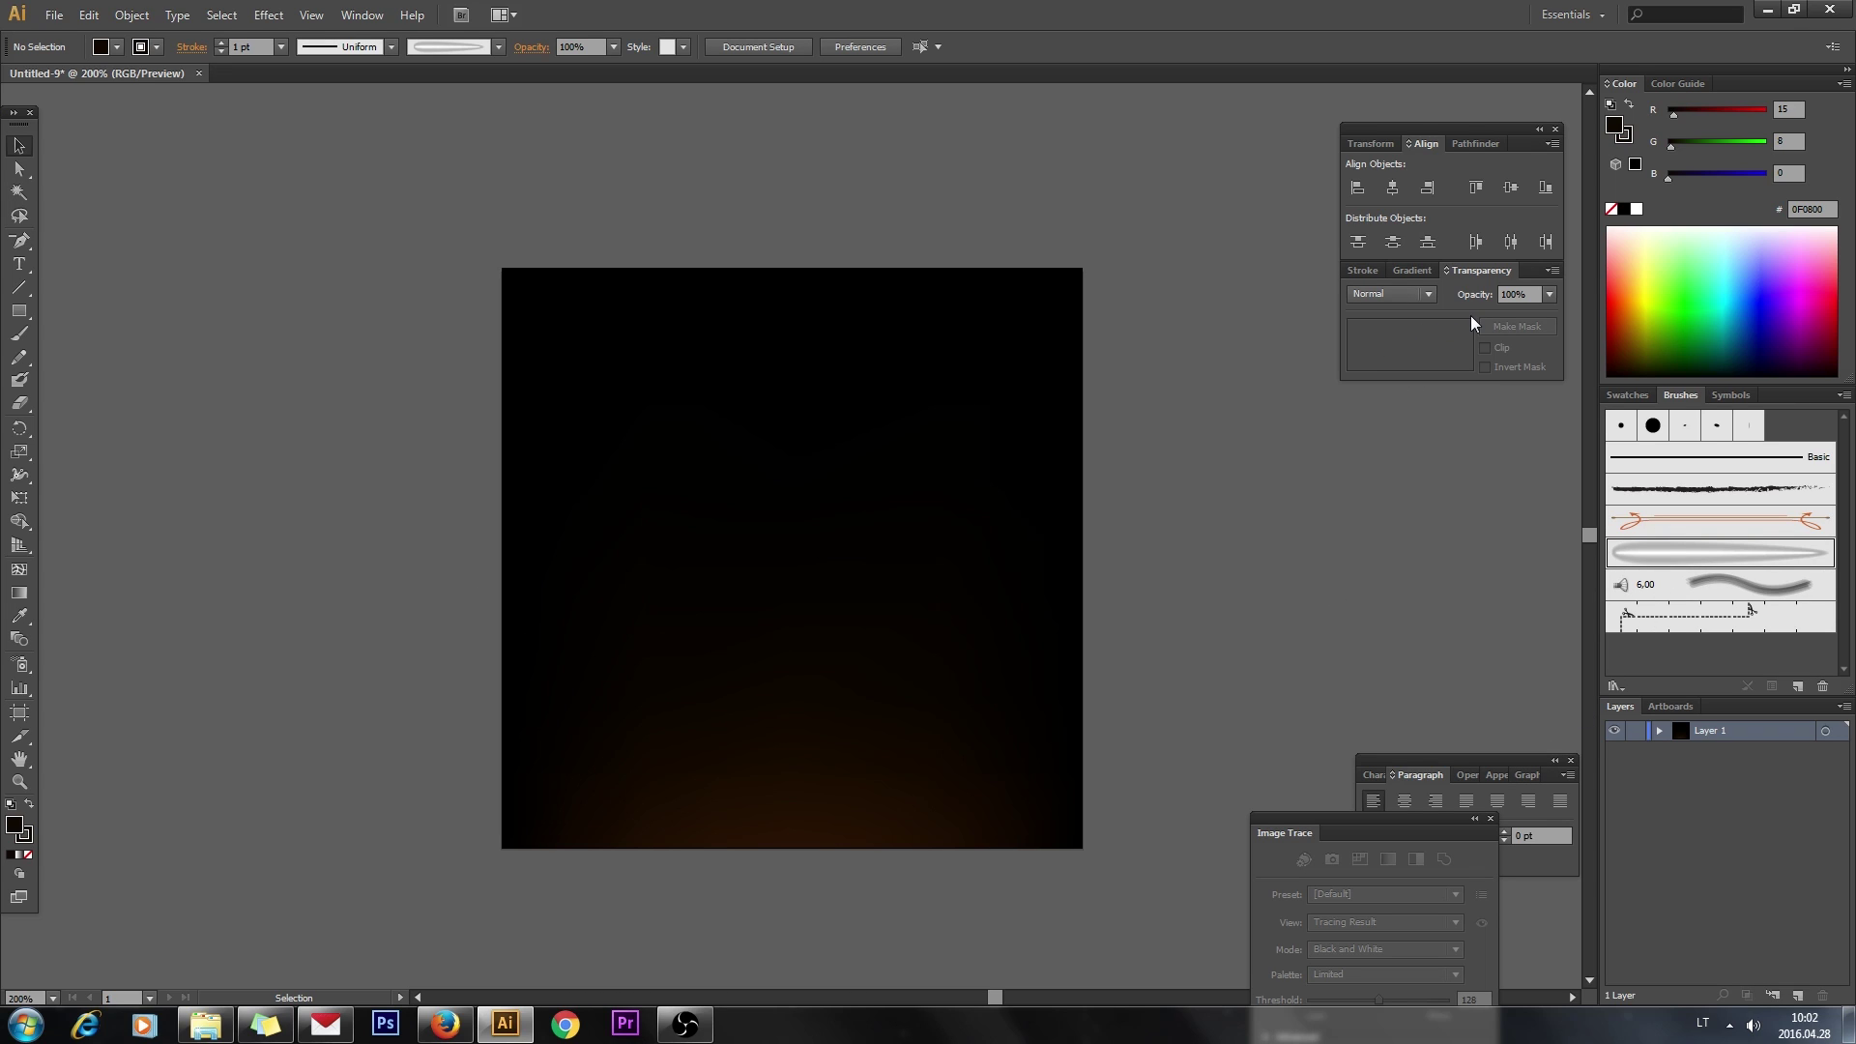
# Set the Transparency blending mode to Overlay and select the Paintbrush tool
pyautogui.click(1430, 302)
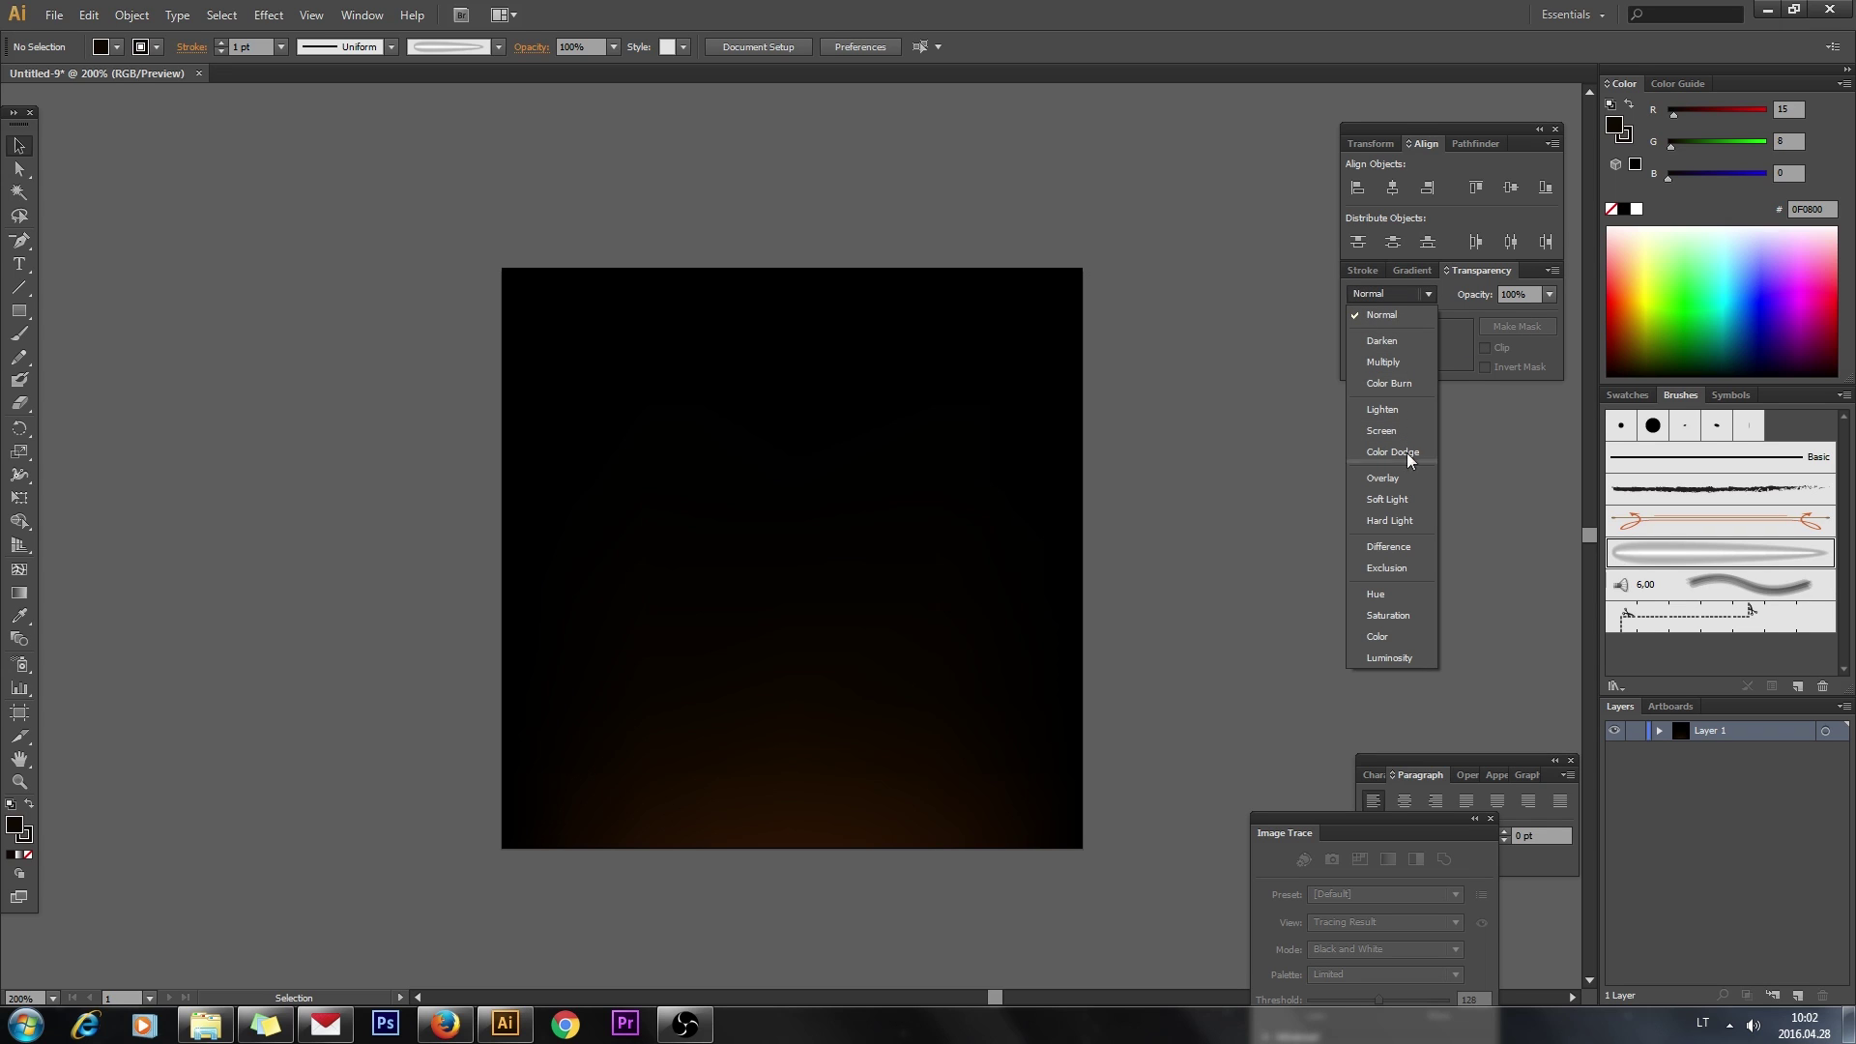
pyautogui.click(1406, 487)
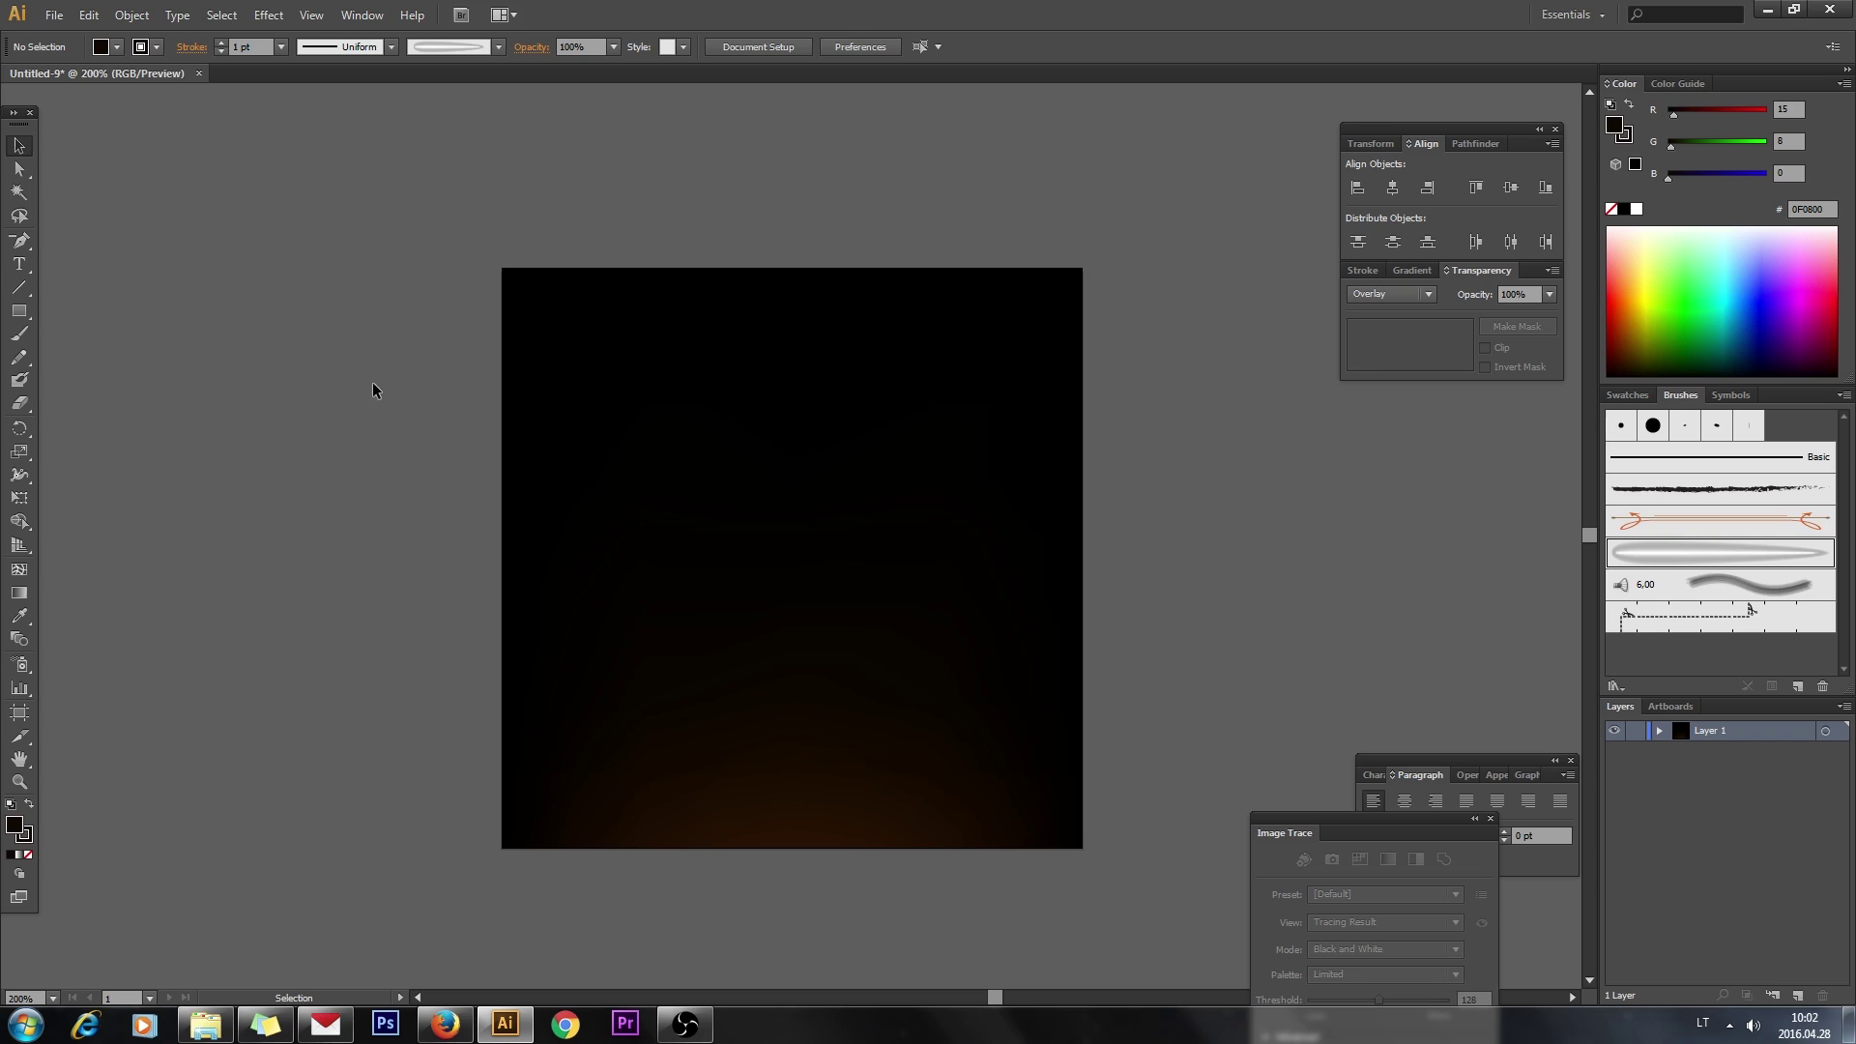
pyautogui.click(20, 336)
pyautogui.scroll(-4, 897, 850)
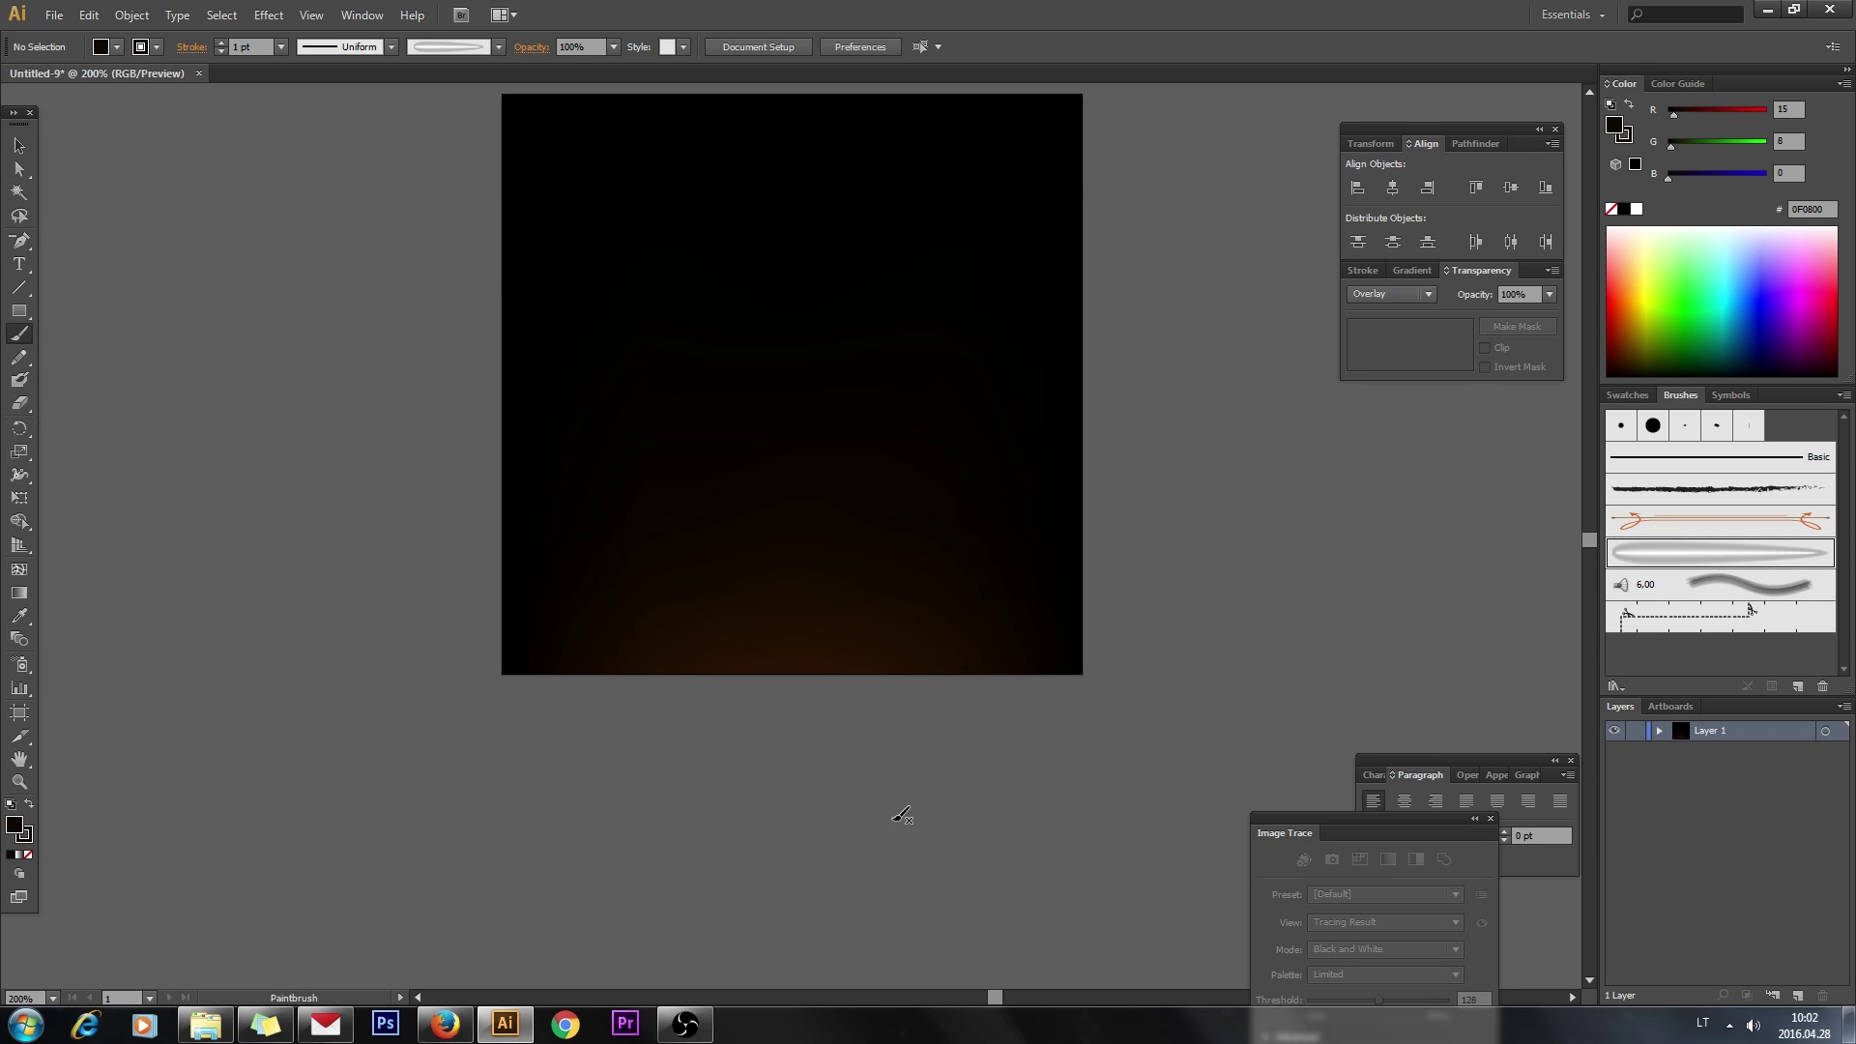
pyautogui.scroll(1, 948, 744)
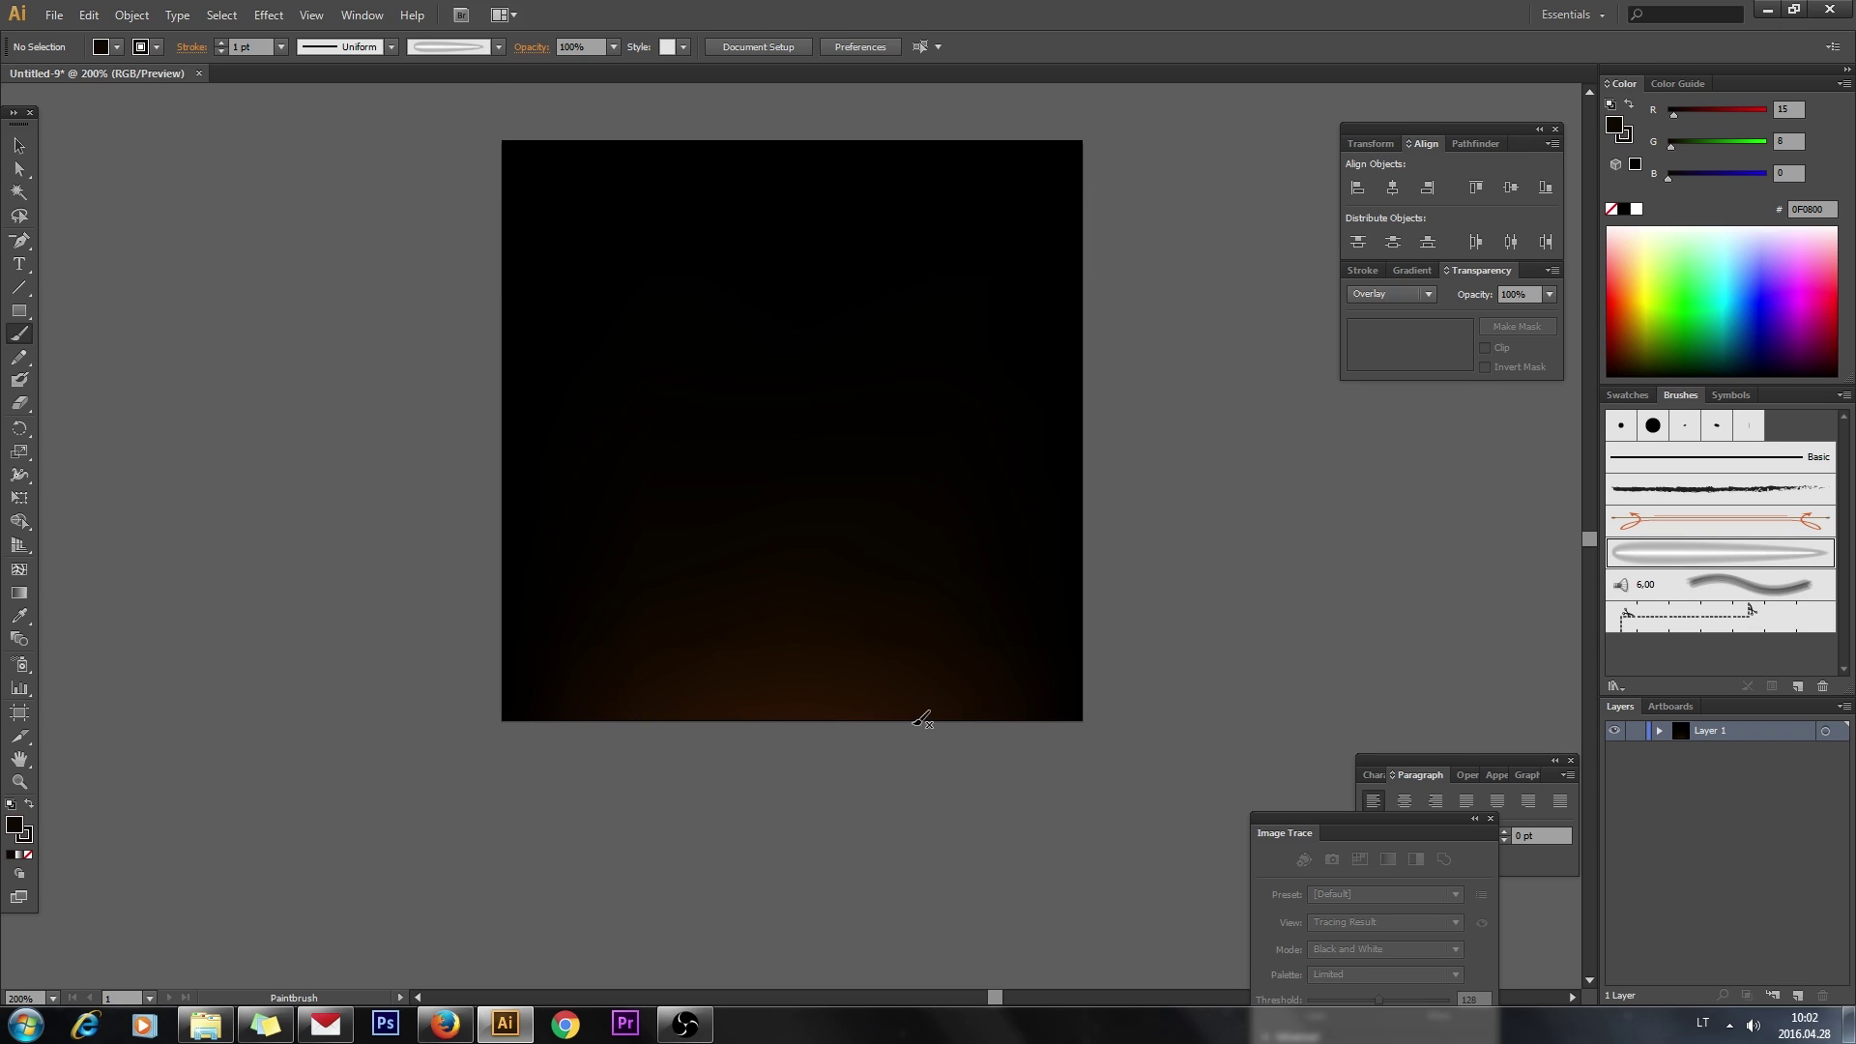
# Paint a first batch of upward flame streaks from the square's bottom edge with the light-streak brush
pyautogui.moveTo(916, 717); pyautogui.dragTo(939, 430)
pyautogui.moveTo(859, 735)
pyautogui.mouseDown()
pyautogui.moveTo(797, 583)
pyautogui.moveTo(771, 295)
pyautogui.mouseUp()
pyautogui.moveTo(774, 729); pyautogui.dragTo(846, 419)
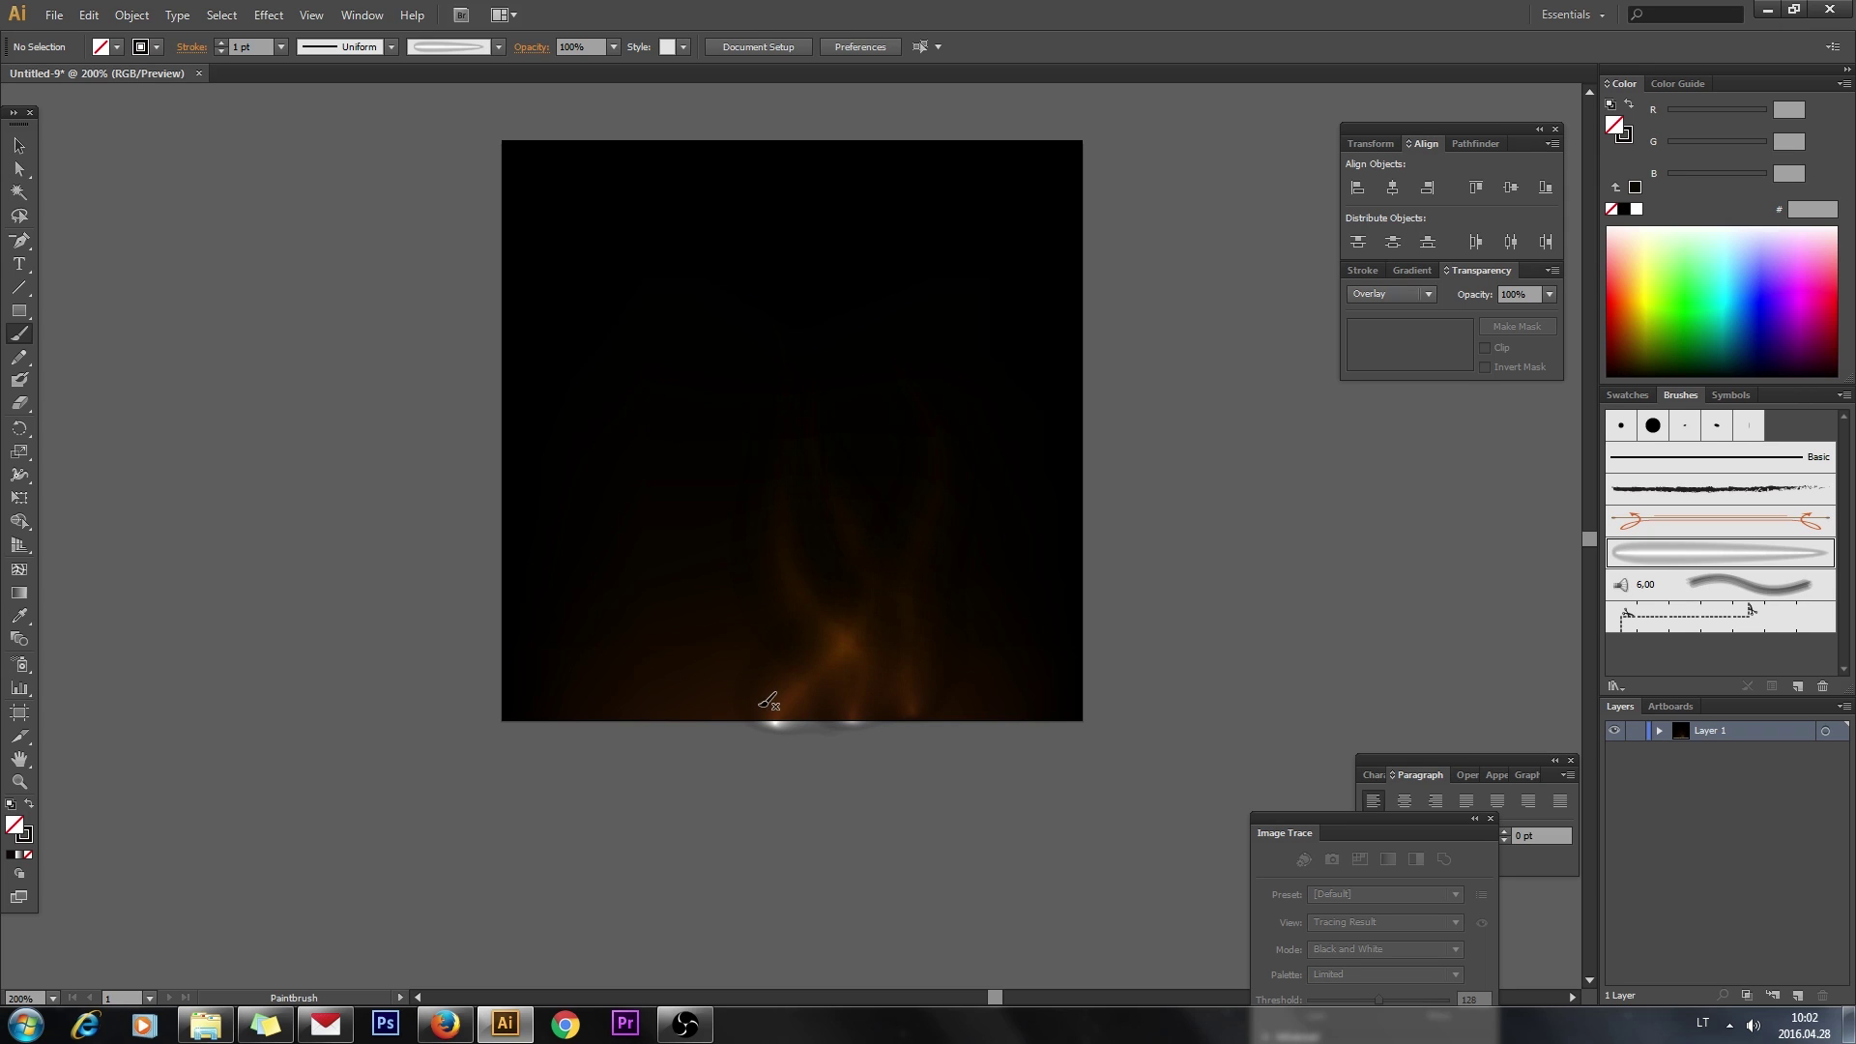
pyautogui.moveTo(766, 738); pyautogui.dragTo(634, 624)
pyautogui.moveTo(688, 332); pyautogui.dragTo(826, 621)
pyautogui.moveTo(811, 744); pyautogui.dragTo(827, 556)
pyautogui.moveTo(889, 742)
pyautogui.mouseDown()
pyautogui.moveTo(929, 624)
pyautogui.moveTo(884, 290)
pyautogui.mouseUp()
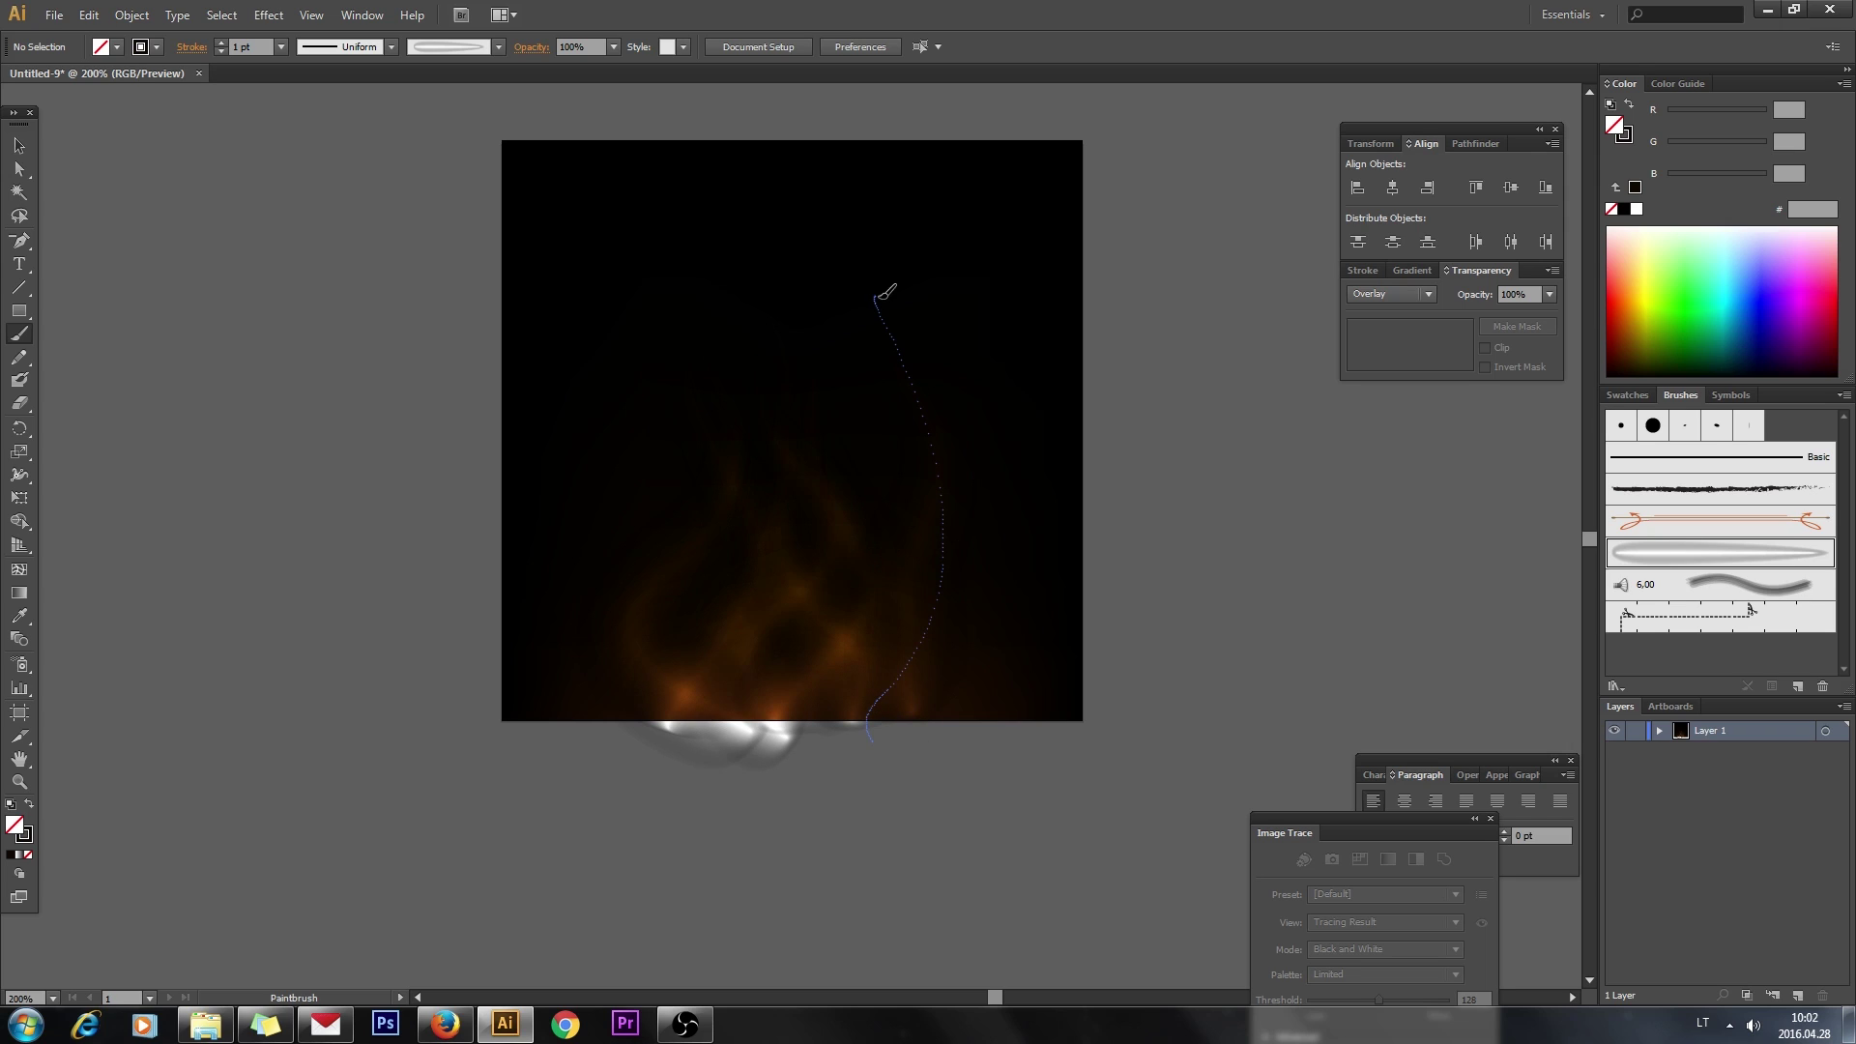
pyautogui.moveTo(866, 476); pyautogui.dragTo(829, 718)
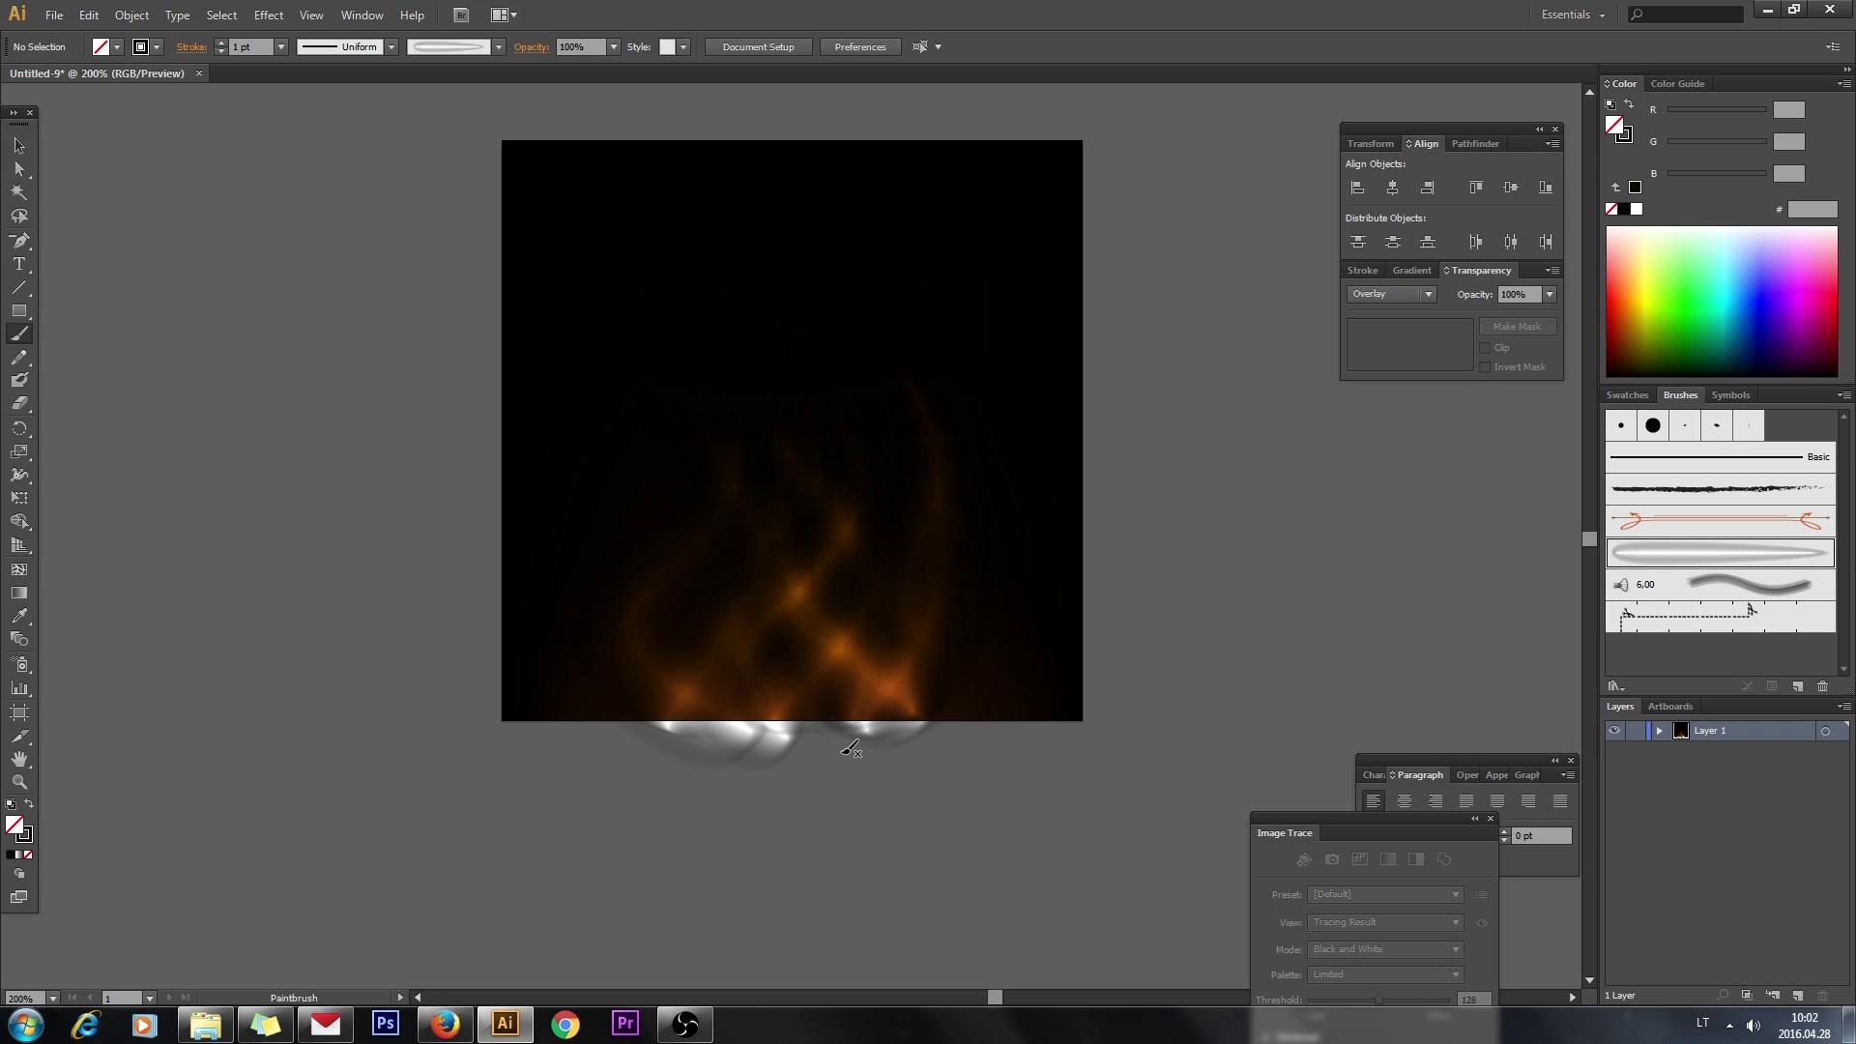
pyautogui.moveTo(860, 452); pyautogui.dragTo(868, 348)
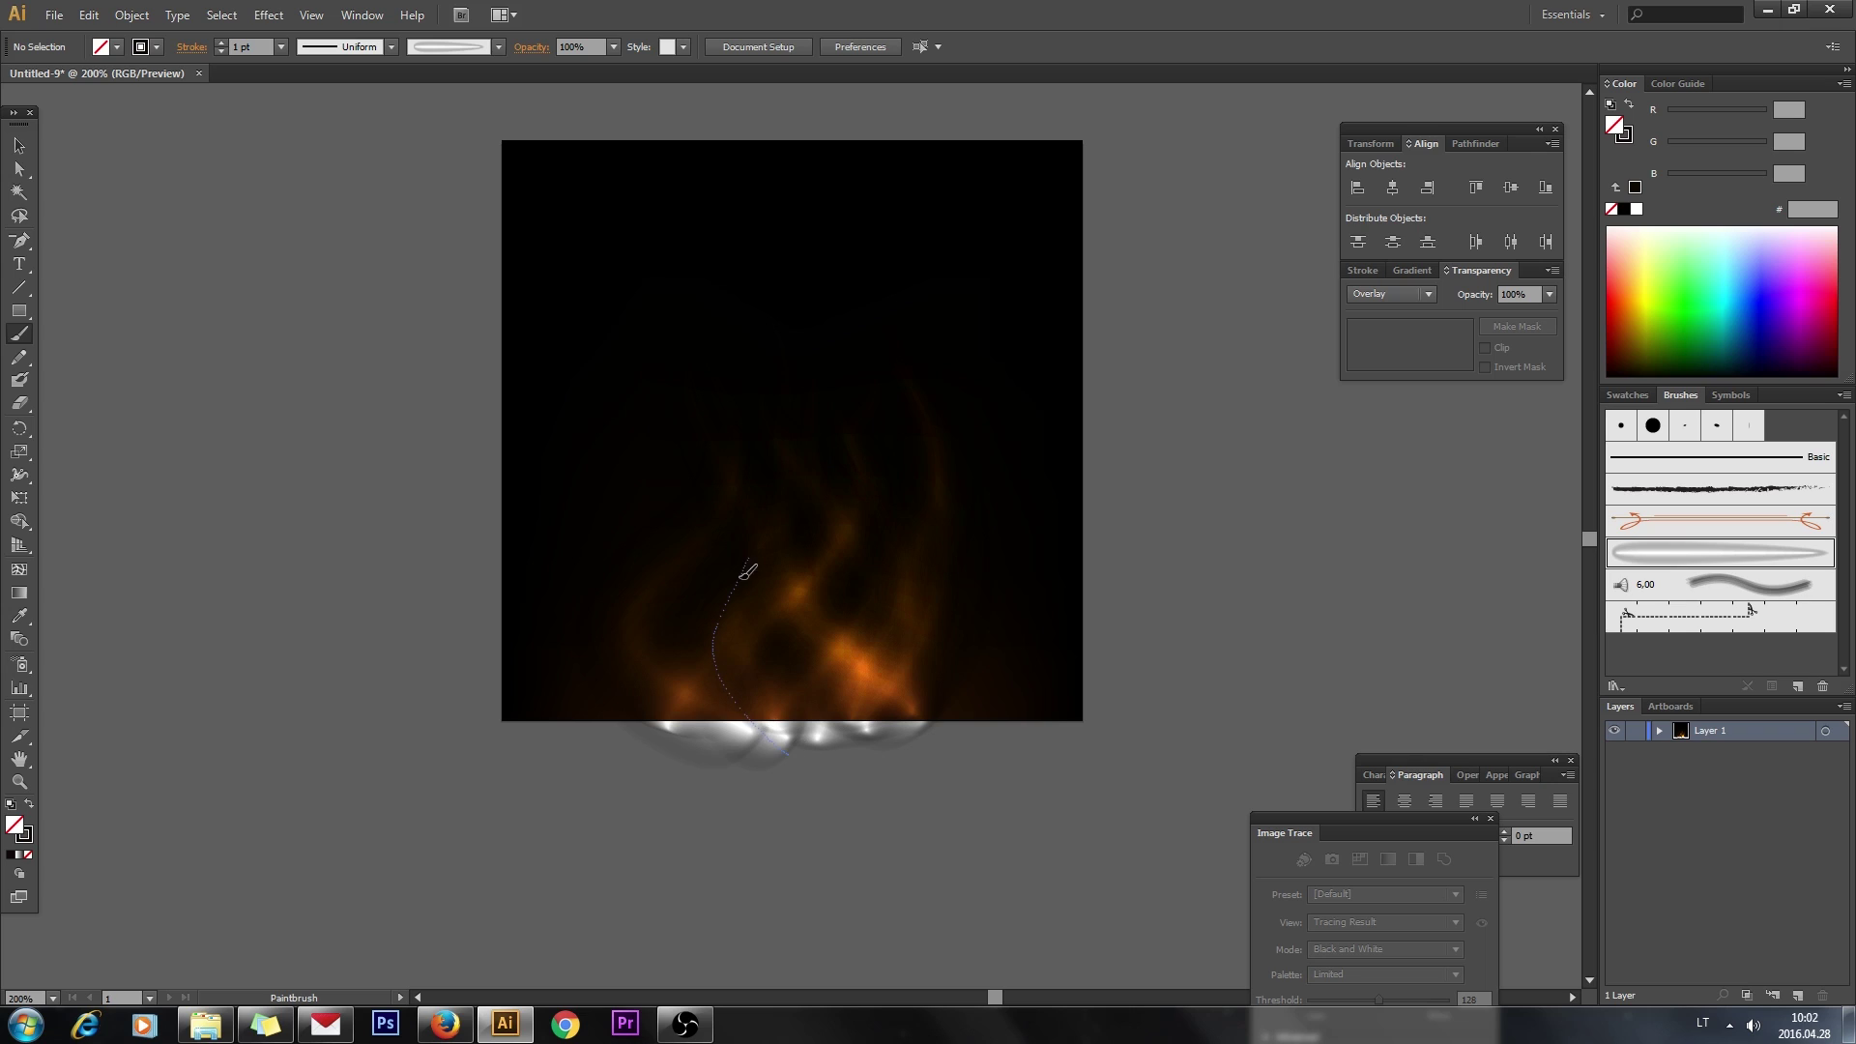
pyautogui.moveTo(727, 372)
pyautogui.mouseDown()
pyautogui.moveTo(725, 706)
pyautogui.moveTo(687, 730)
pyautogui.mouseUp()
pyautogui.moveTo(624, 676); pyautogui.dragTo(682, 352)
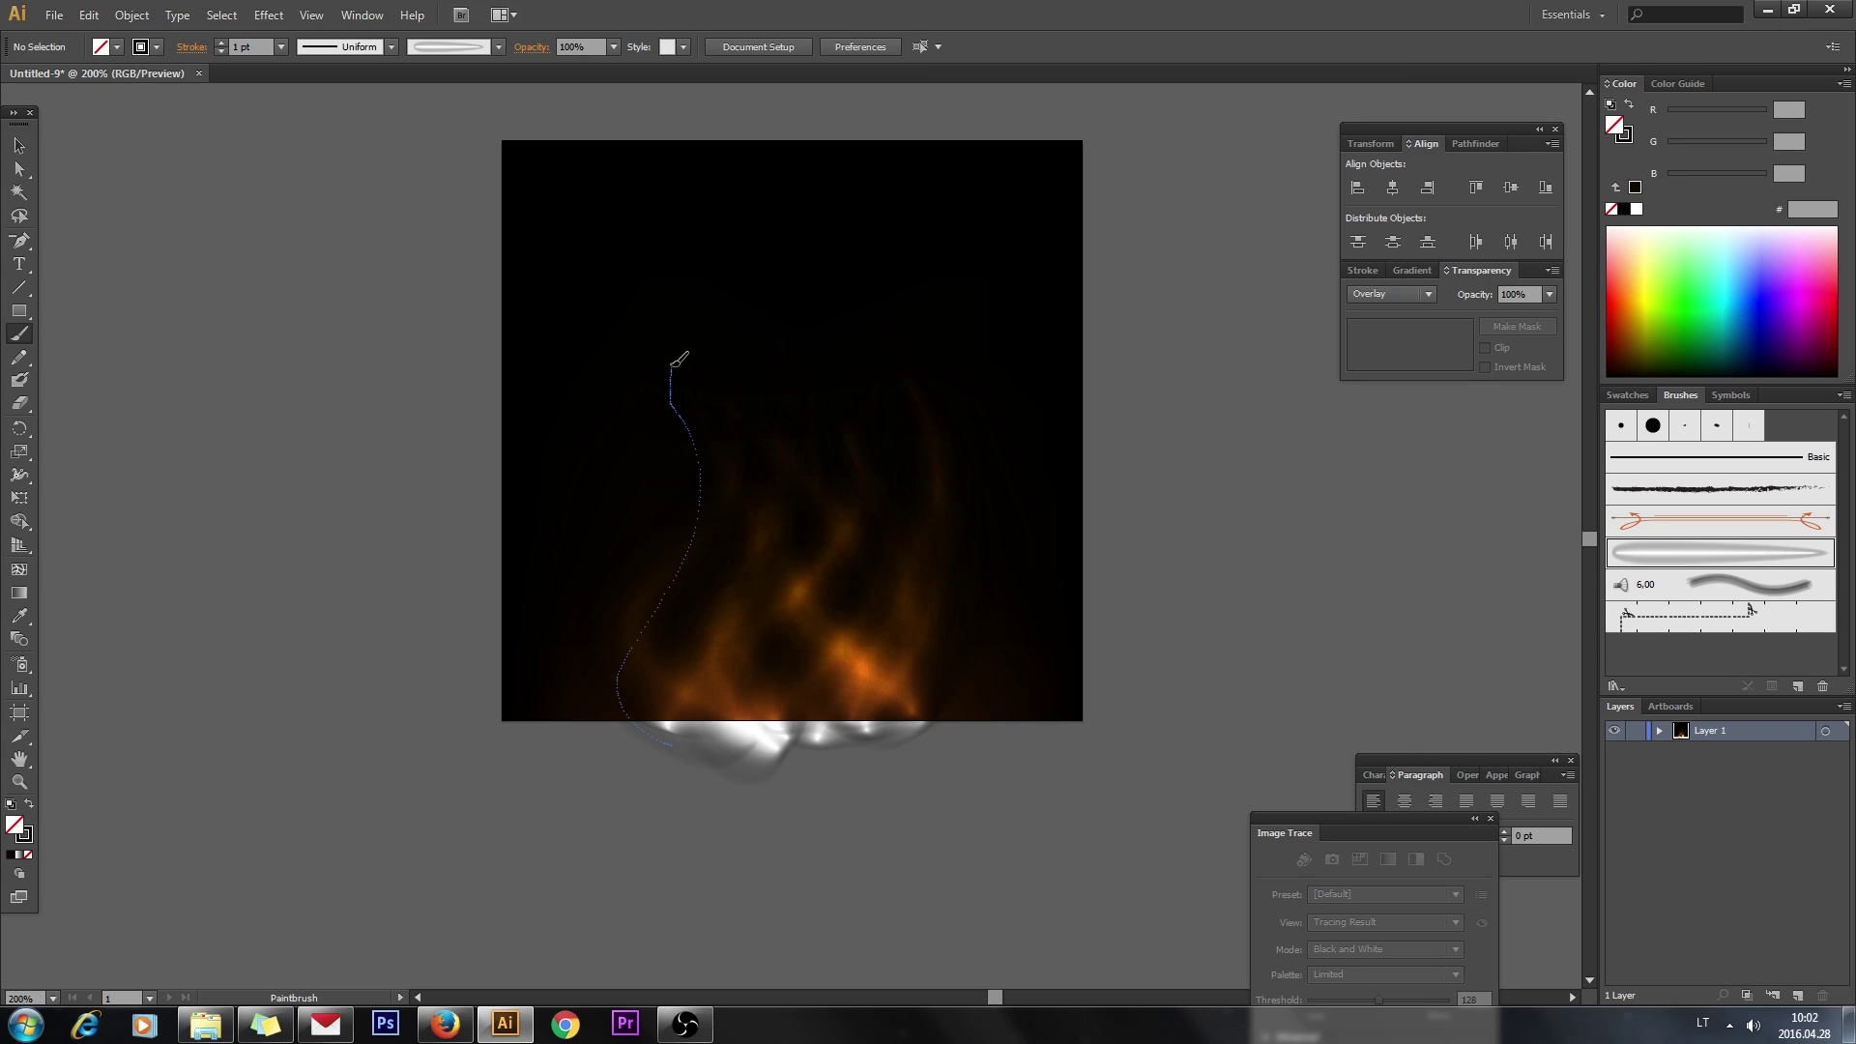
pyautogui.moveTo(771, 735); pyautogui.dragTo(644, 334)
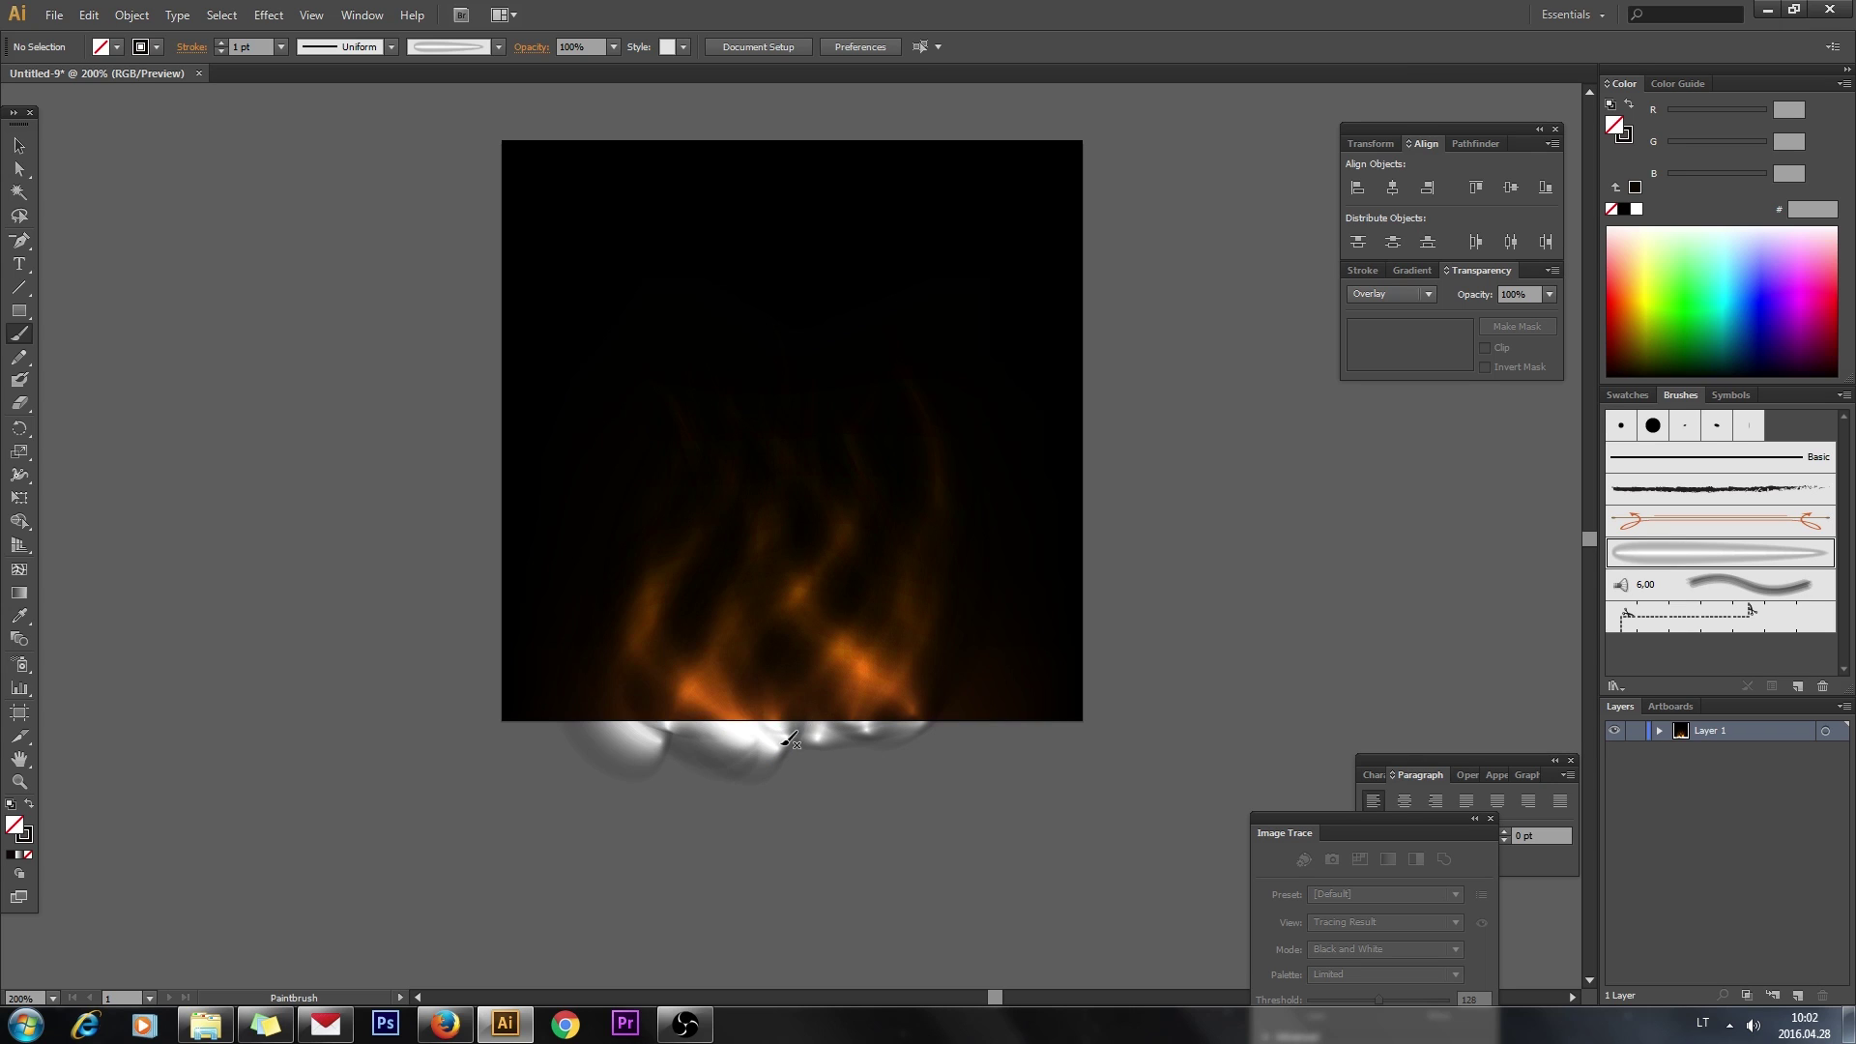
pyautogui.moveTo(752, 739); pyautogui.dragTo(814, 292)
pyautogui.moveTo(852, 431); pyautogui.dragTo(788, 290)
# Add more tall streaks on the left, centre and right to build bright orange flames
pyautogui.moveTo(745, 653); pyautogui.dragTo(729, 253)
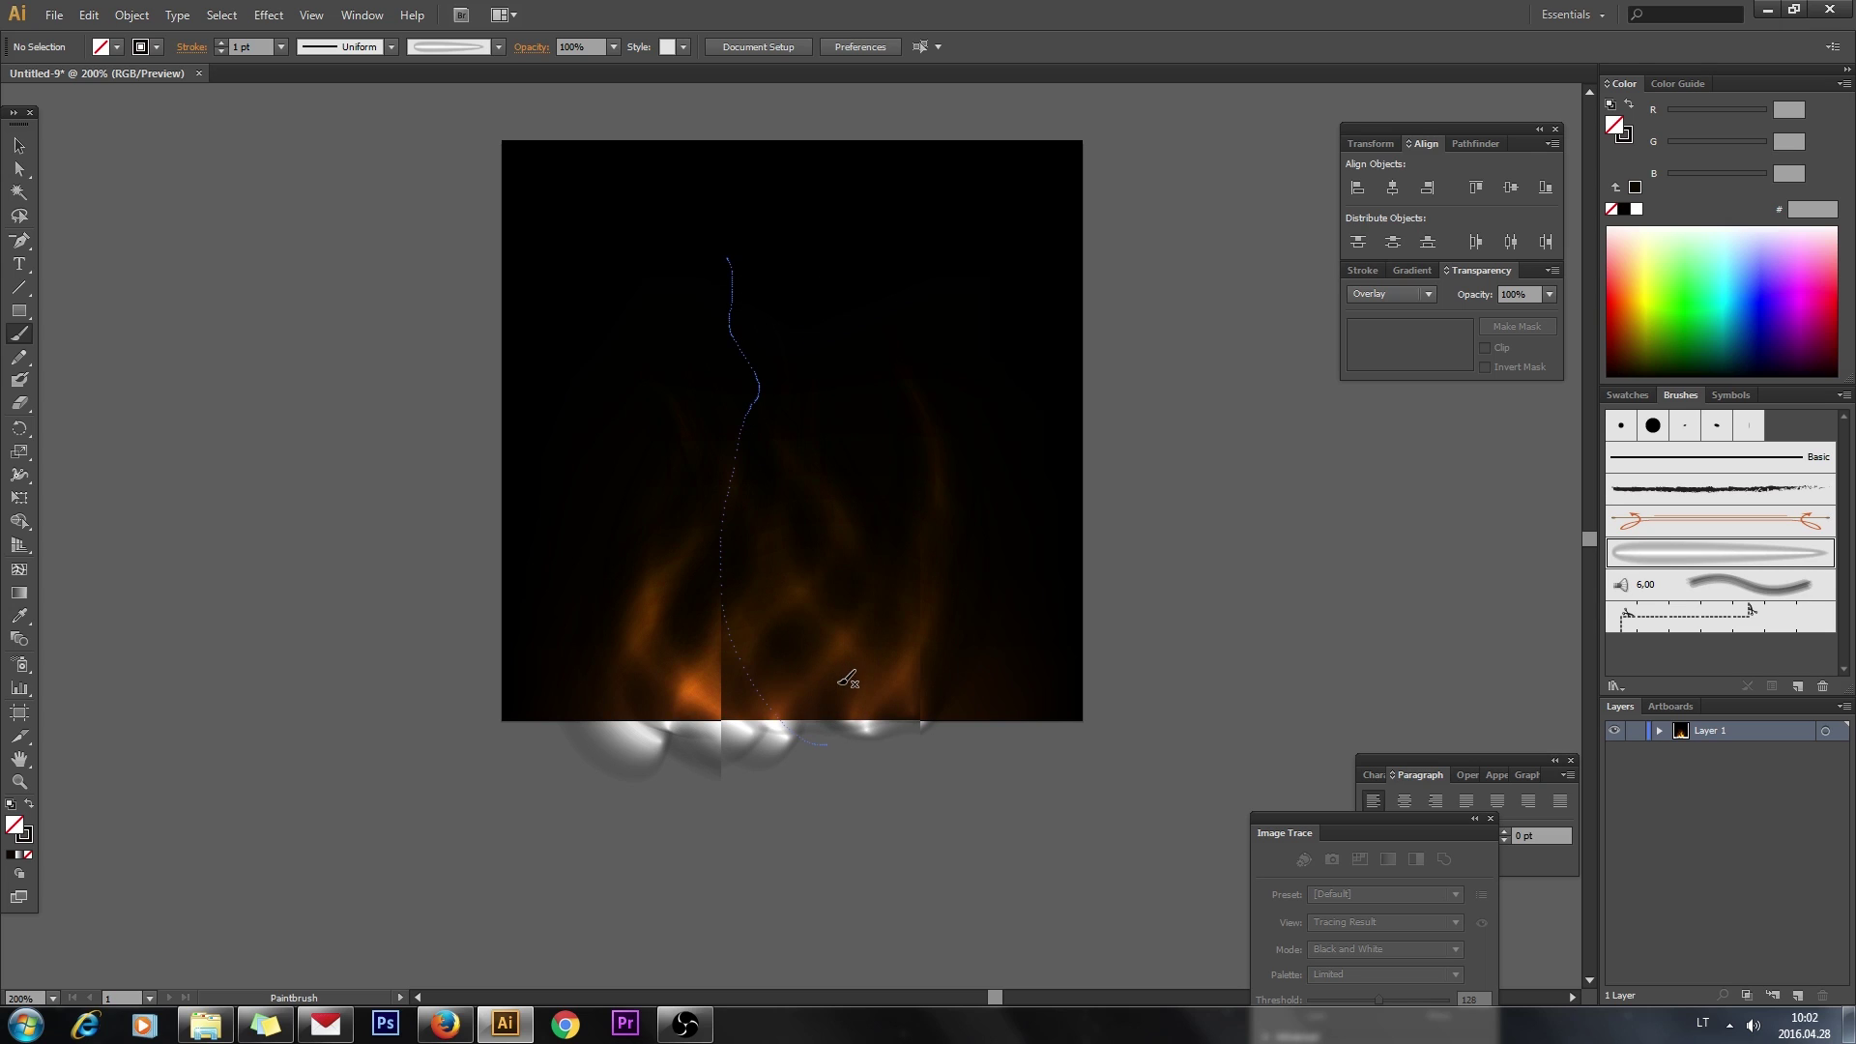
pyautogui.moveTo(820, 715); pyautogui.dragTo(870, 324)
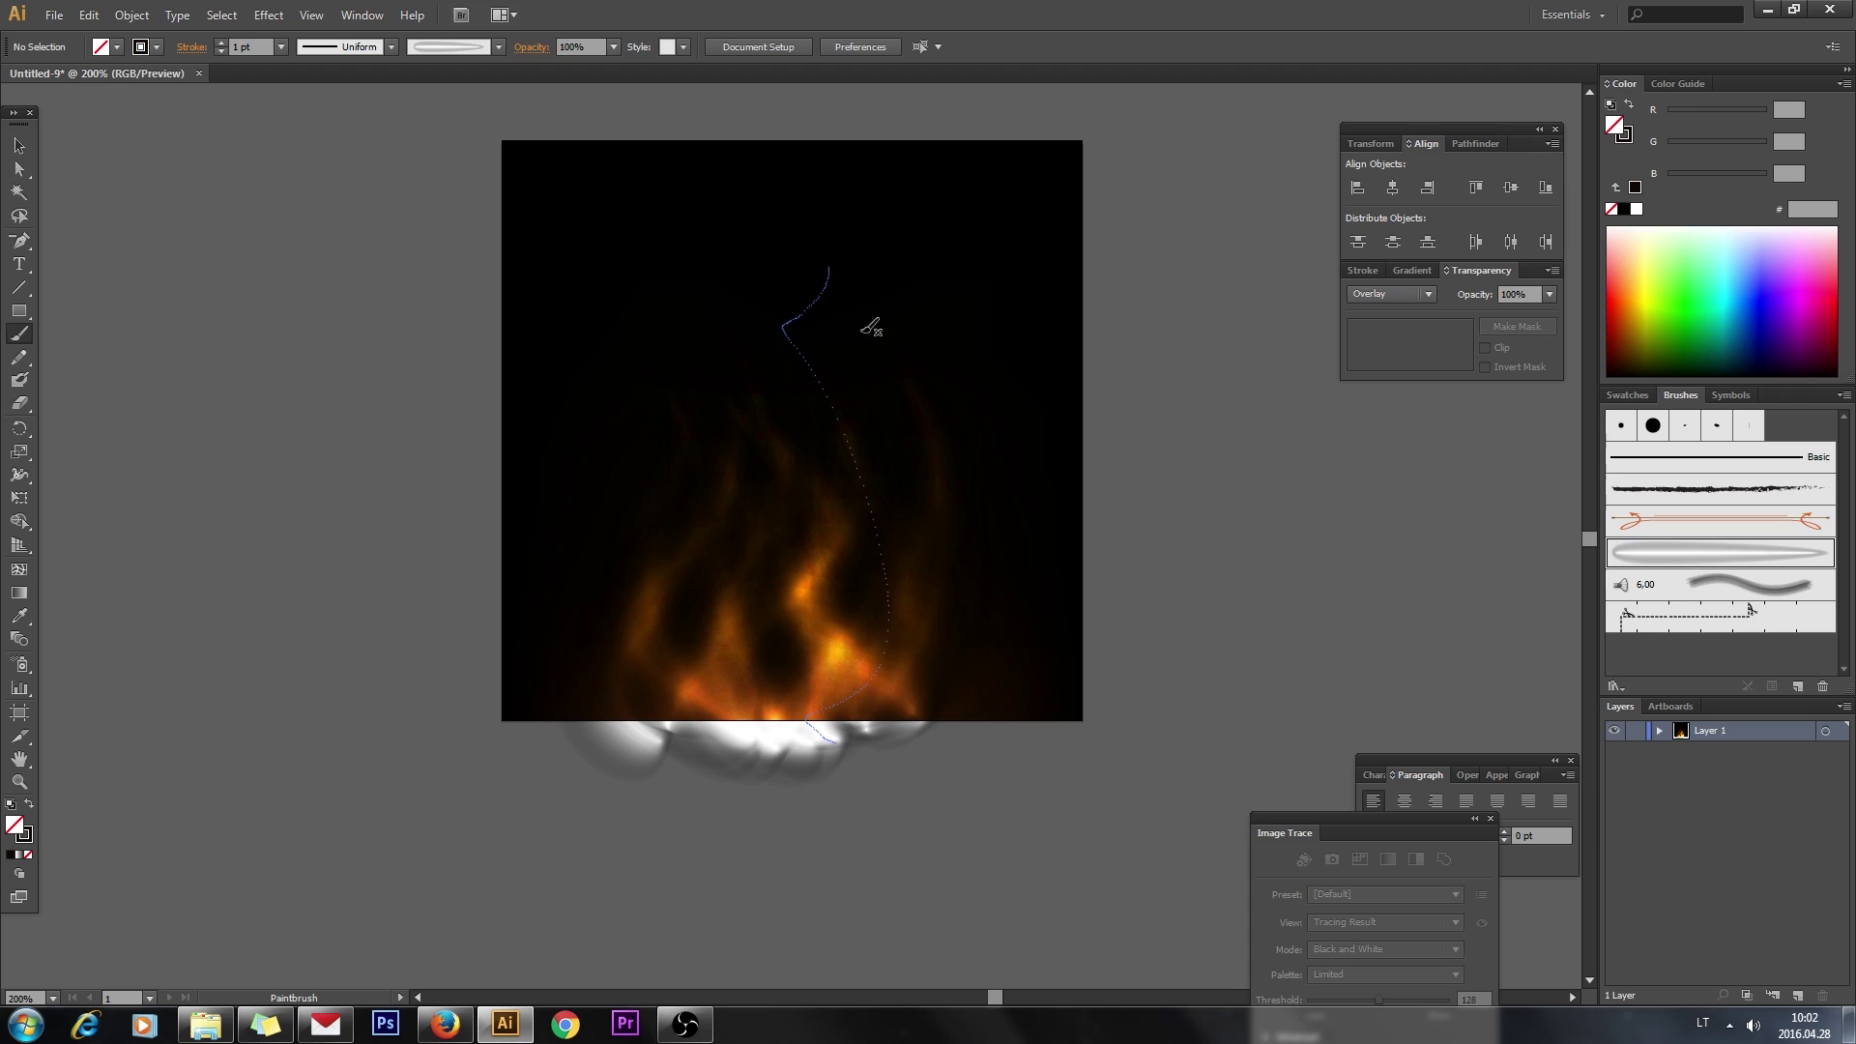
pyautogui.moveTo(807, 742)
pyautogui.mouseDown()
pyautogui.moveTo(779, 650)
pyautogui.moveTo(750, 305)
pyautogui.mouseUp()
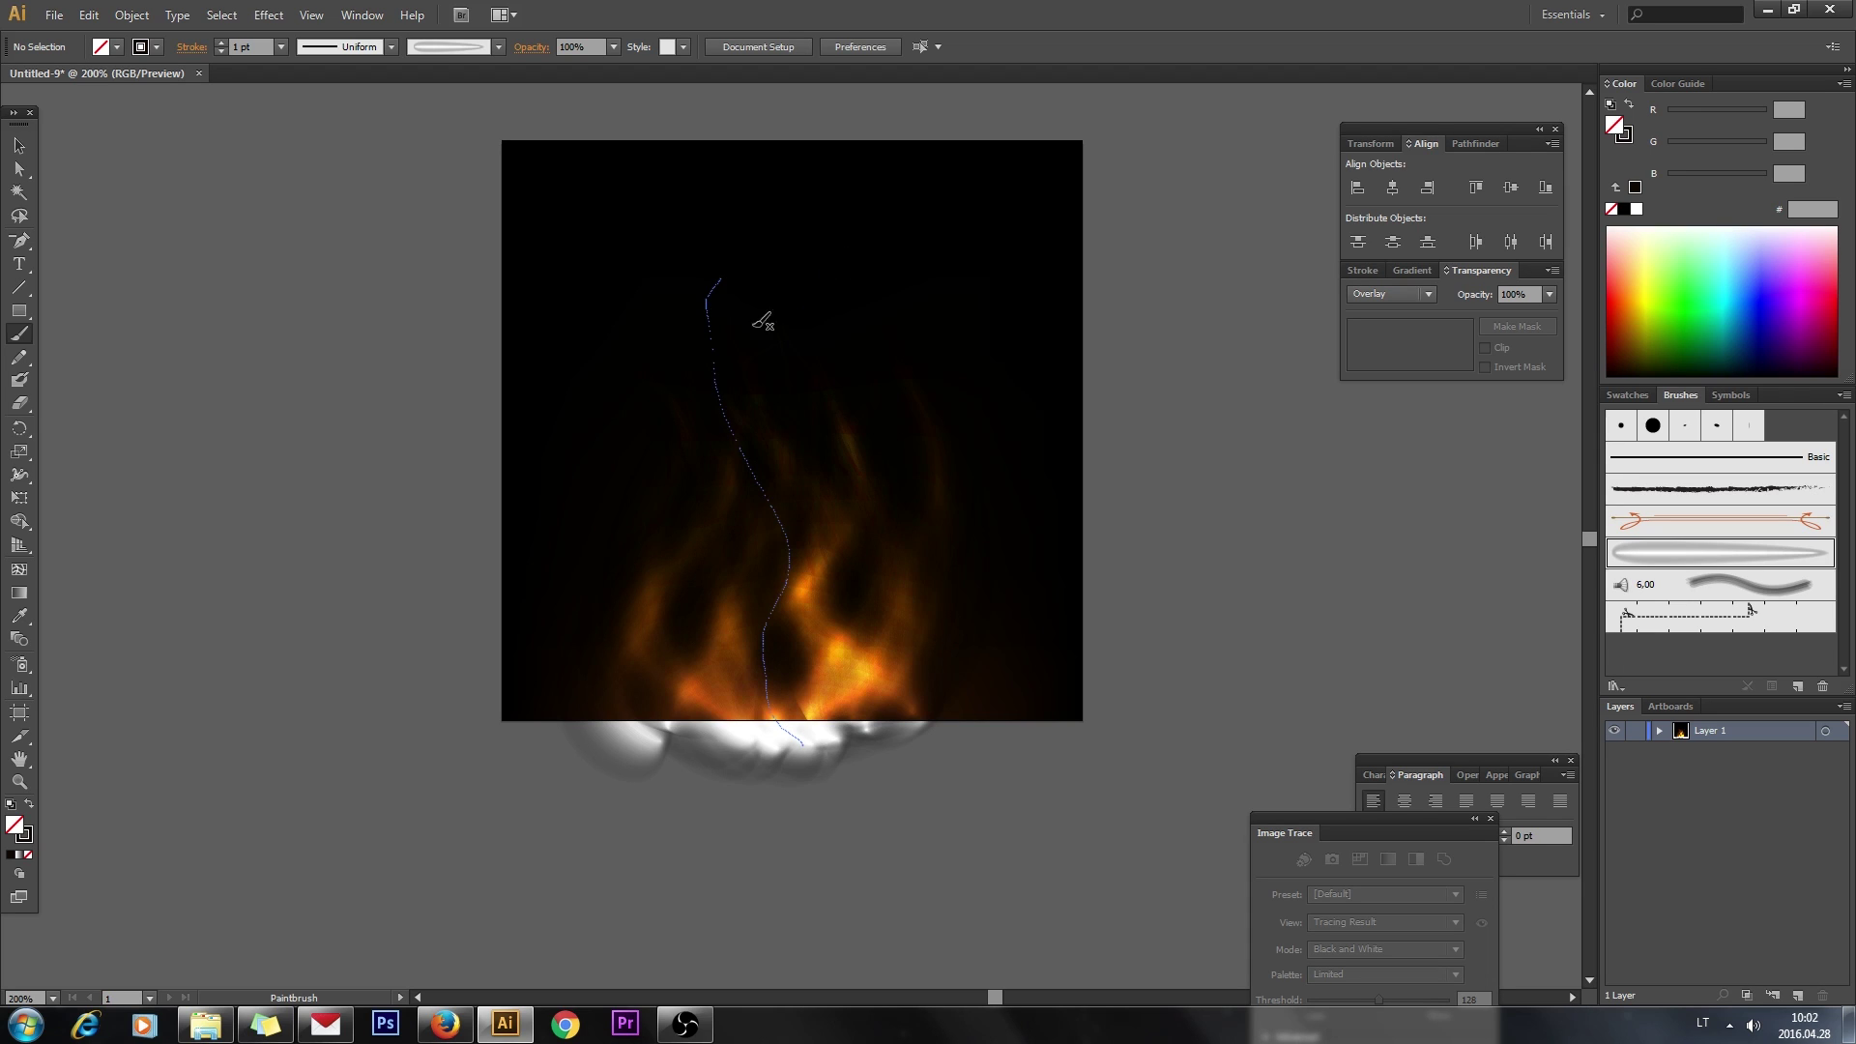
pyautogui.moveTo(689, 735); pyautogui.dragTo(683, 256)
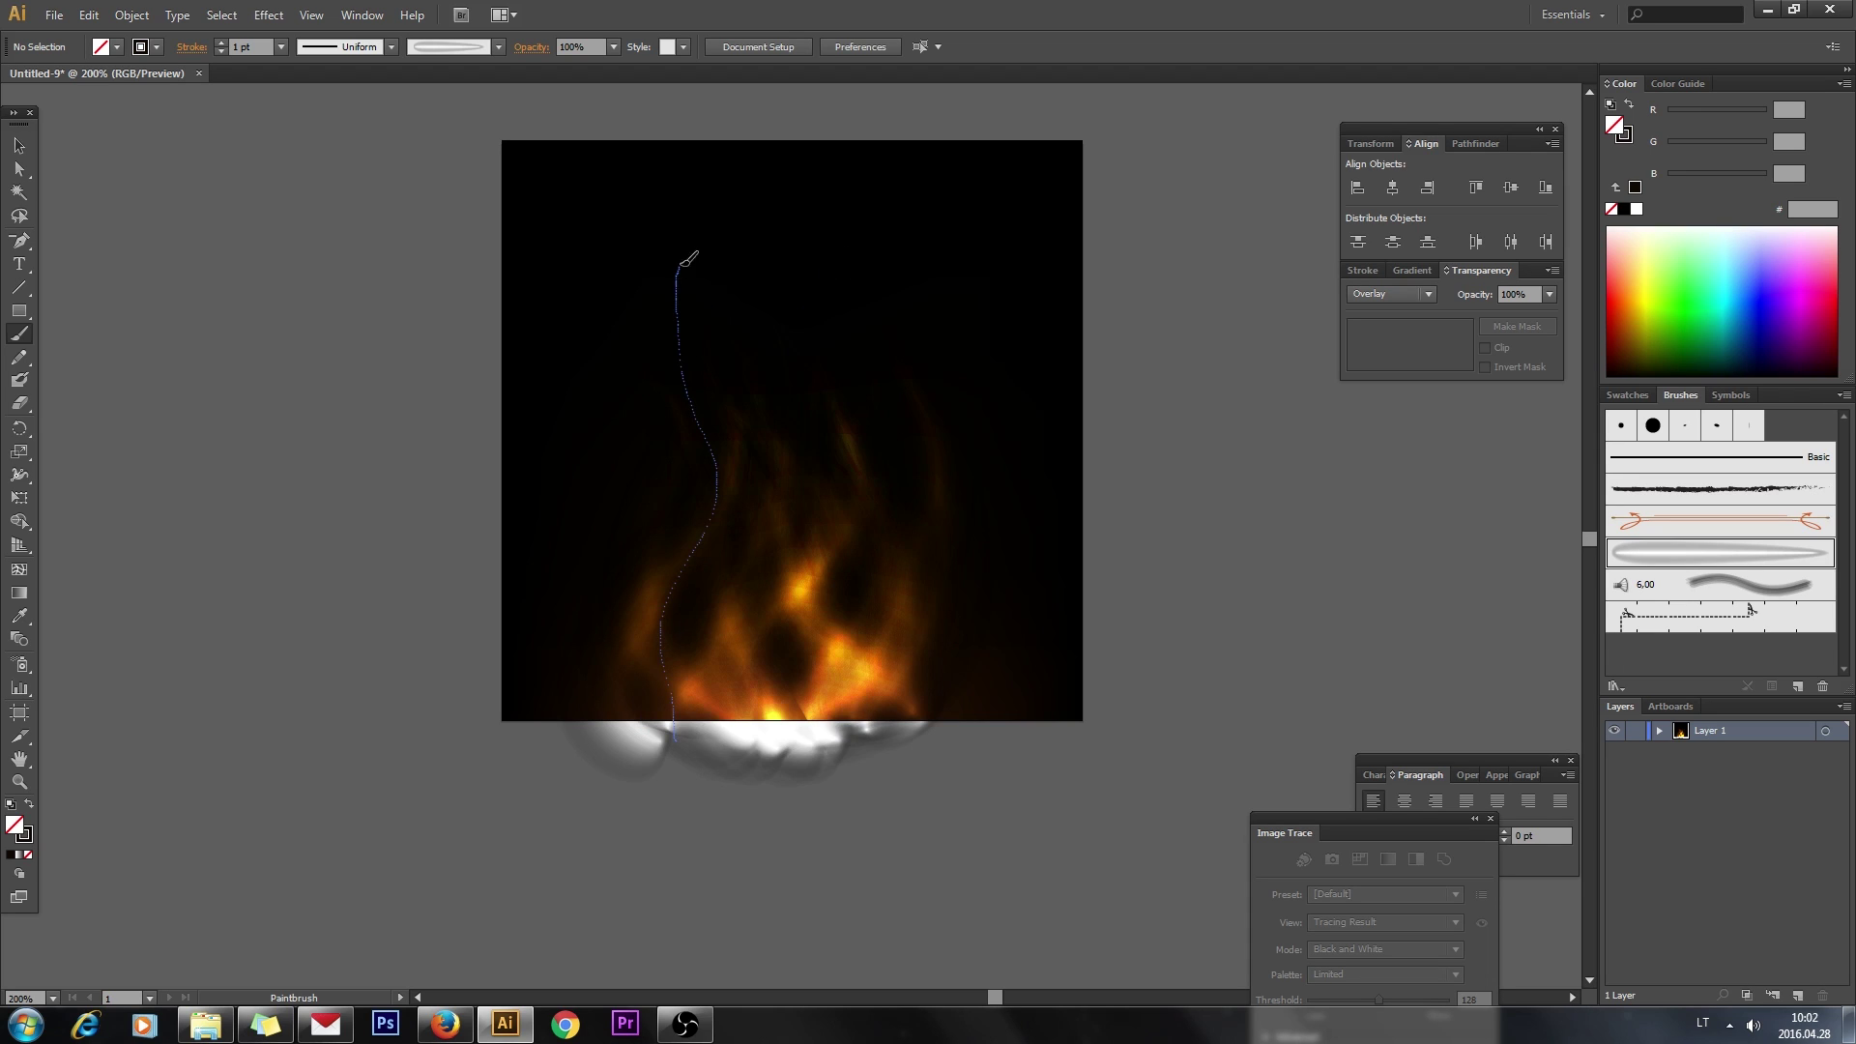
pyautogui.moveTo(787, 415)
pyautogui.mouseDown()
pyautogui.moveTo(788, 745)
pyautogui.moveTo(735, 290)
pyautogui.mouseUp()
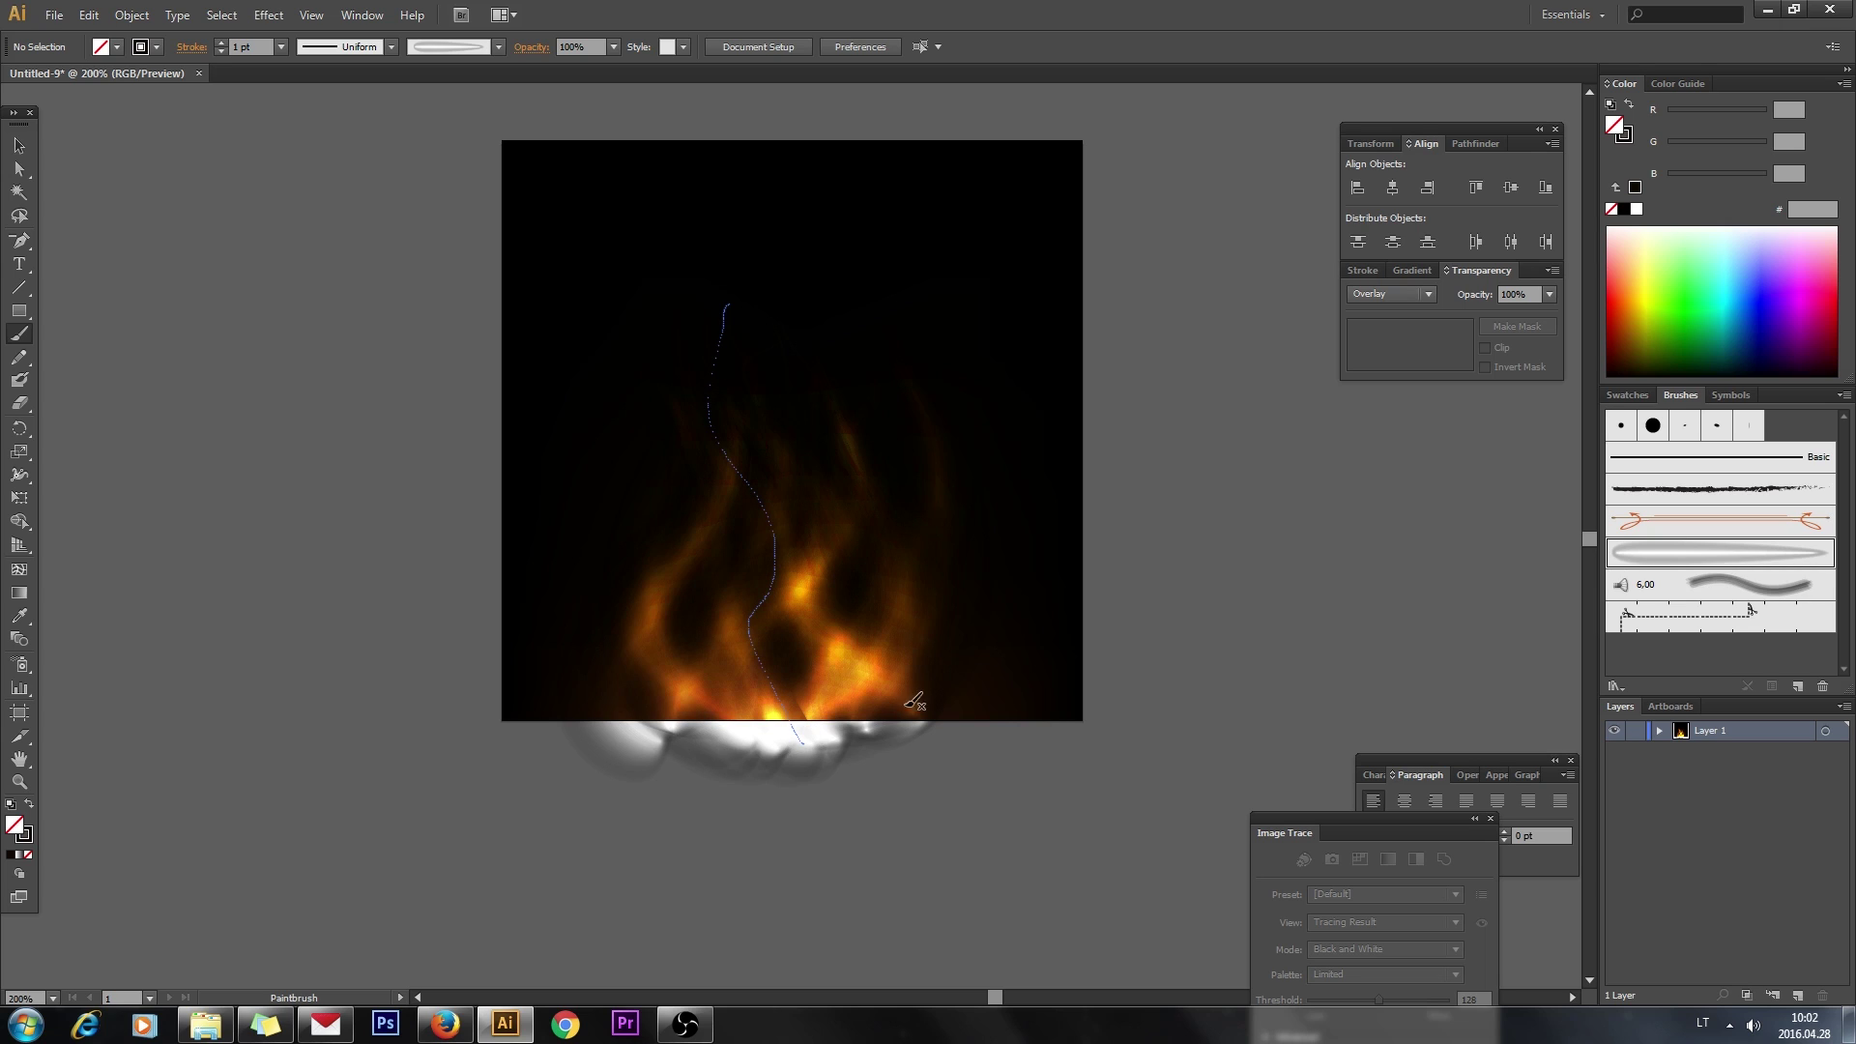
pyautogui.moveTo(976, 734)
pyautogui.mouseDown()
pyautogui.moveTo(998, 650)
pyautogui.moveTo(923, 333)
pyautogui.mouseUp()
pyautogui.moveTo(988, 747); pyautogui.dragTo(959, 426)
pyautogui.moveTo(984, 715); pyautogui.dragTo(1002, 542)
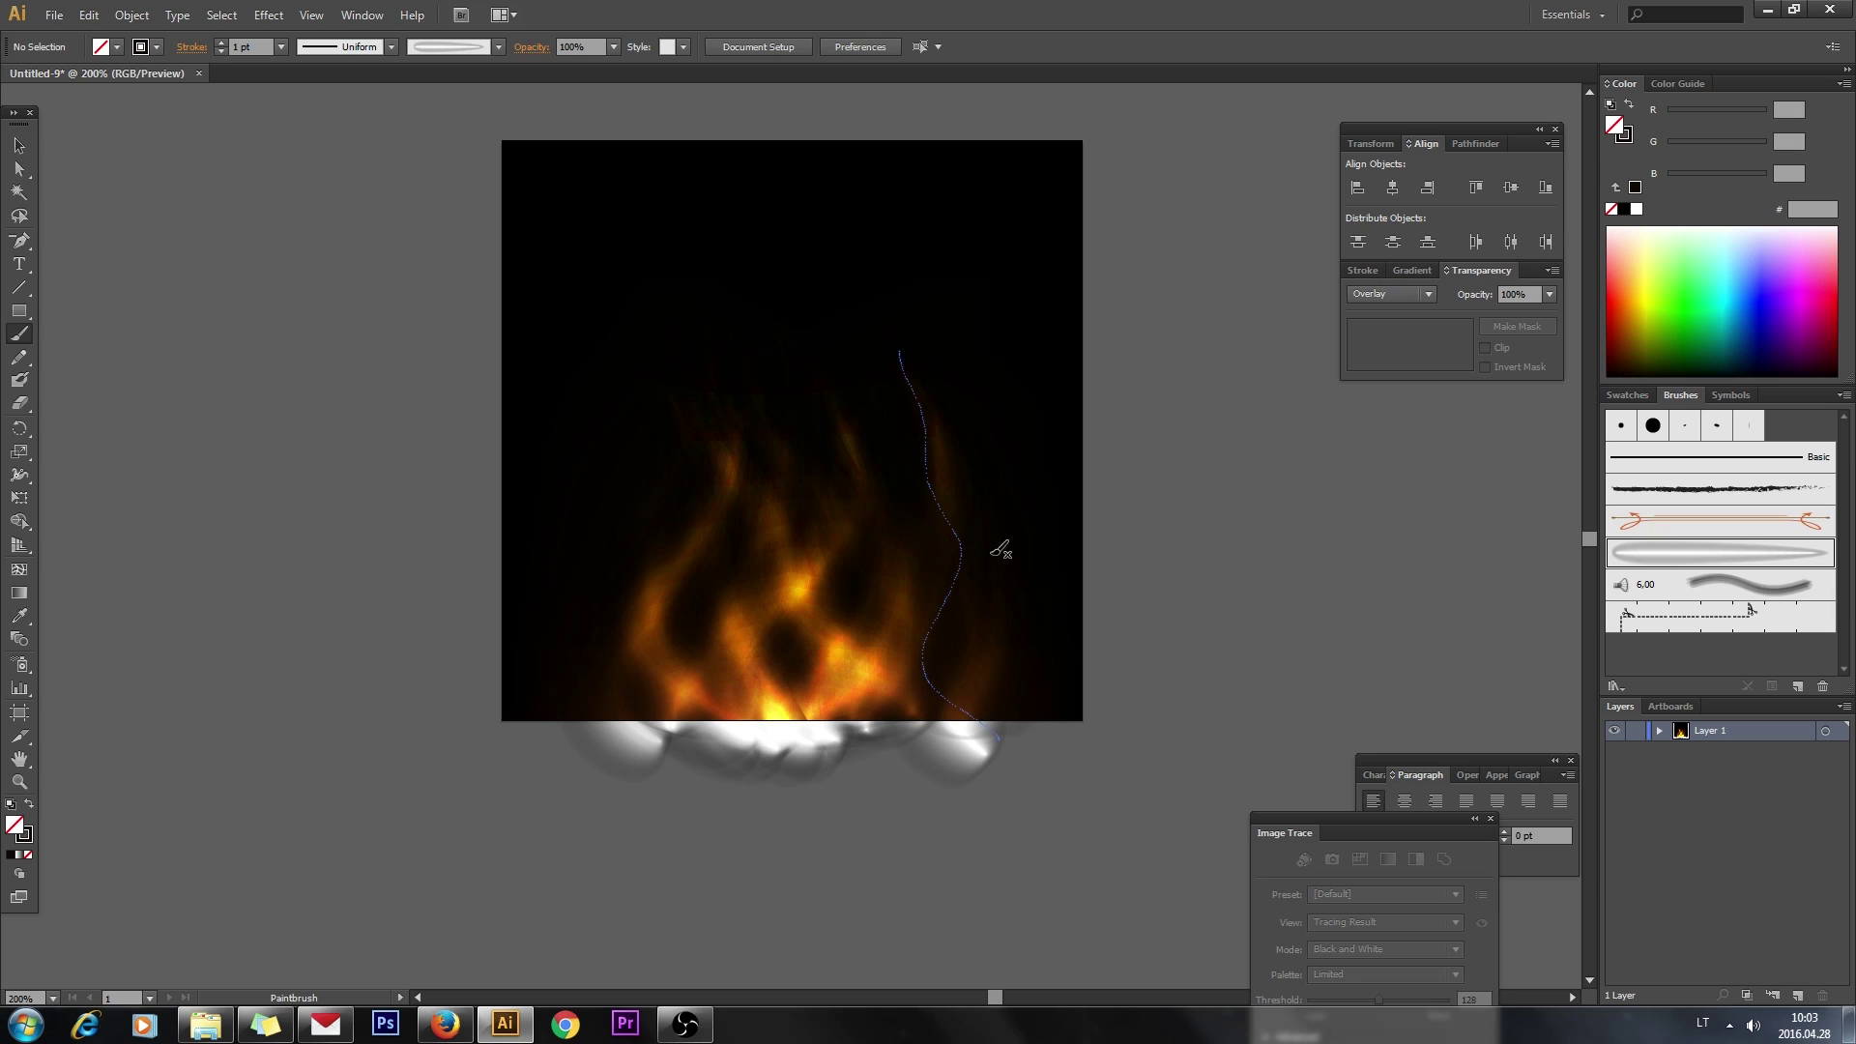
pyautogui.moveTo(1013, 756)
pyautogui.mouseDown()
pyautogui.moveTo(912, 627)
pyautogui.moveTo(925, 331)
pyautogui.mouseUp()
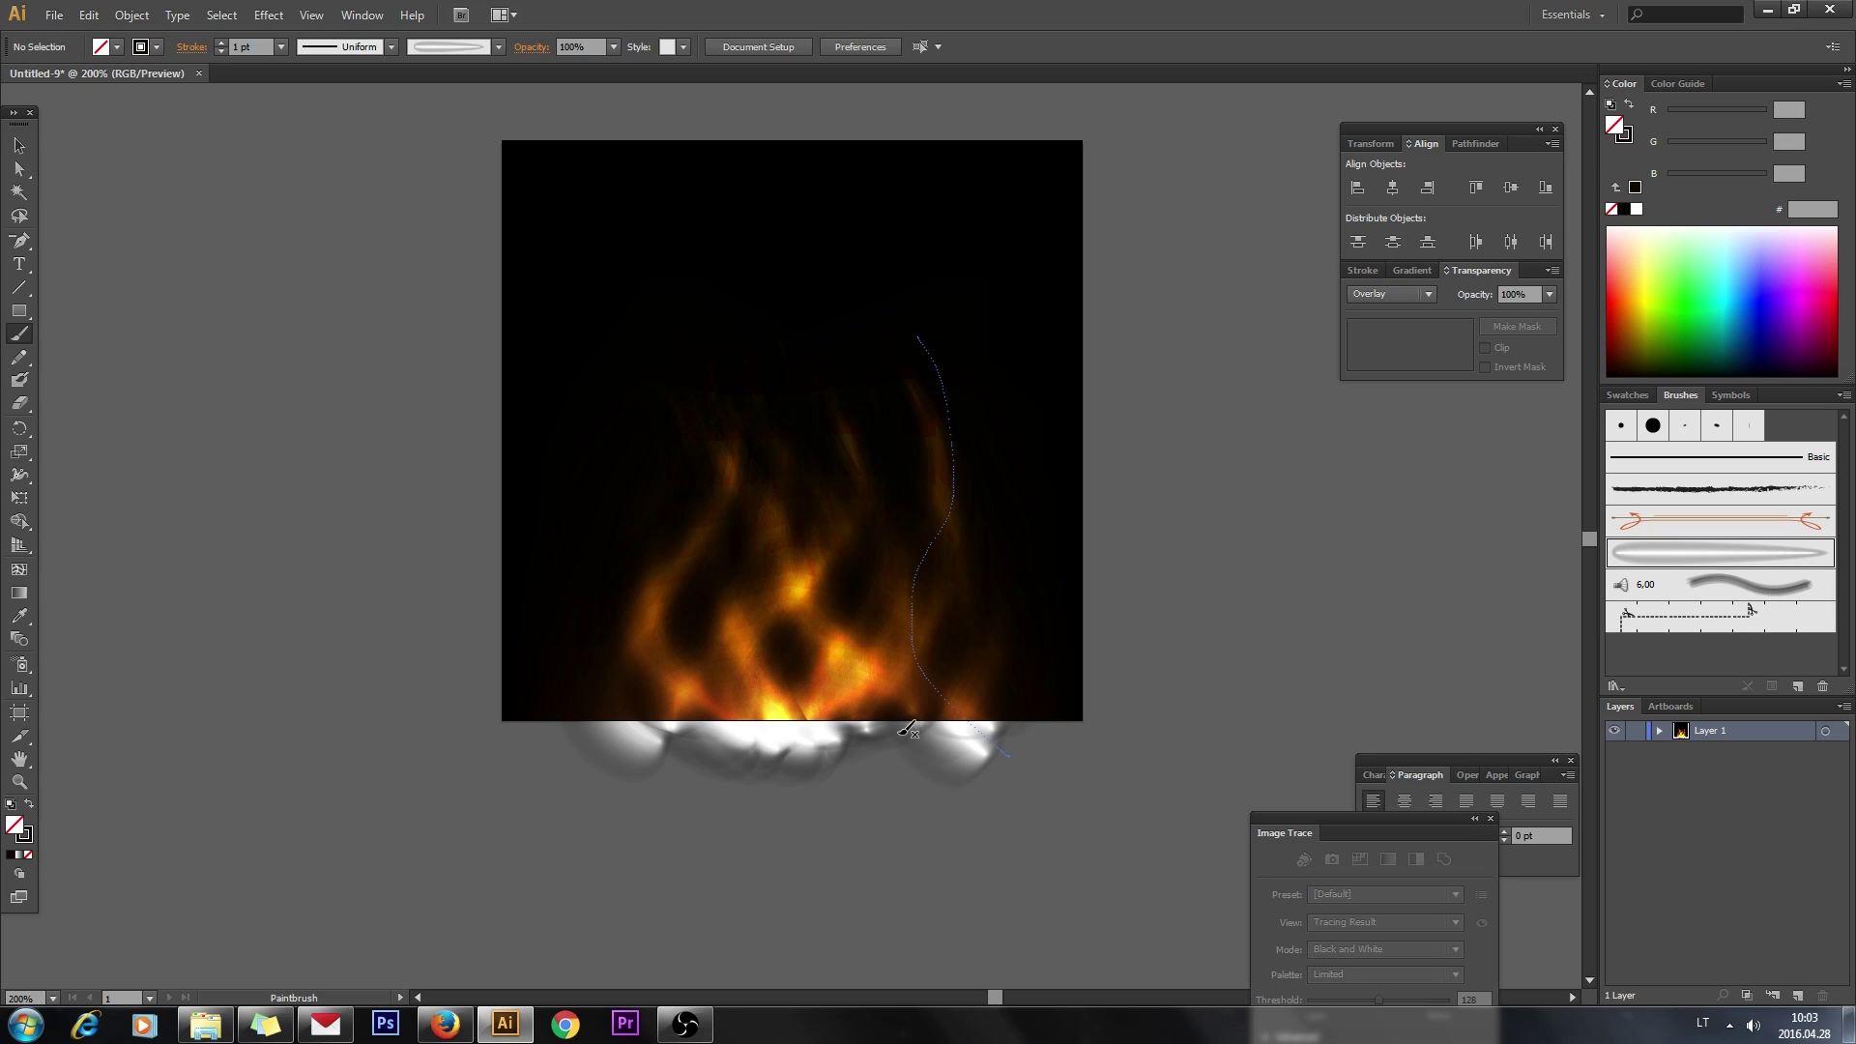
pyautogui.moveTo(689, 500); pyautogui.dragTo(655, 317)
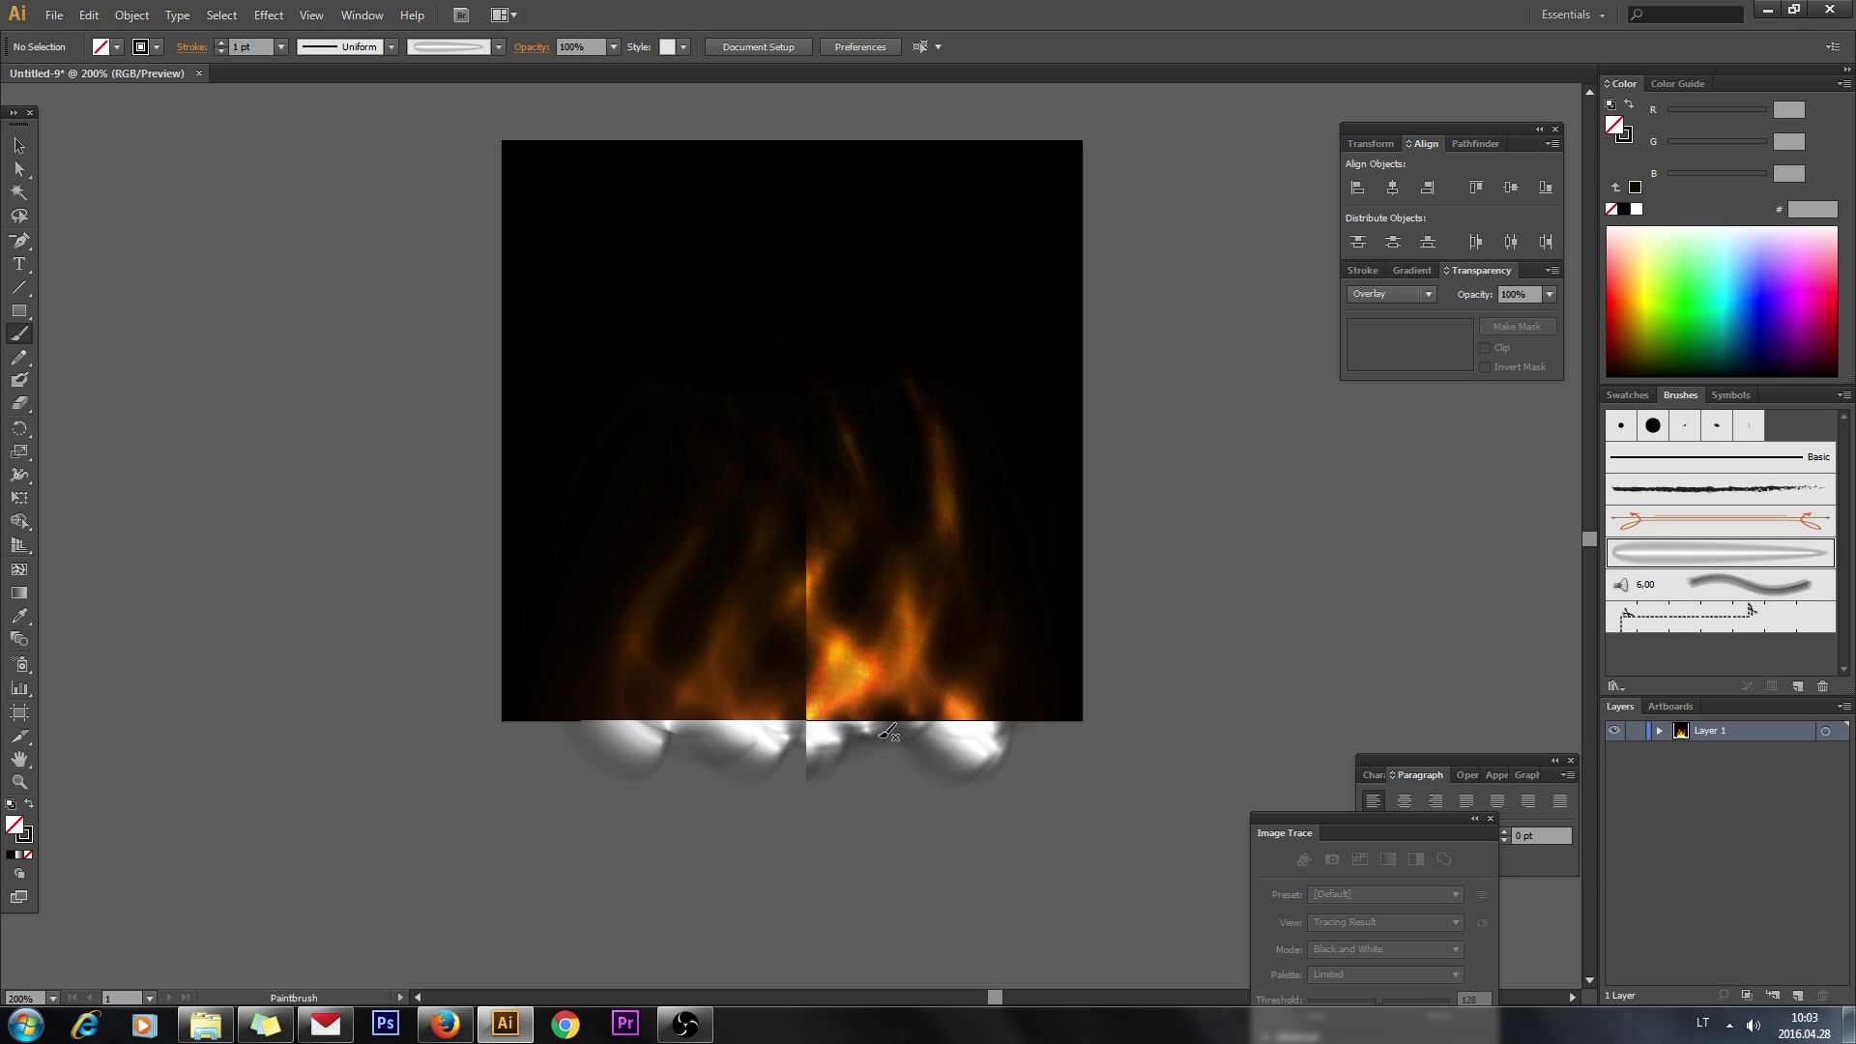
pyautogui.moveTo(867, 740); pyautogui.dragTo(853, 319)
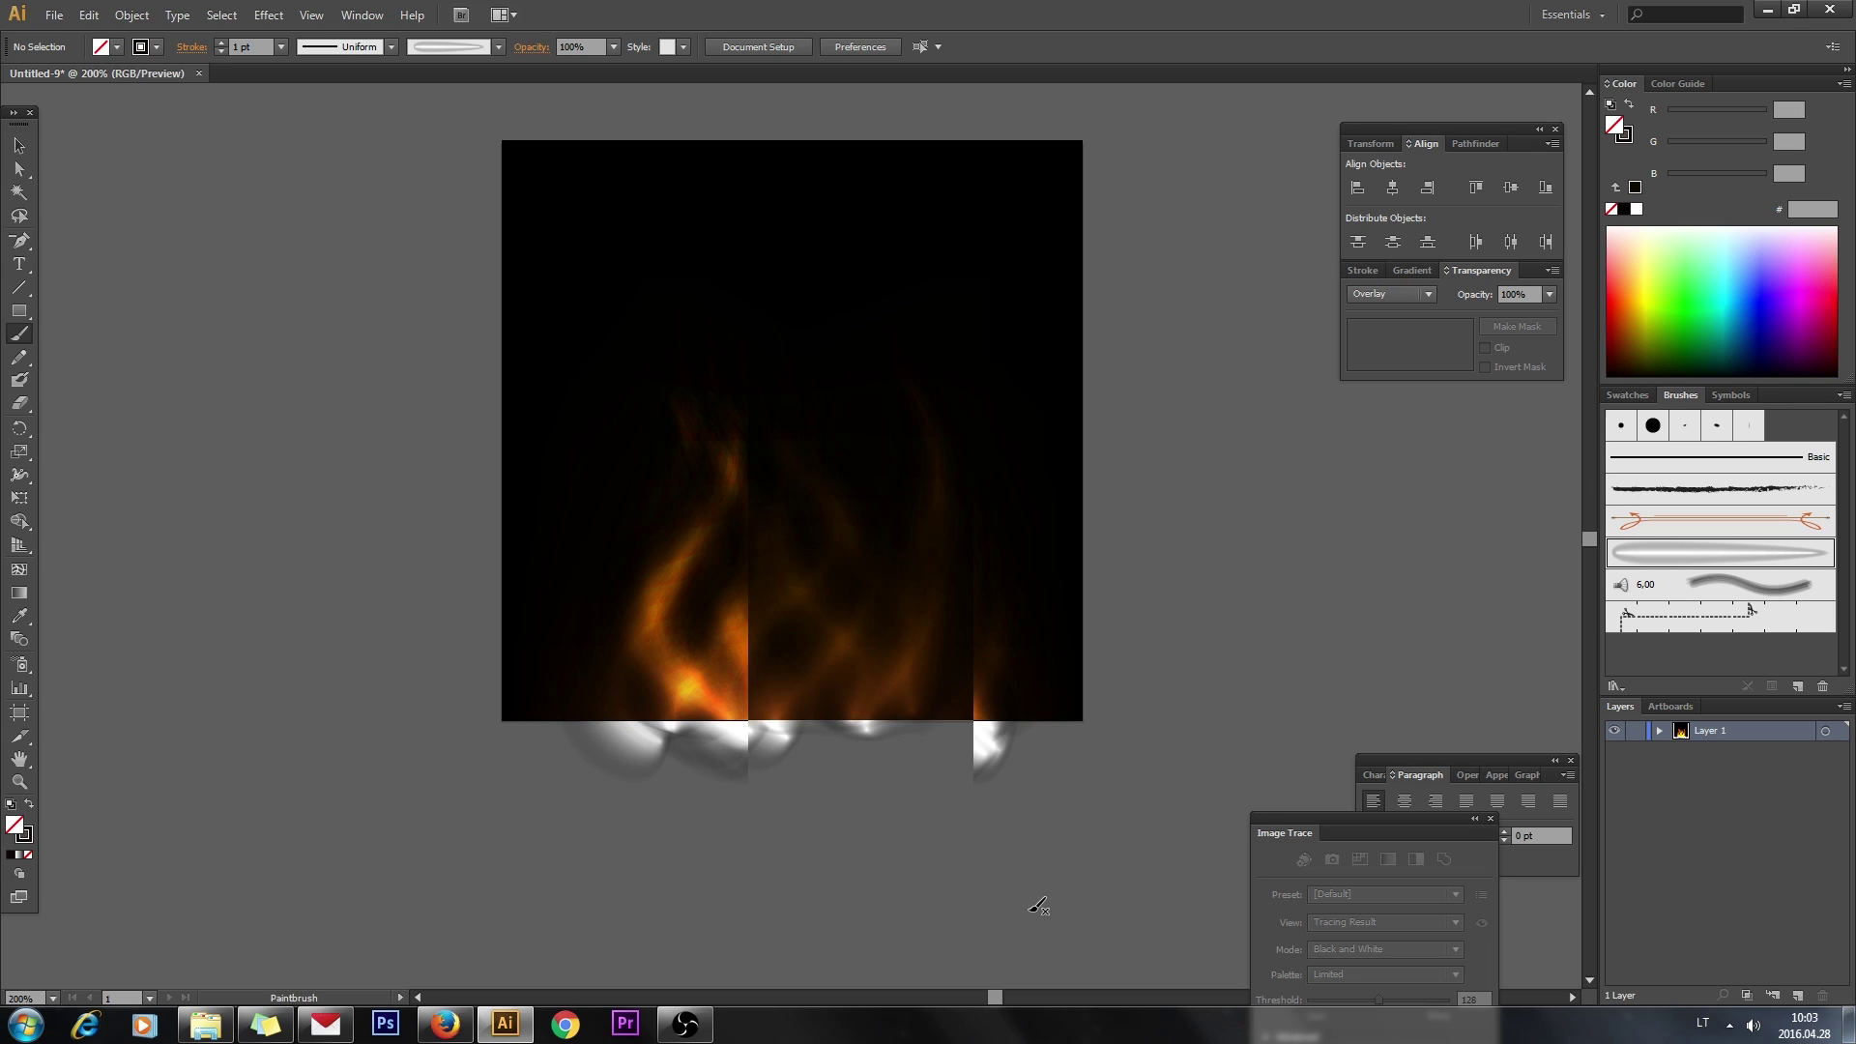
pyautogui.moveTo(805, 744)
pyautogui.mouseDown()
pyautogui.moveTo(713, 577)
pyautogui.moveTo(728, 454)
pyautogui.moveTo(693, 272)
pyautogui.mouseUp()
pyautogui.moveTo(877, 734)
pyautogui.mouseDown()
pyautogui.moveTo(849, 508)
pyautogui.moveTo(796, 402)
pyautogui.moveTo(821, 261)
pyautogui.mouseUp()
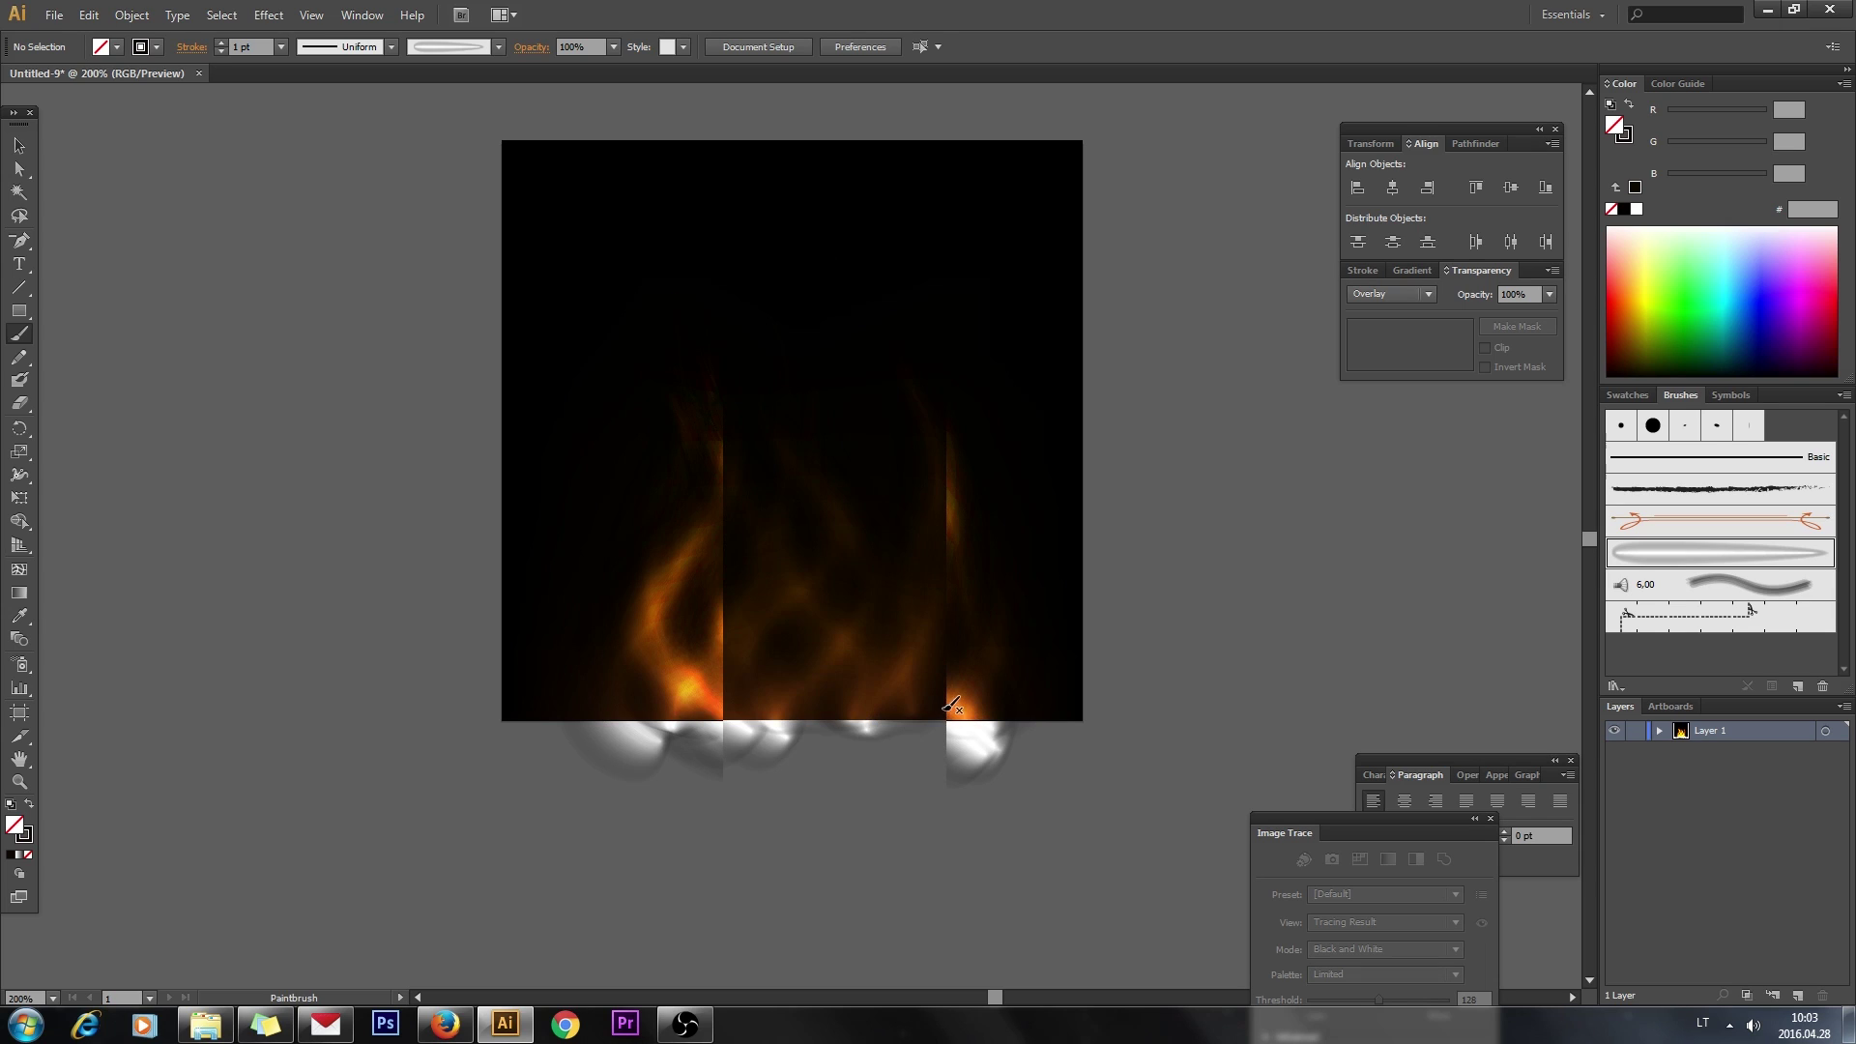
pyautogui.moveTo(956, 746)
pyautogui.mouseDown()
pyautogui.moveTo(915, 648)
pyautogui.moveTo(920, 545)
pyautogui.moveTo(881, 417)
pyautogui.moveTo(899, 256)
pyautogui.mouseUp()
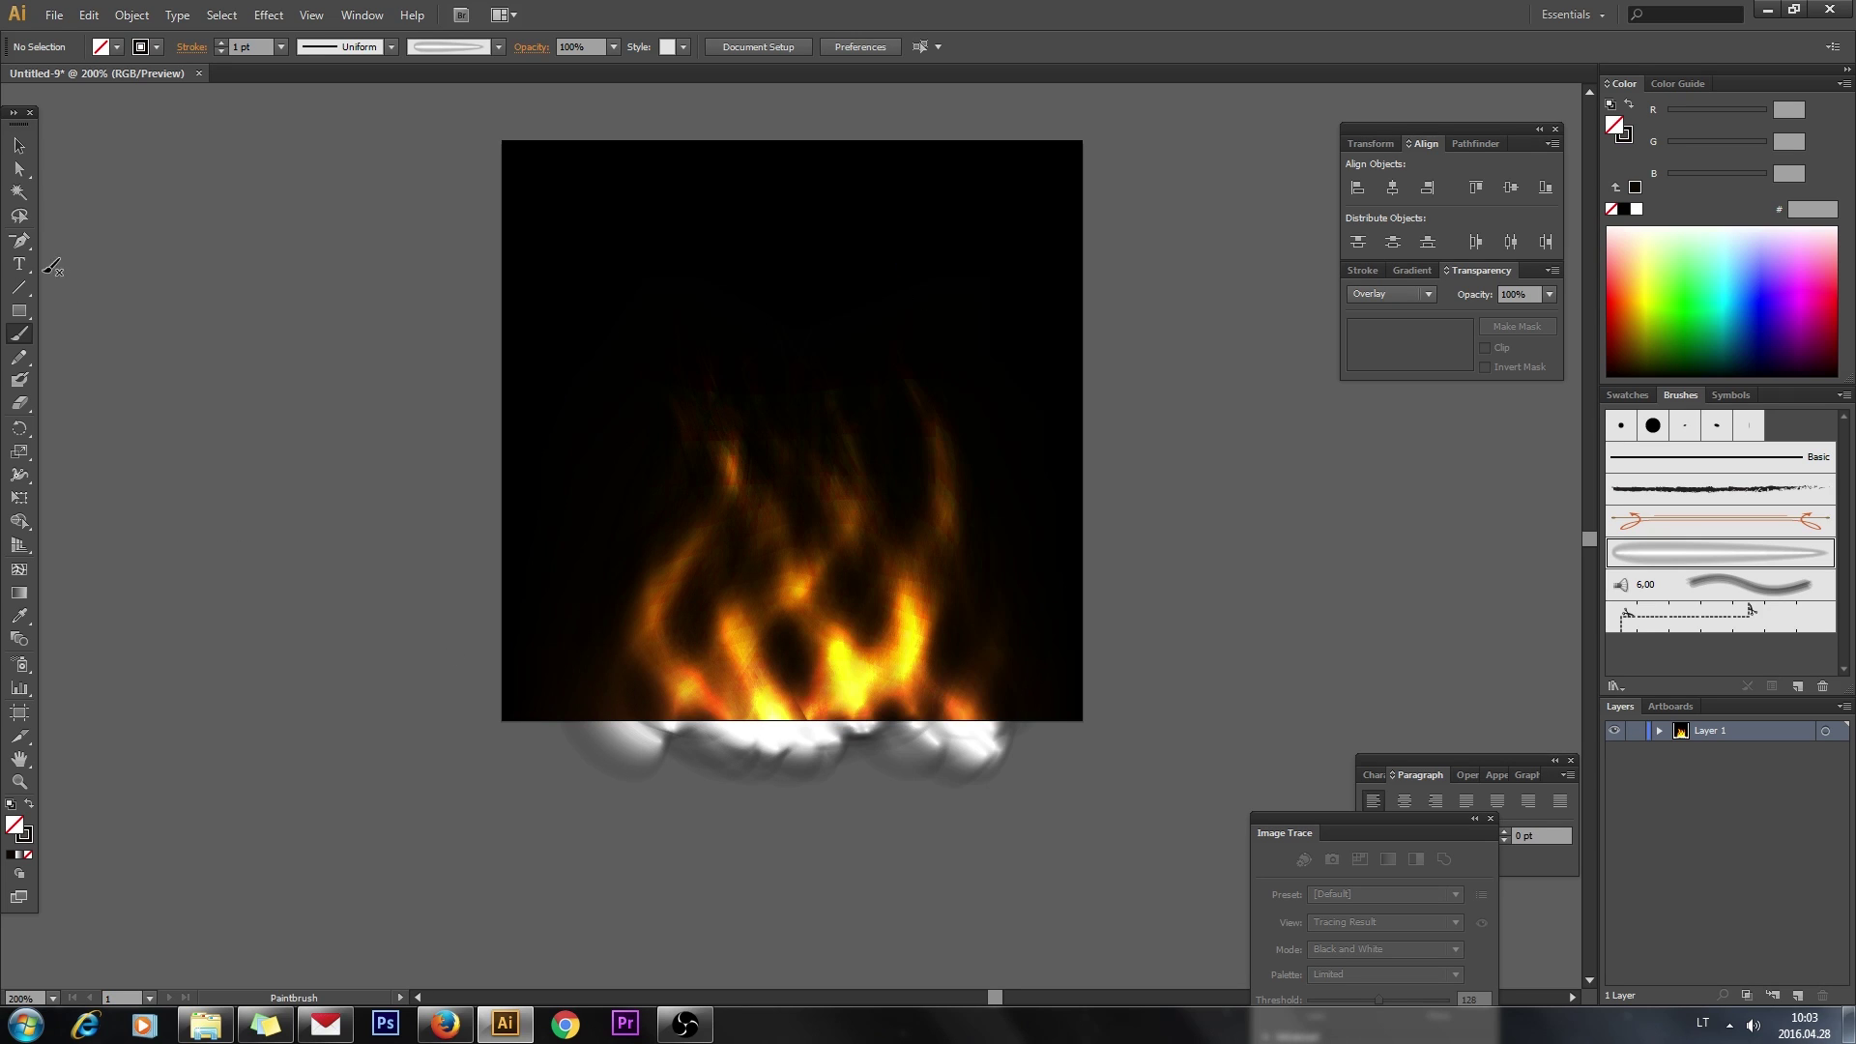
pyautogui.click(20, 146)
# Select only the flame paths, excluding the background square, and hide their edges
pyautogui.moveTo(321, 565)
pyautogui.mouseDown()
pyautogui.moveTo(1026, 841)
pyautogui.moveTo(1128, 841)
pyautogui.mouseUp()
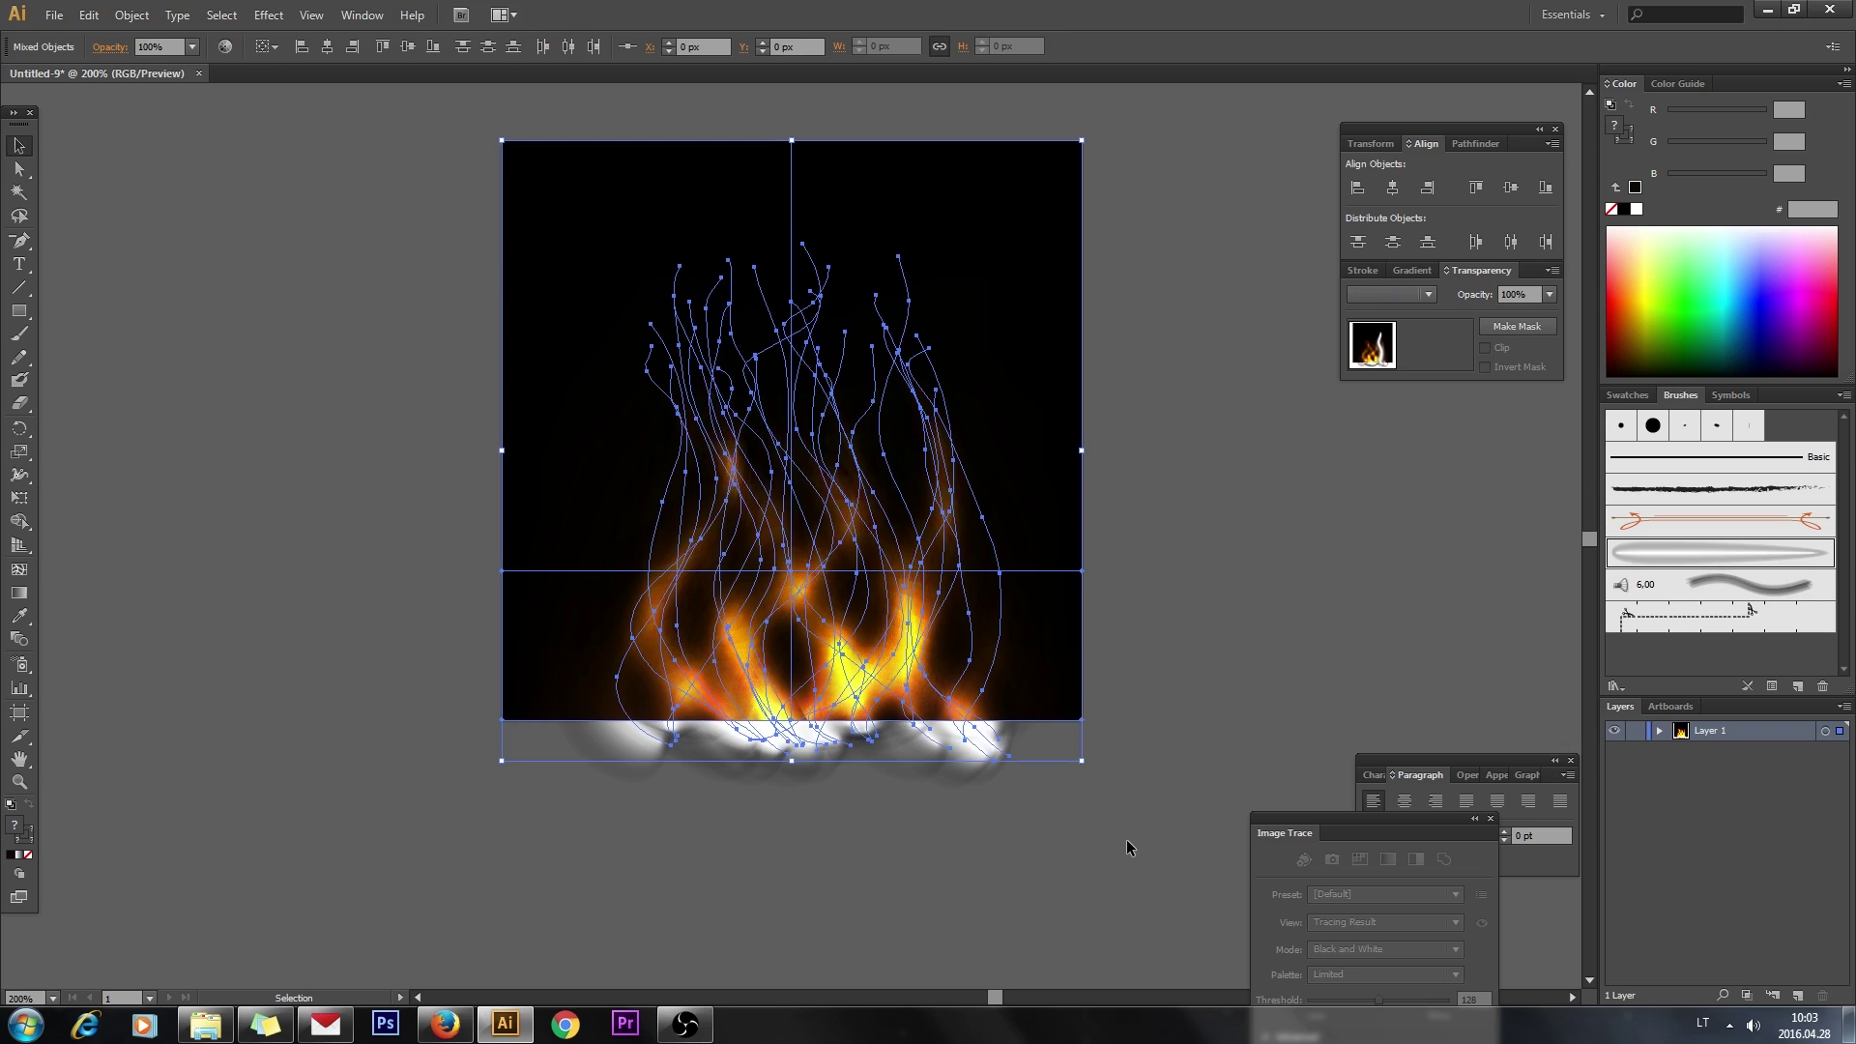
pyautogui.keyDown('shift'); pyautogui.click(1042, 264); pyautogui.keyUp('shift')
pyautogui.click(311, 15)
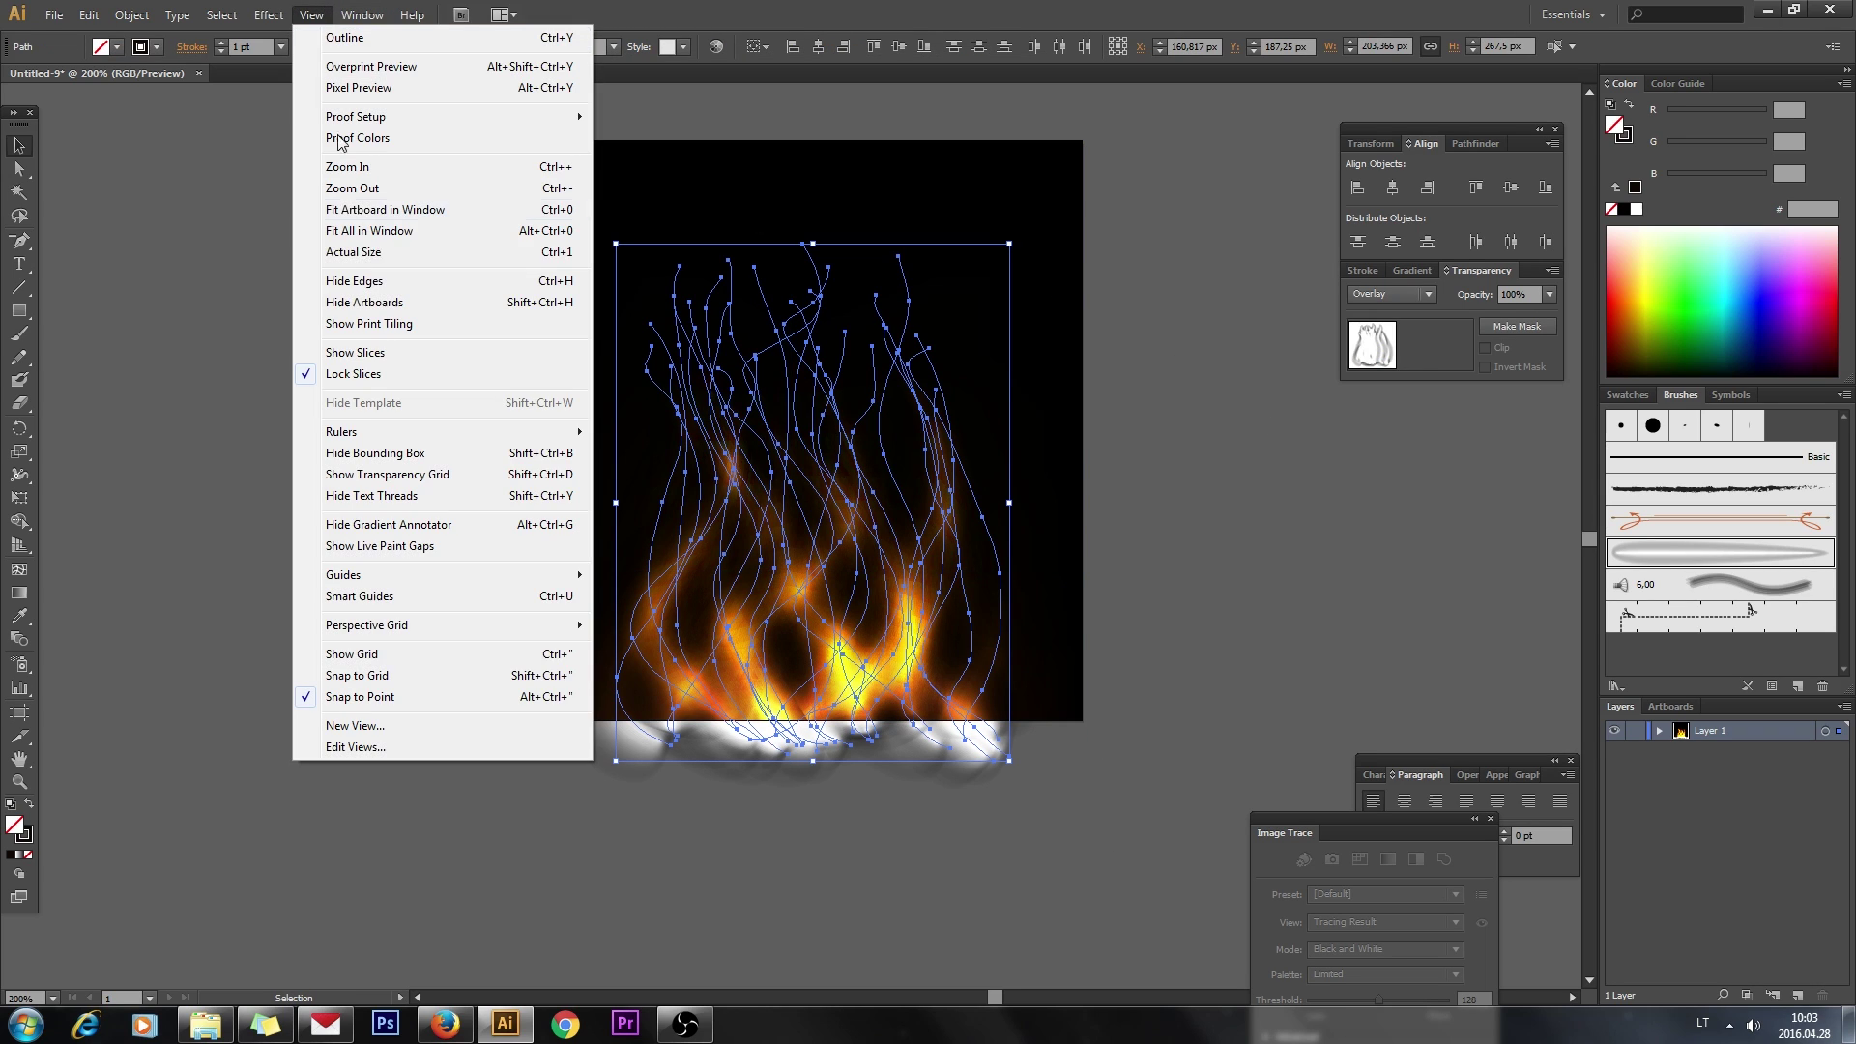
pyautogui.click(348, 280)
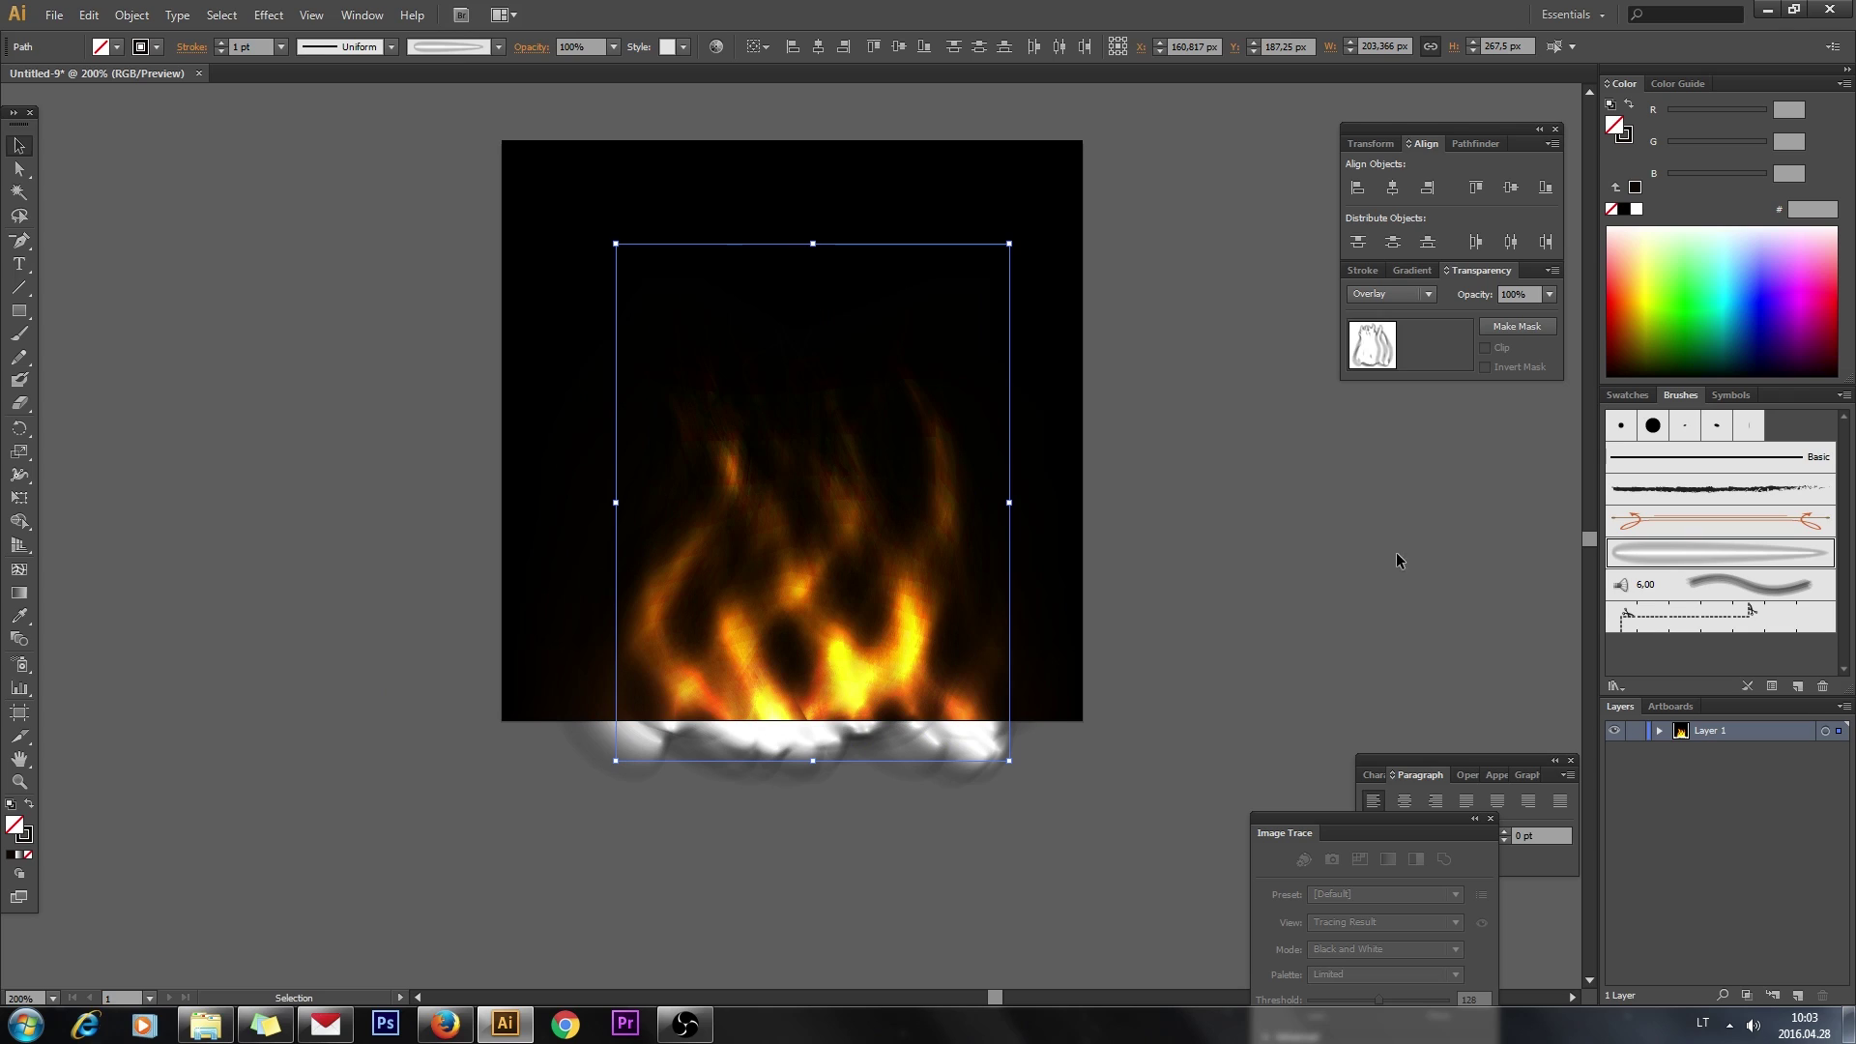
# Try flame stroke weights of 0,5 and 0,7 pt, settle on 0,8 pt, then deselect
pyautogui.click(1363, 270)
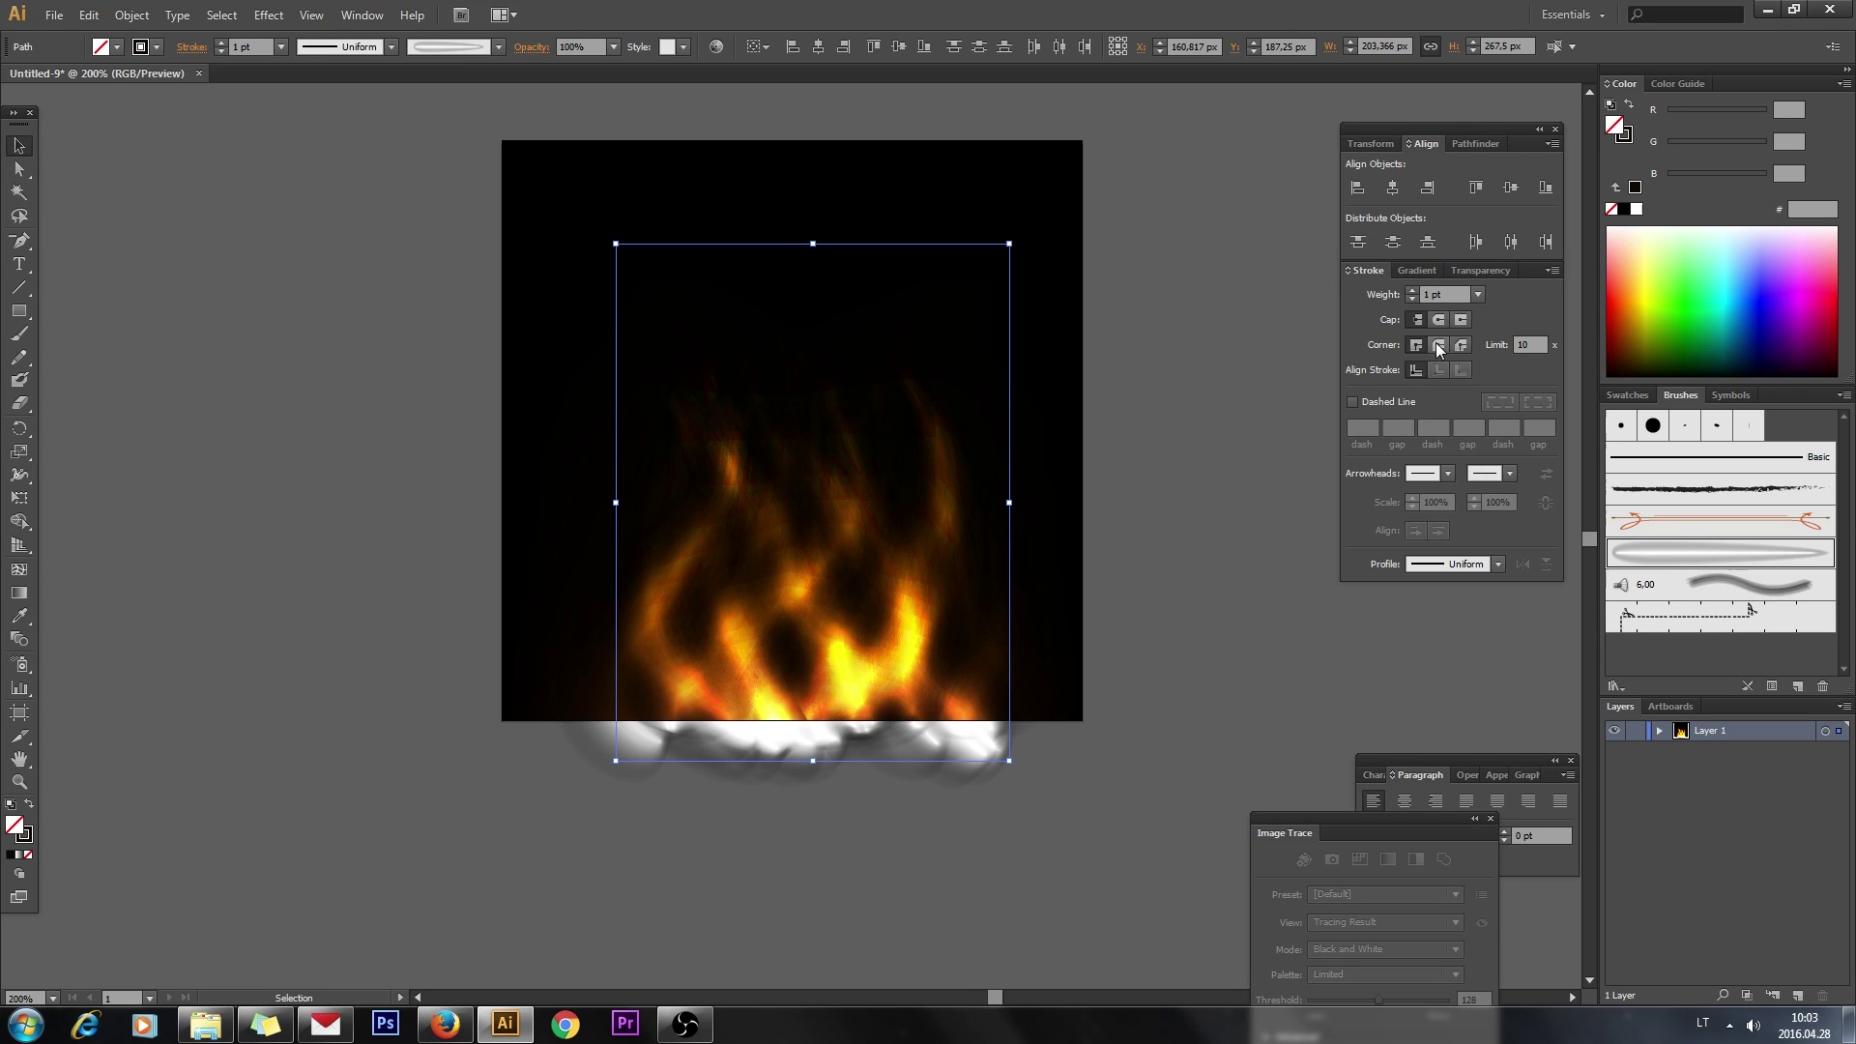
pyautogui.click(1477, 295)
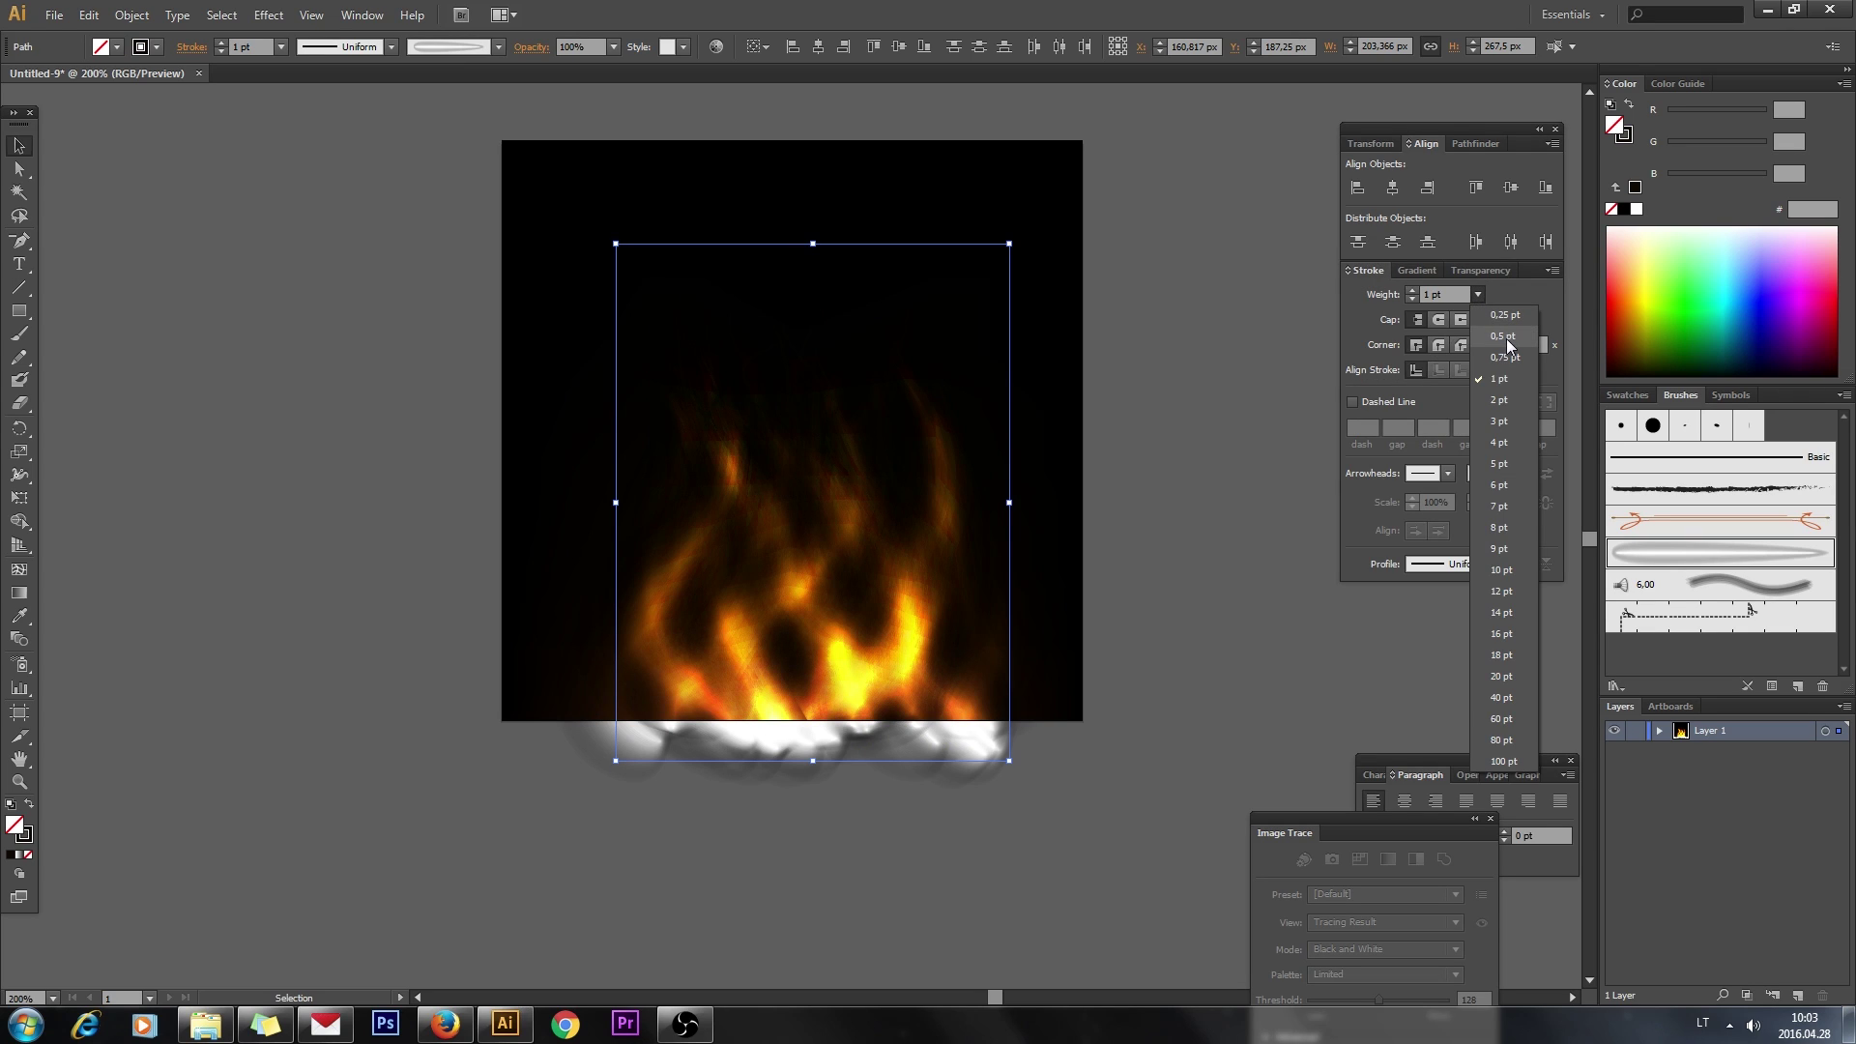
pyautogui.click(1506, 338)
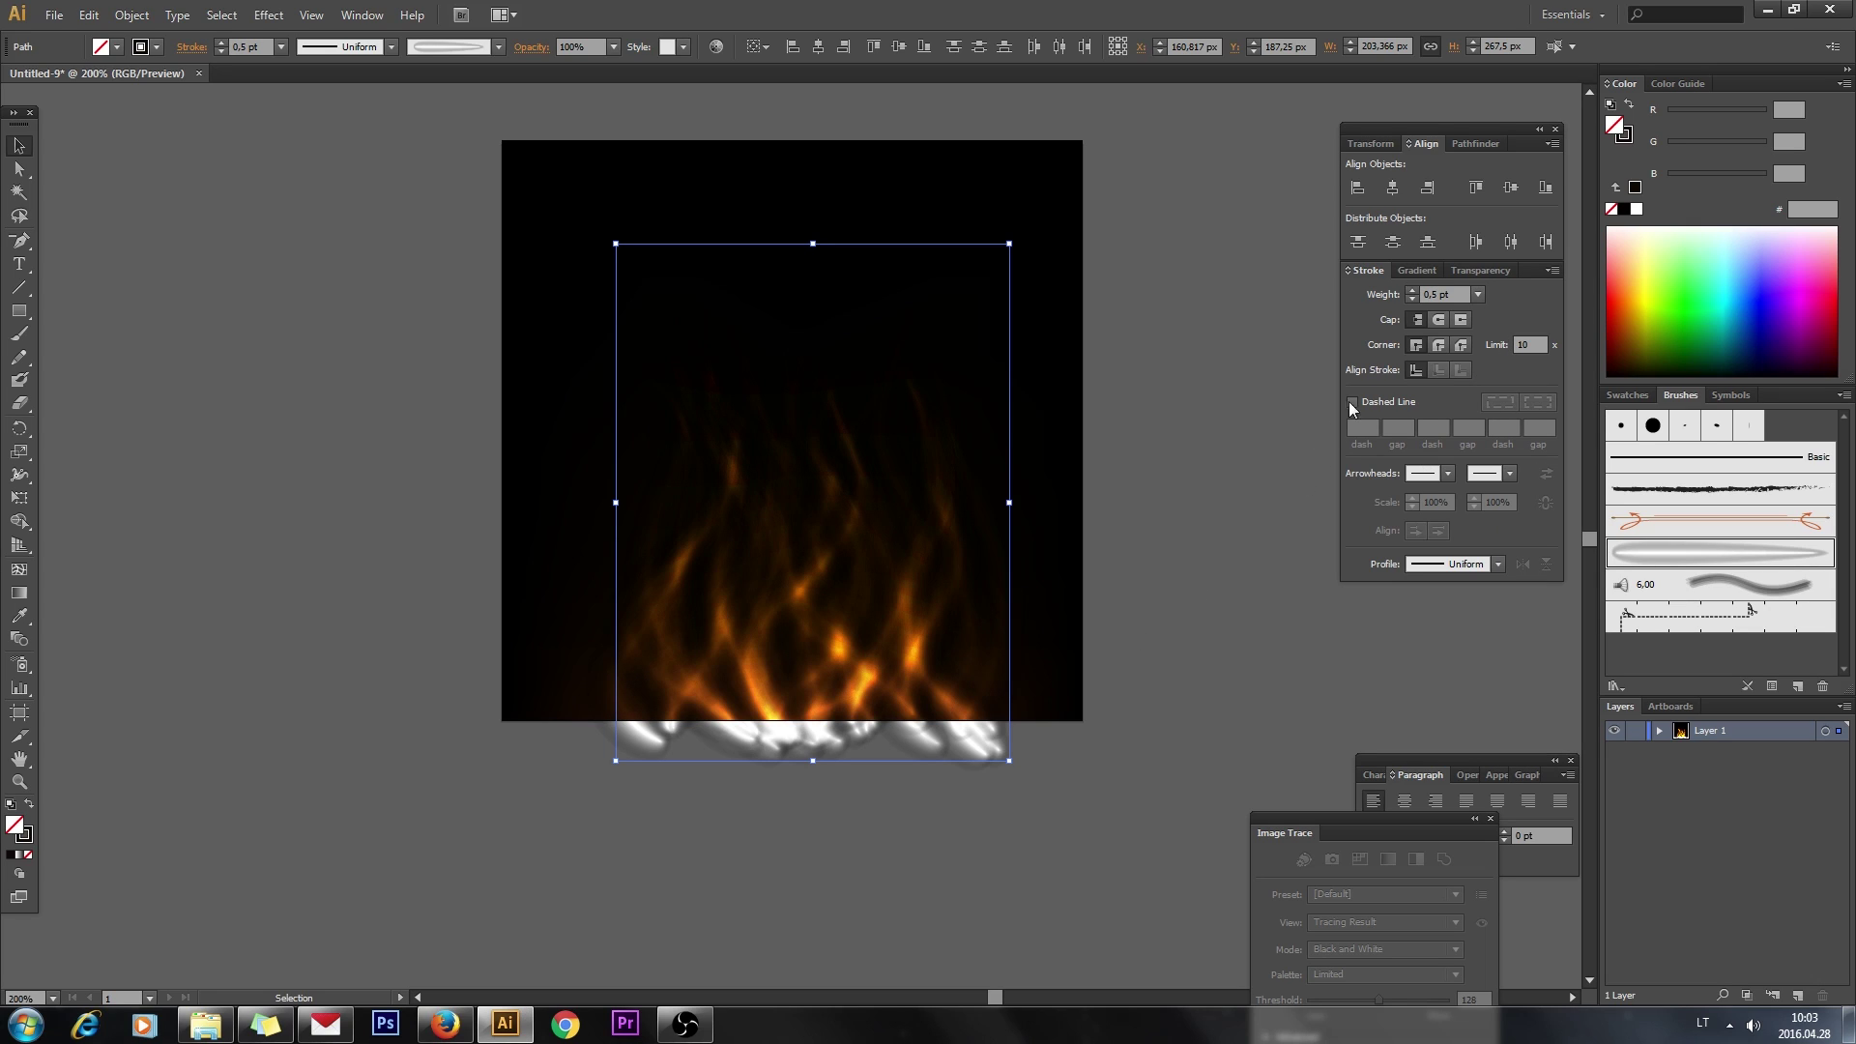
pyautogui.click(1451, 294)
pyautogui.press('Return')
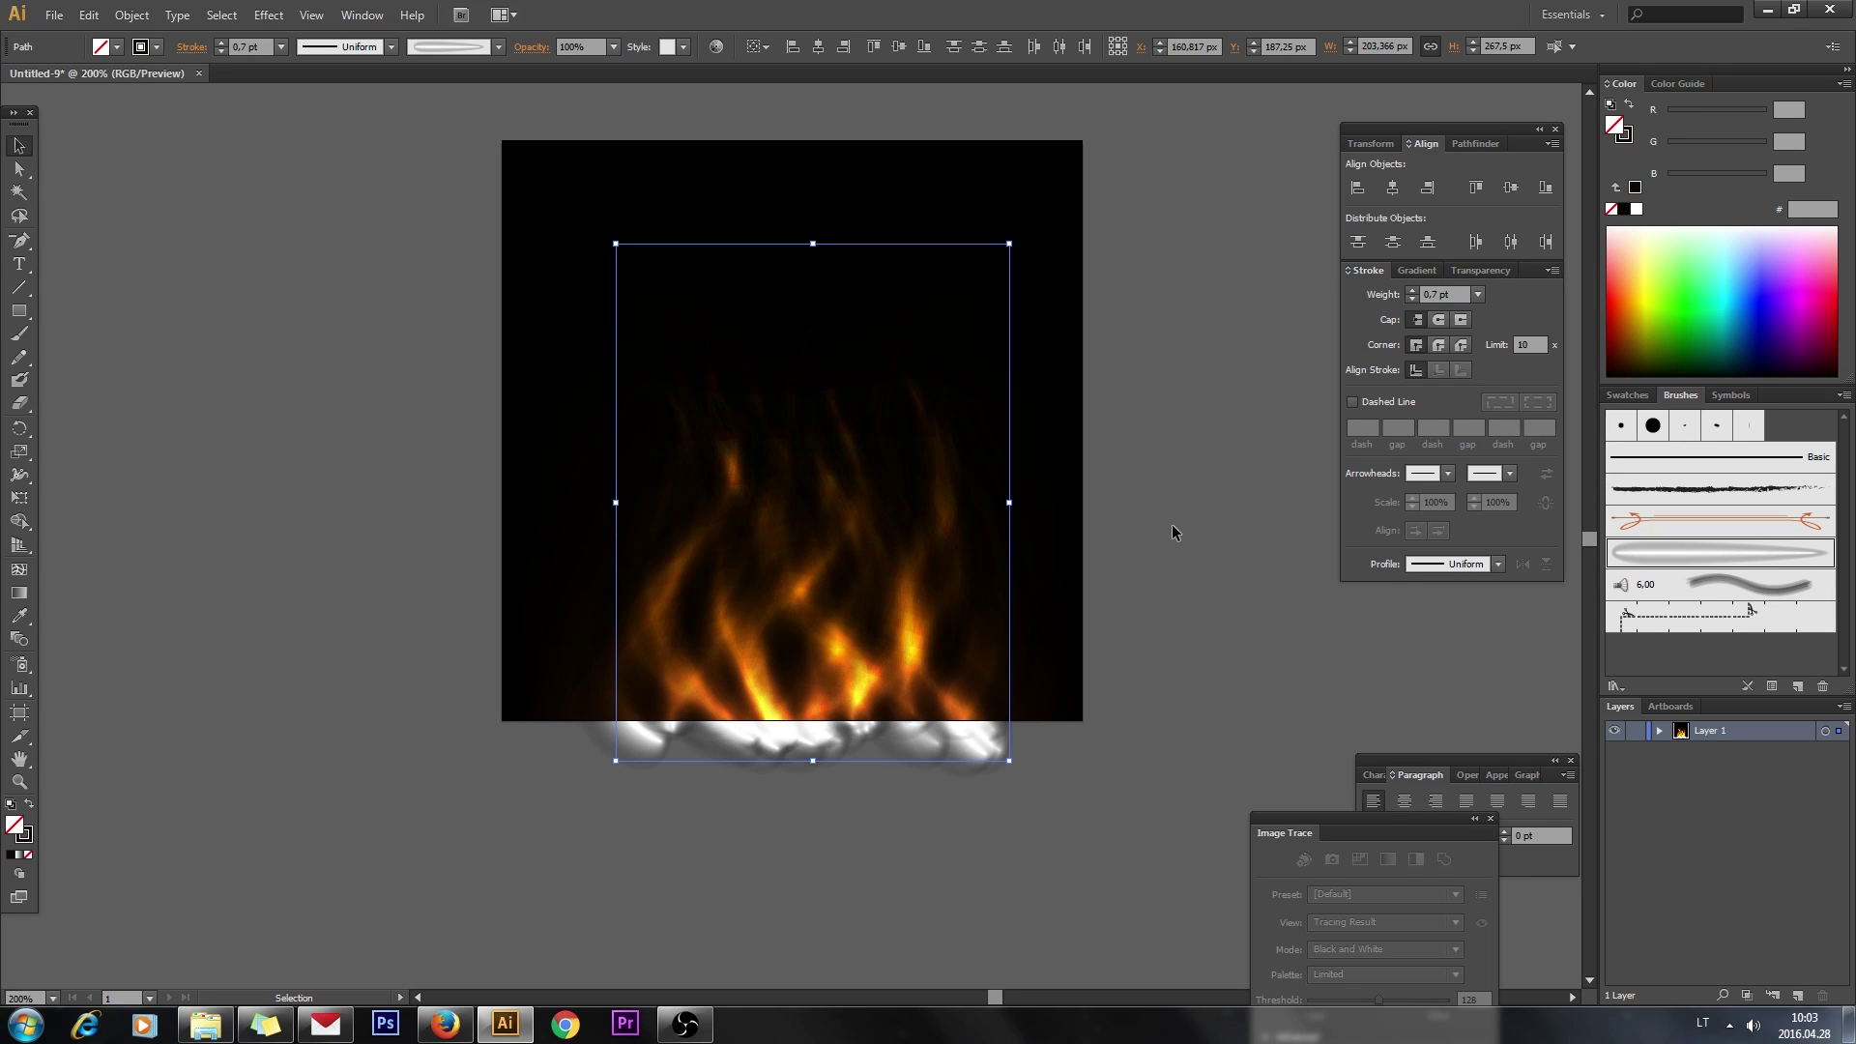
pyautogui.click(1437, 295)
pyautogui.write('8')
pyautogui.press('Return')
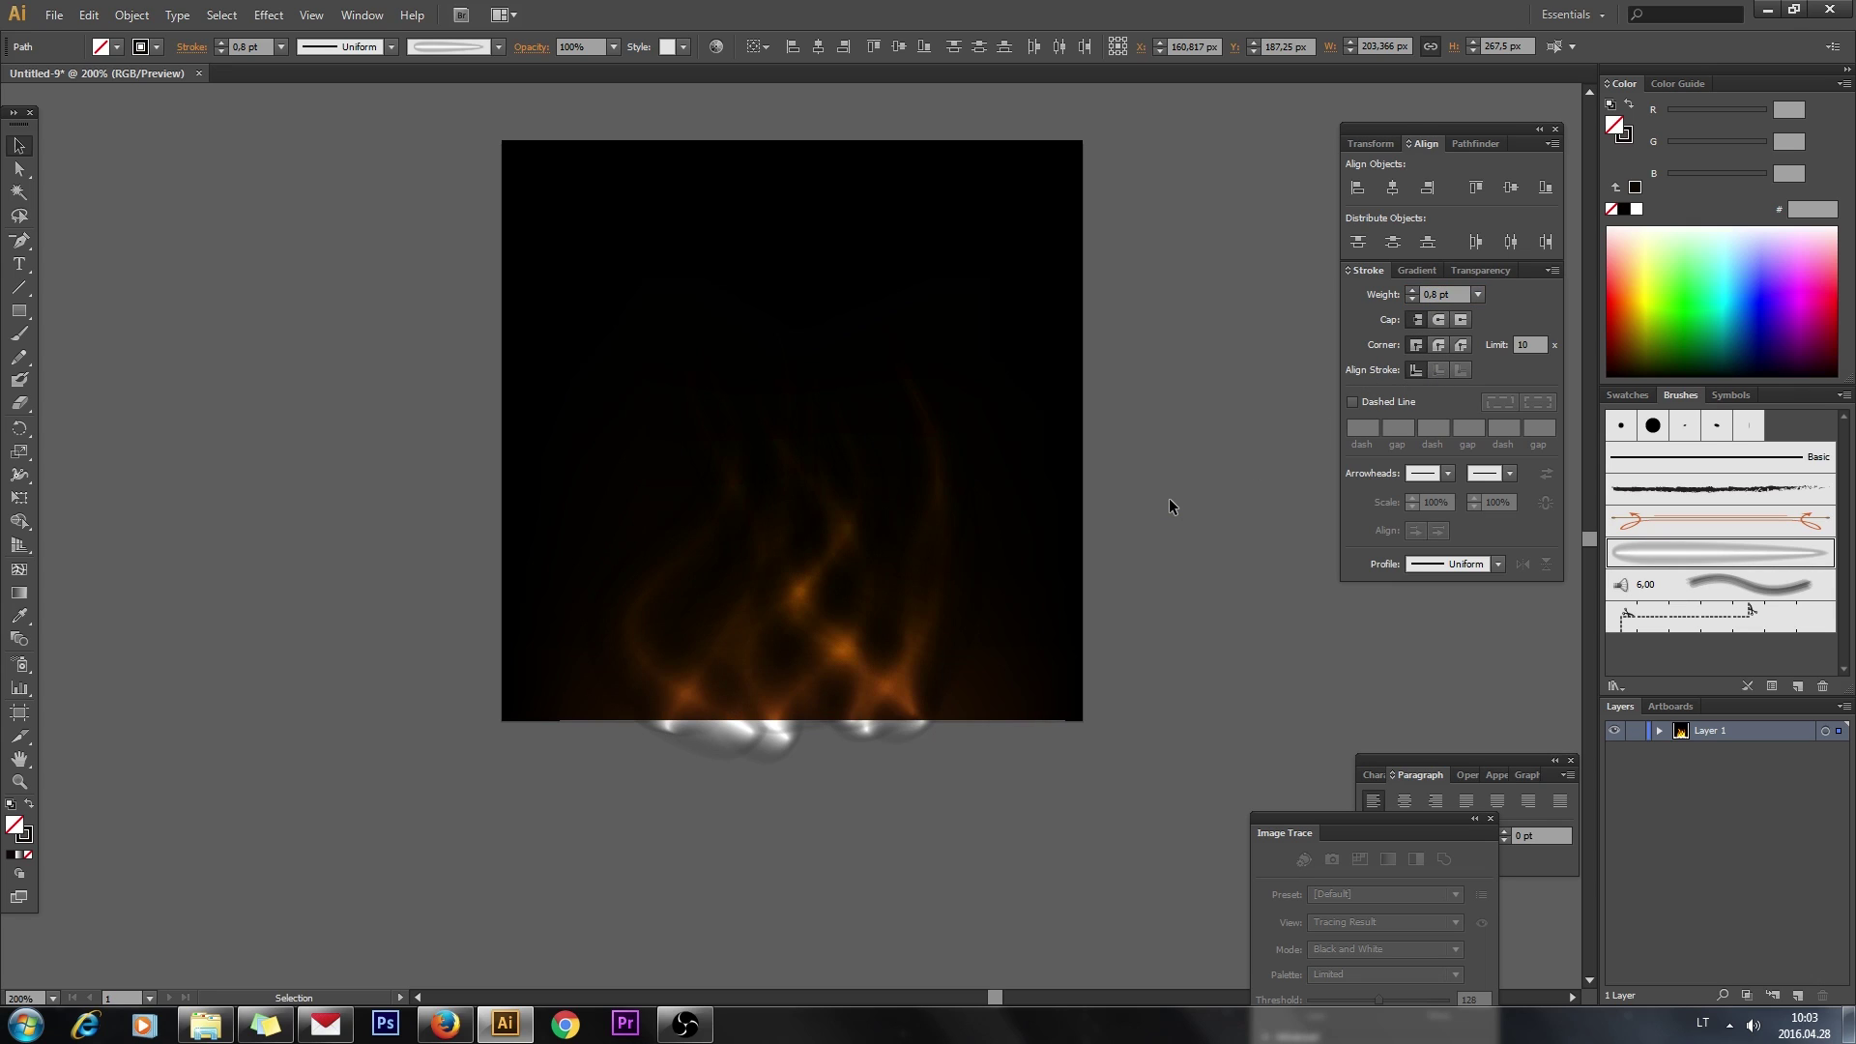
pyautogui.click(1155, 518)
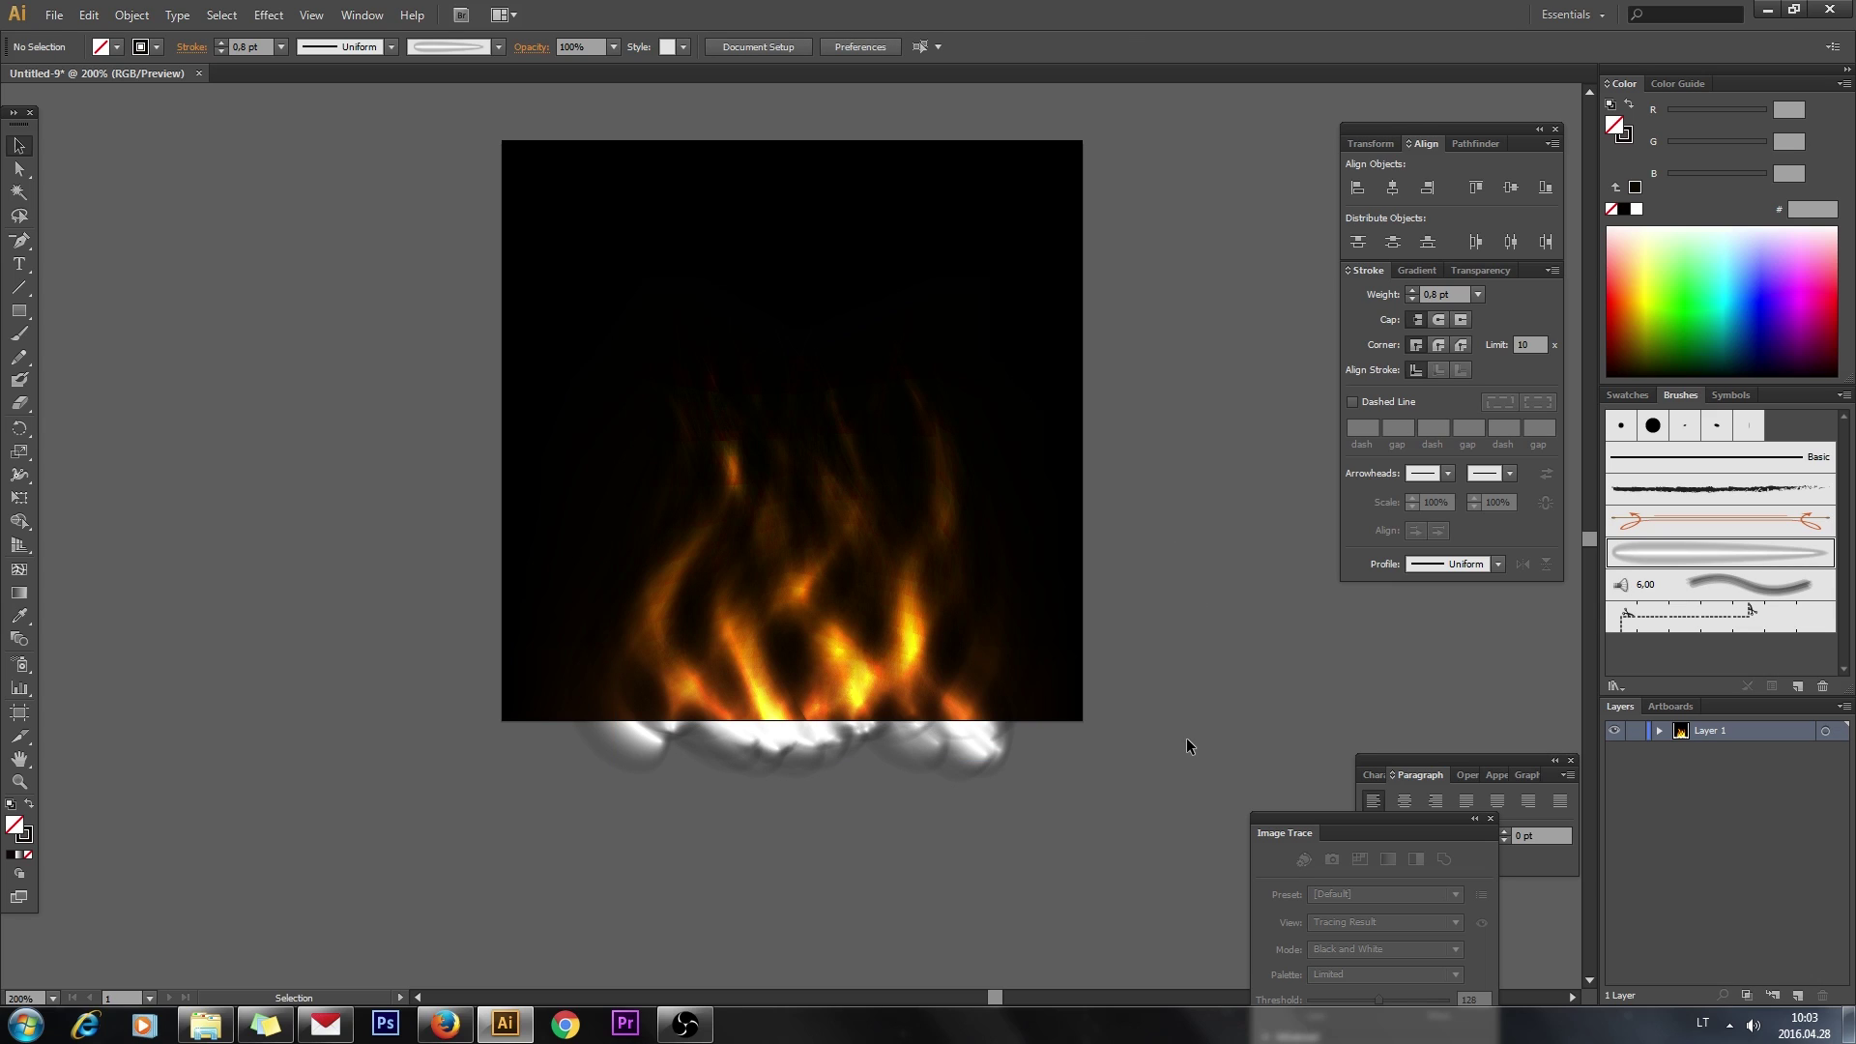
# Select the flame paths without the background square and lock them with Object > Lock > Selection
pyautogui.hotkey('ctrl', '-')
pyautogui.hotkey('ctrl', '-')
pyautogui.hotkey('ctrl', 'z')
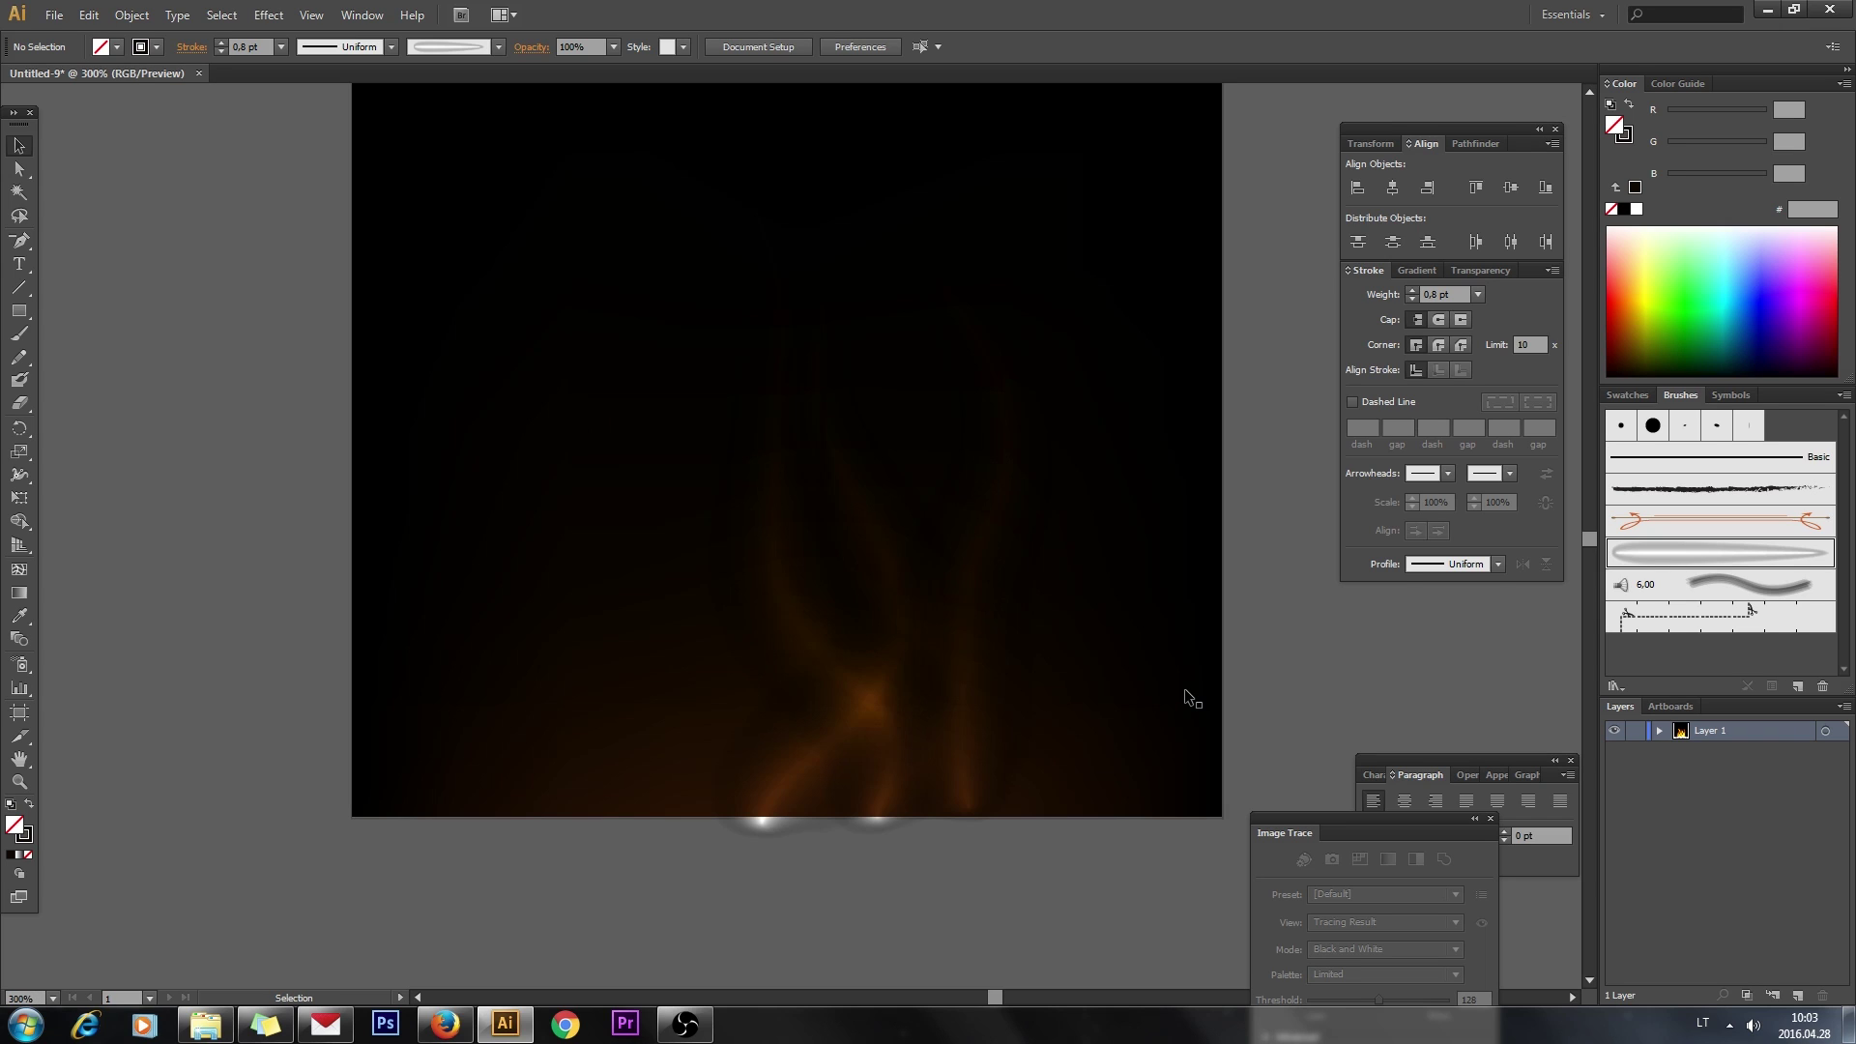
pyautogui.hotkey('ctrl', 'z')
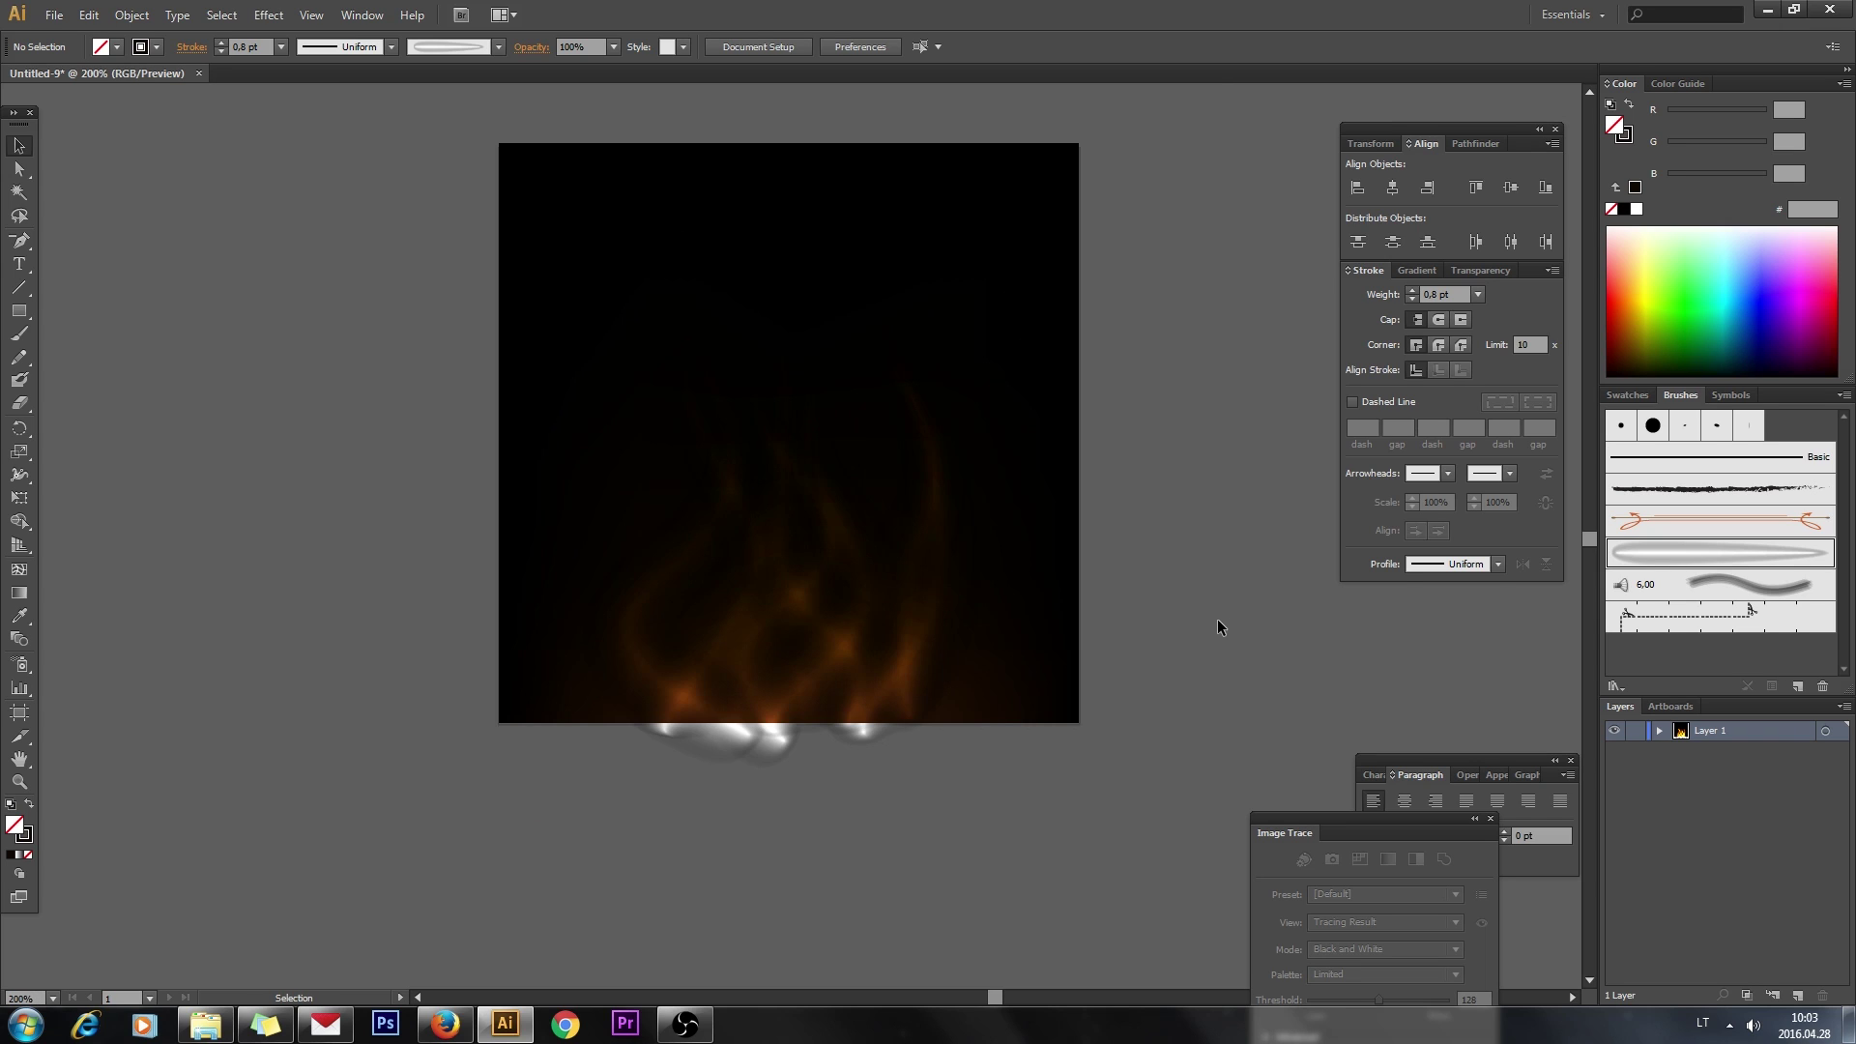
pyautogui.click(1019, 238)
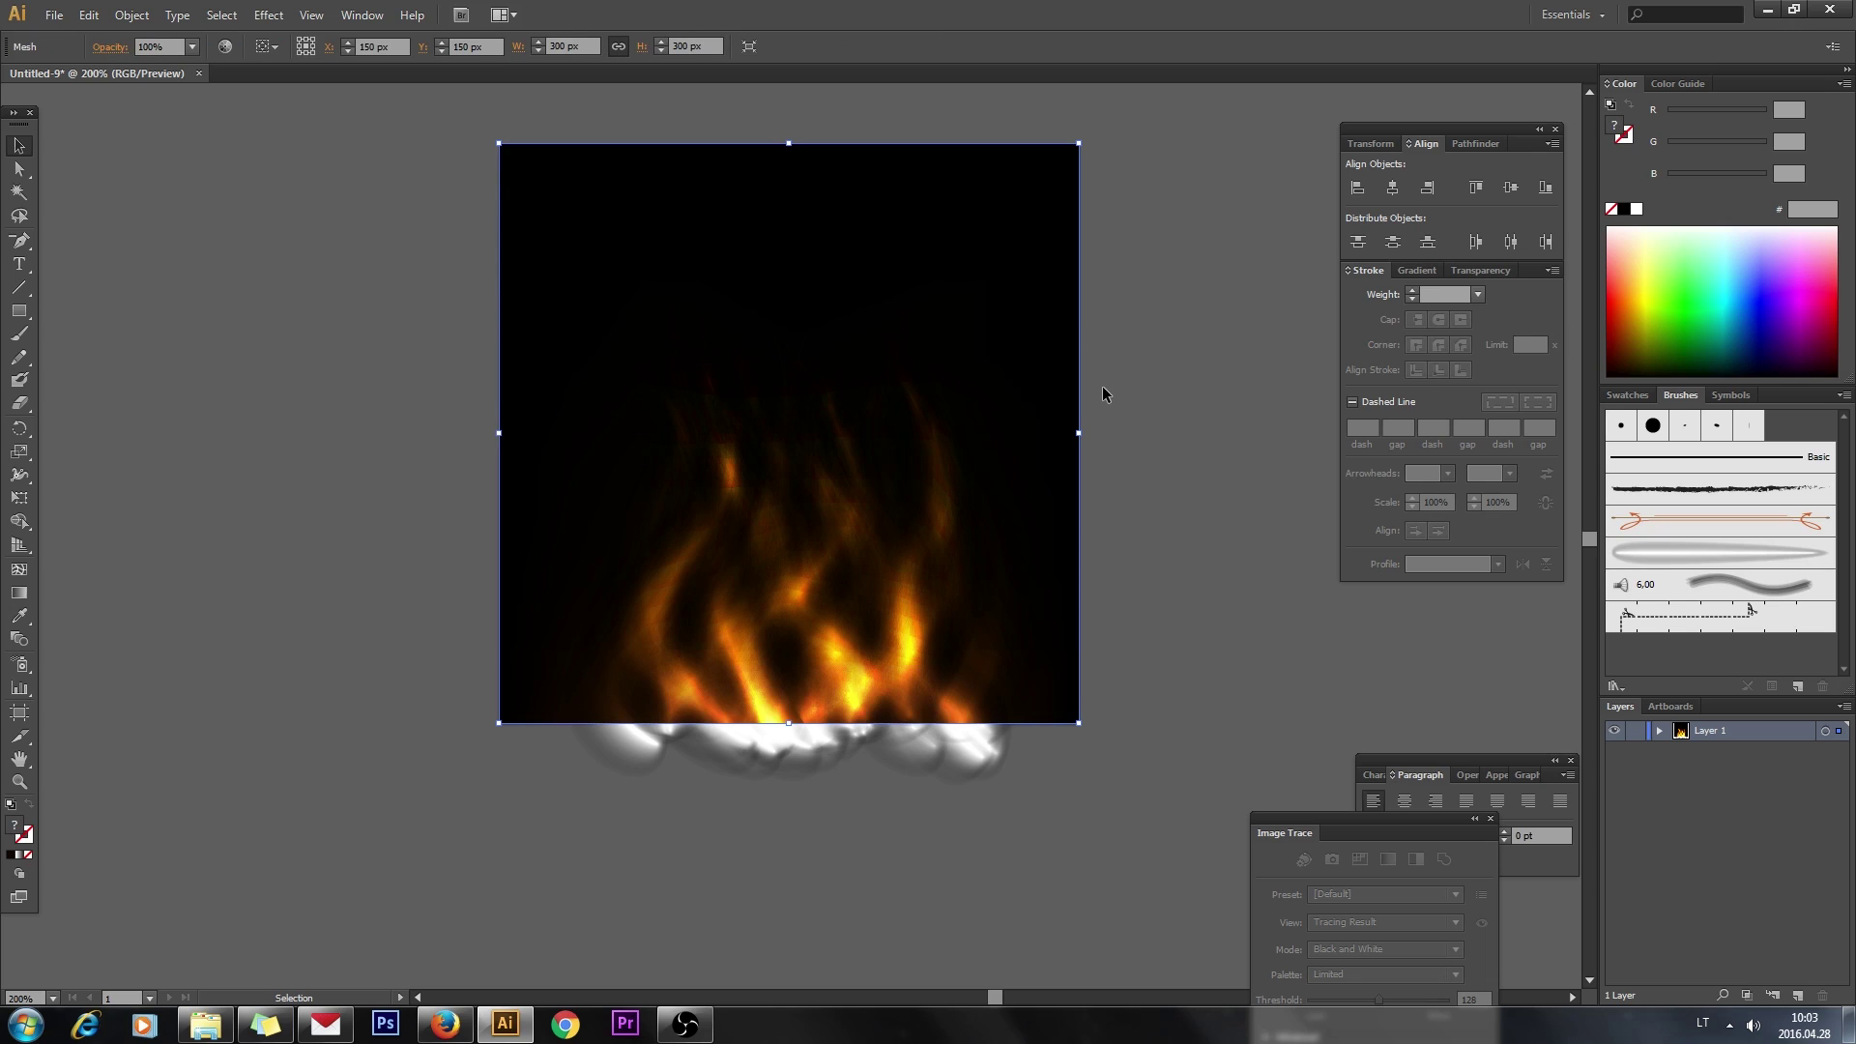
pyautogui.click(1175, 666)
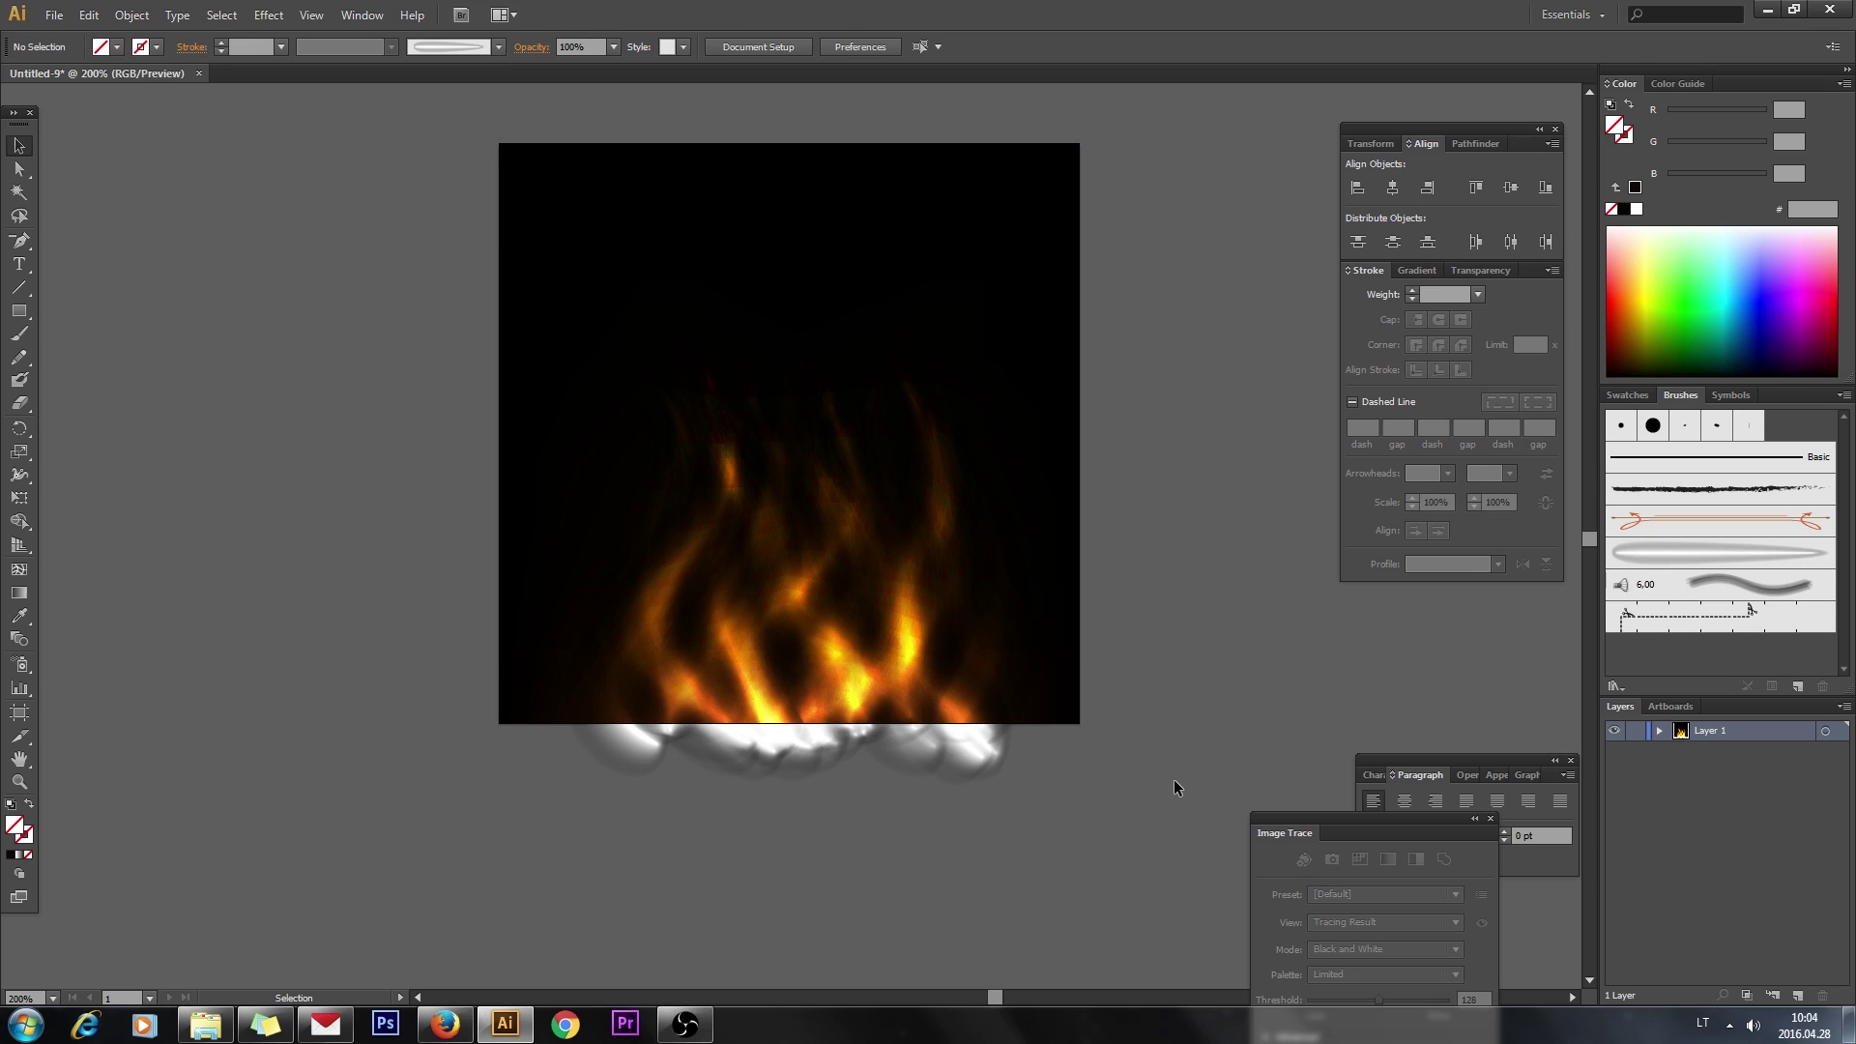
pyautogui.moveTo(1169, 774); pyautogui.dragTo(354, 555)
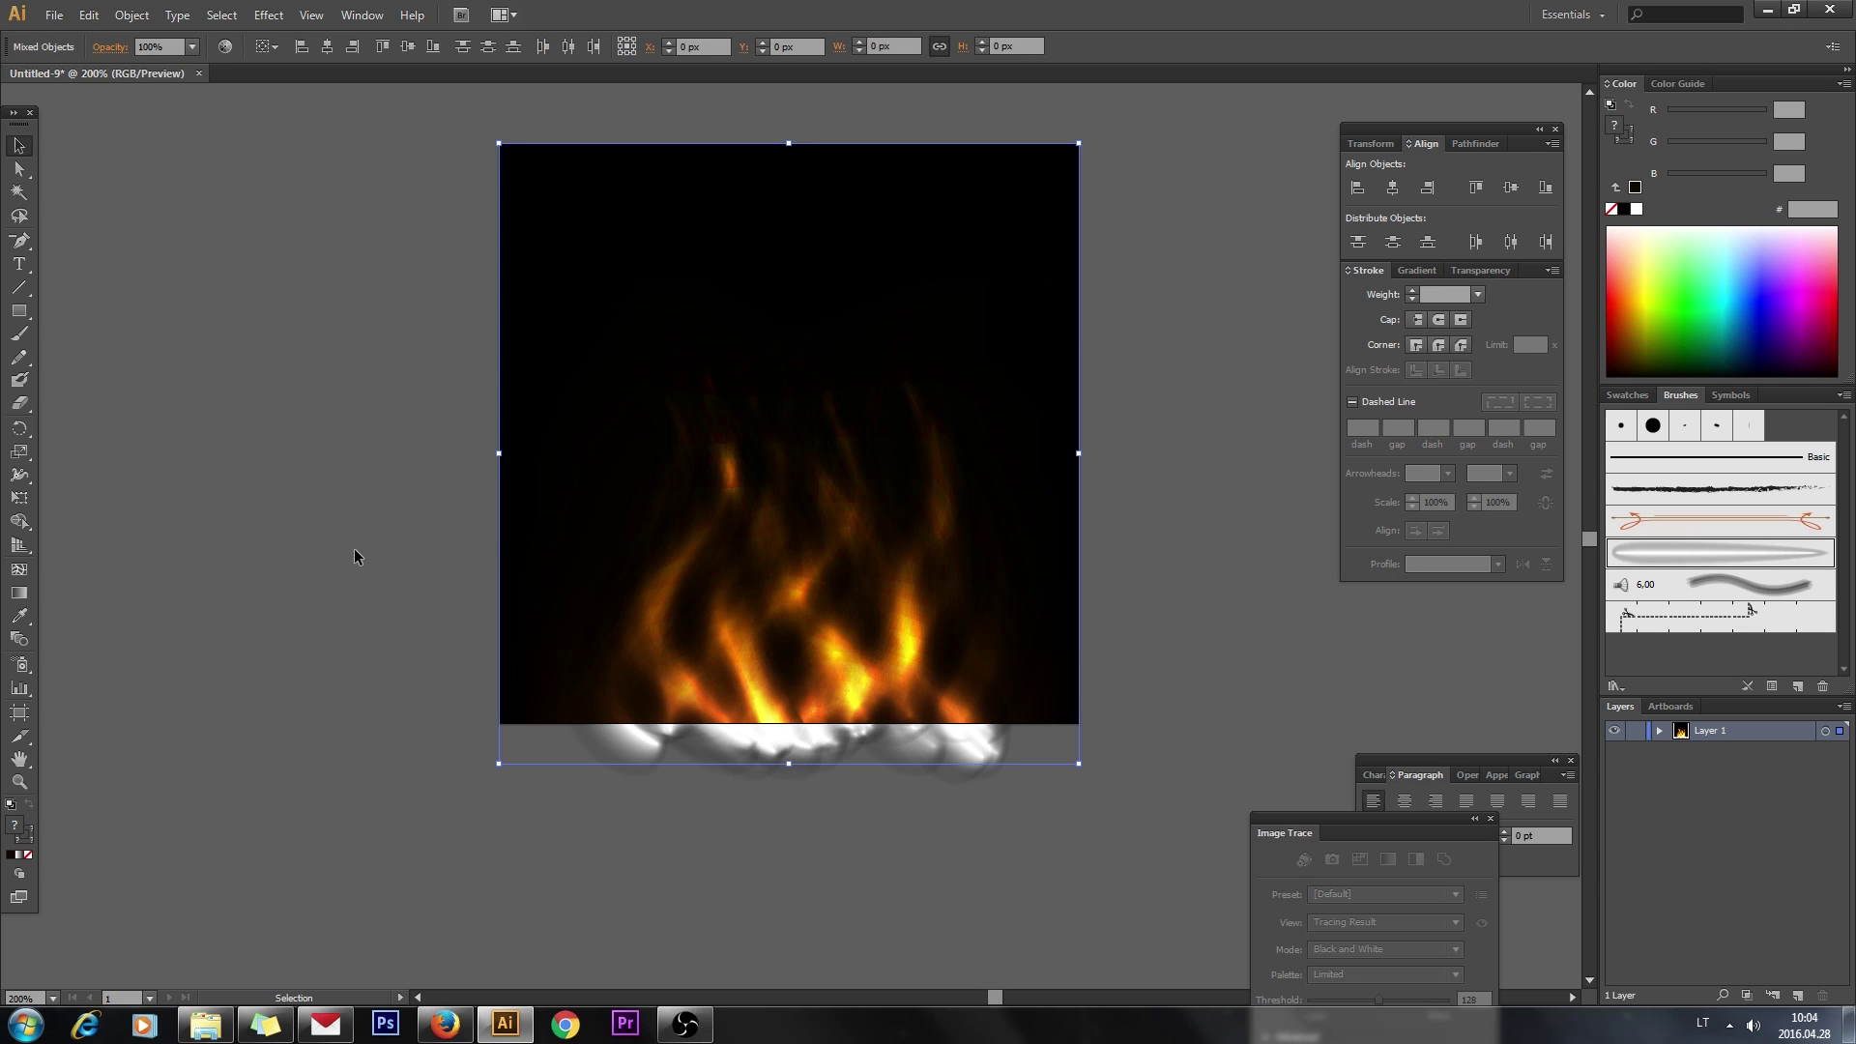
pyautogui.keyDown('shift'); pyautogui.click(555, 272); pyautogui.keyUp('shift')
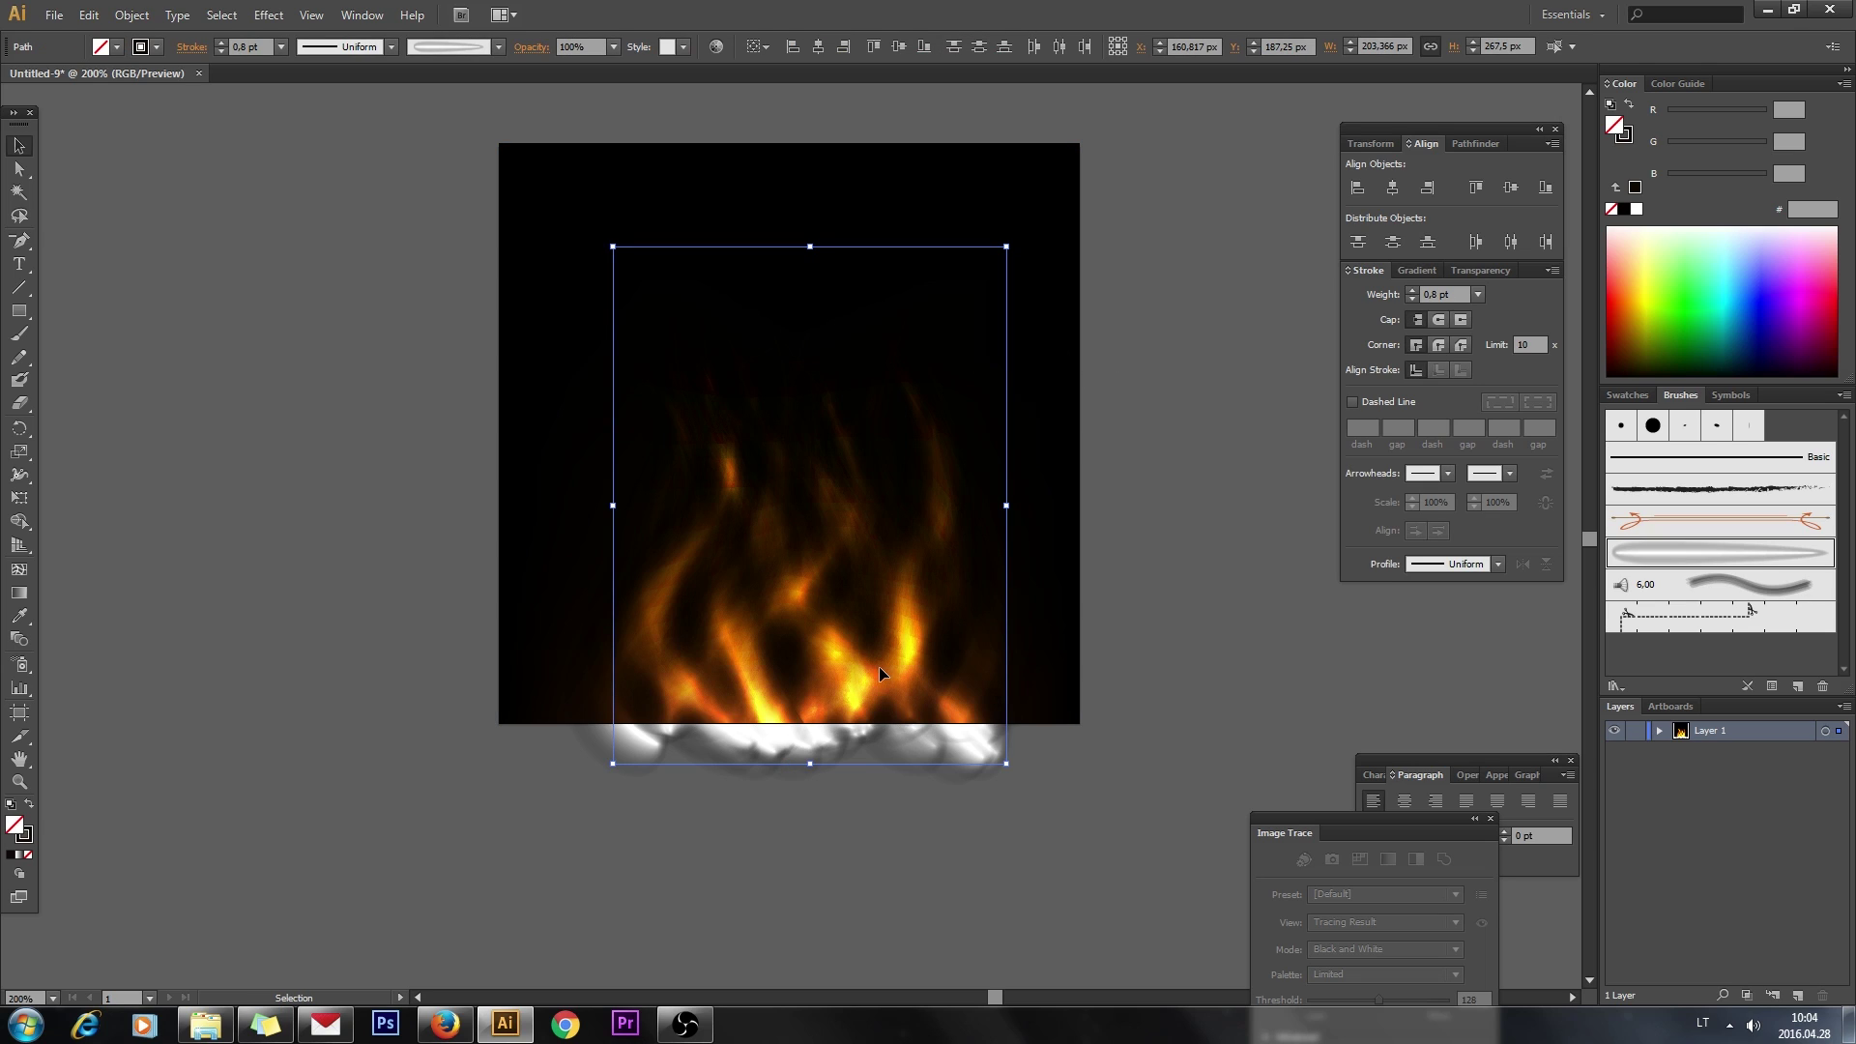
pyautogui.click(132, 17)
pyautogui.moveTo(193, 131)
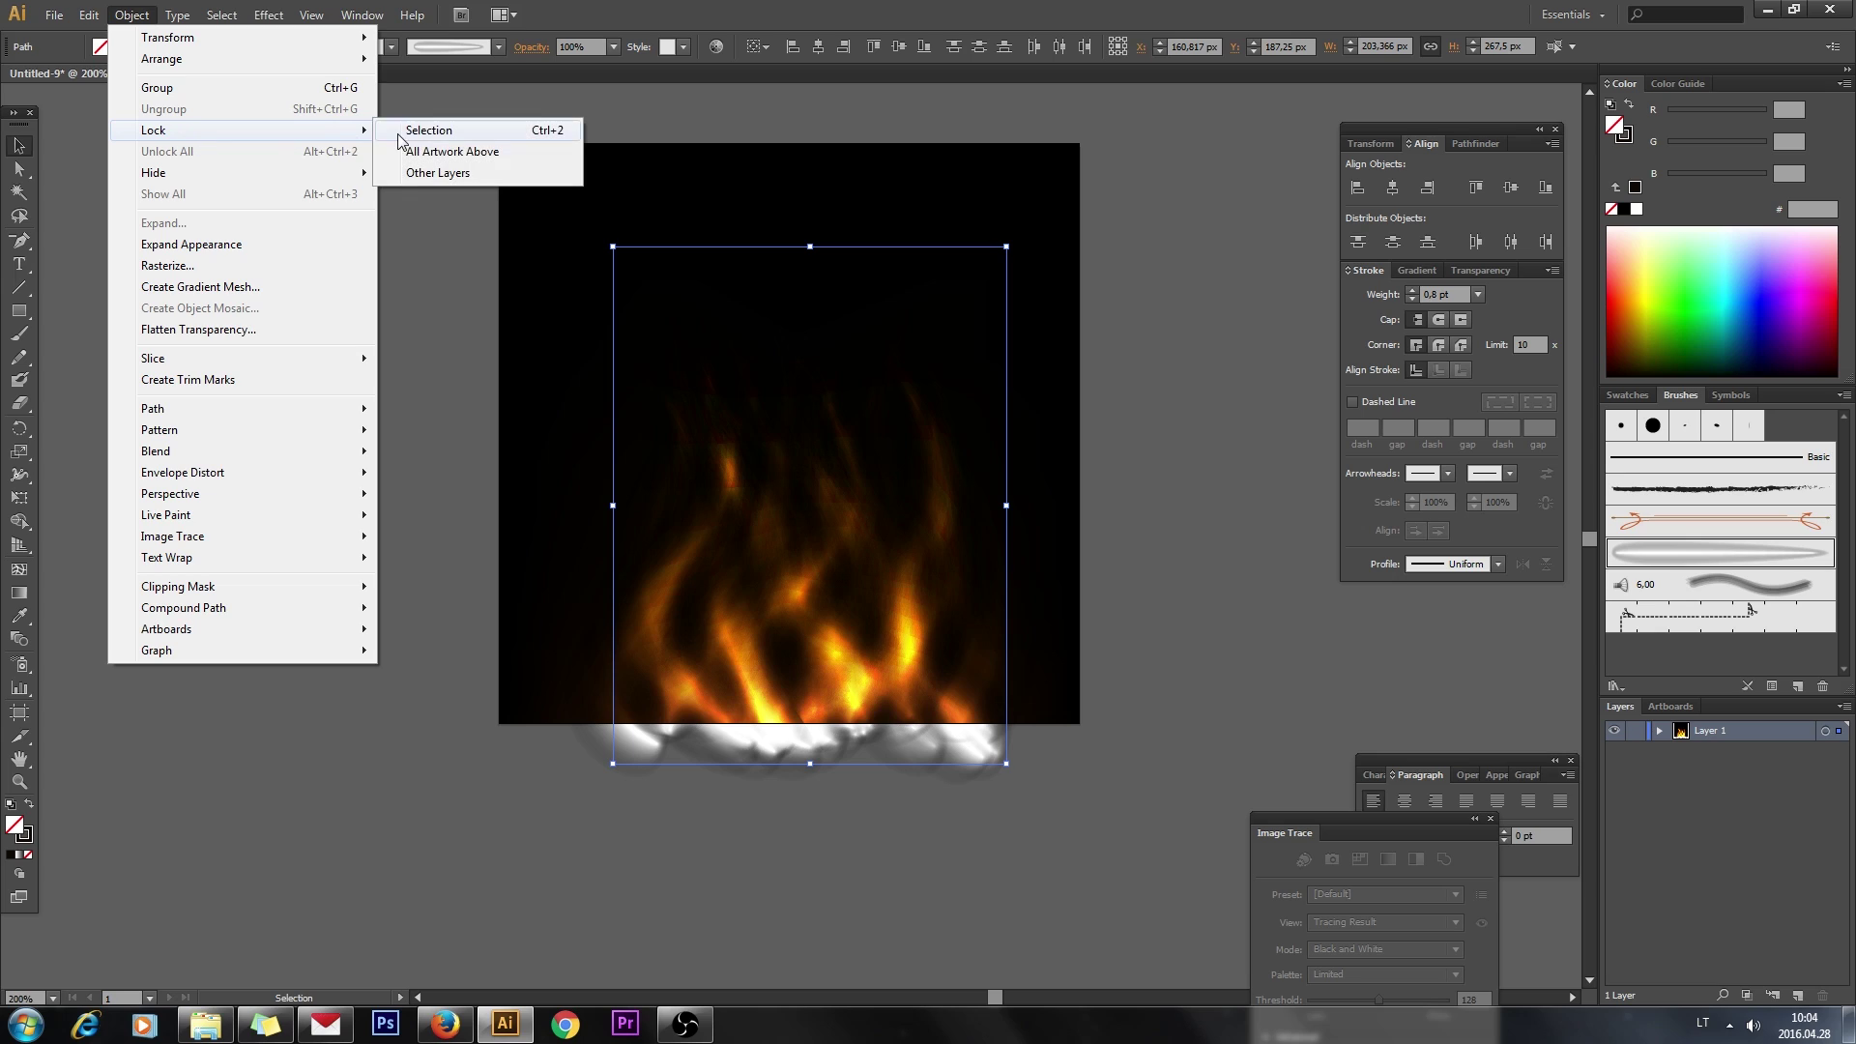
pyautogui.click(416, 129)
# Select the background mesh square with Direct Selection and show its mesh edges
pyautogui.click(578, 603)
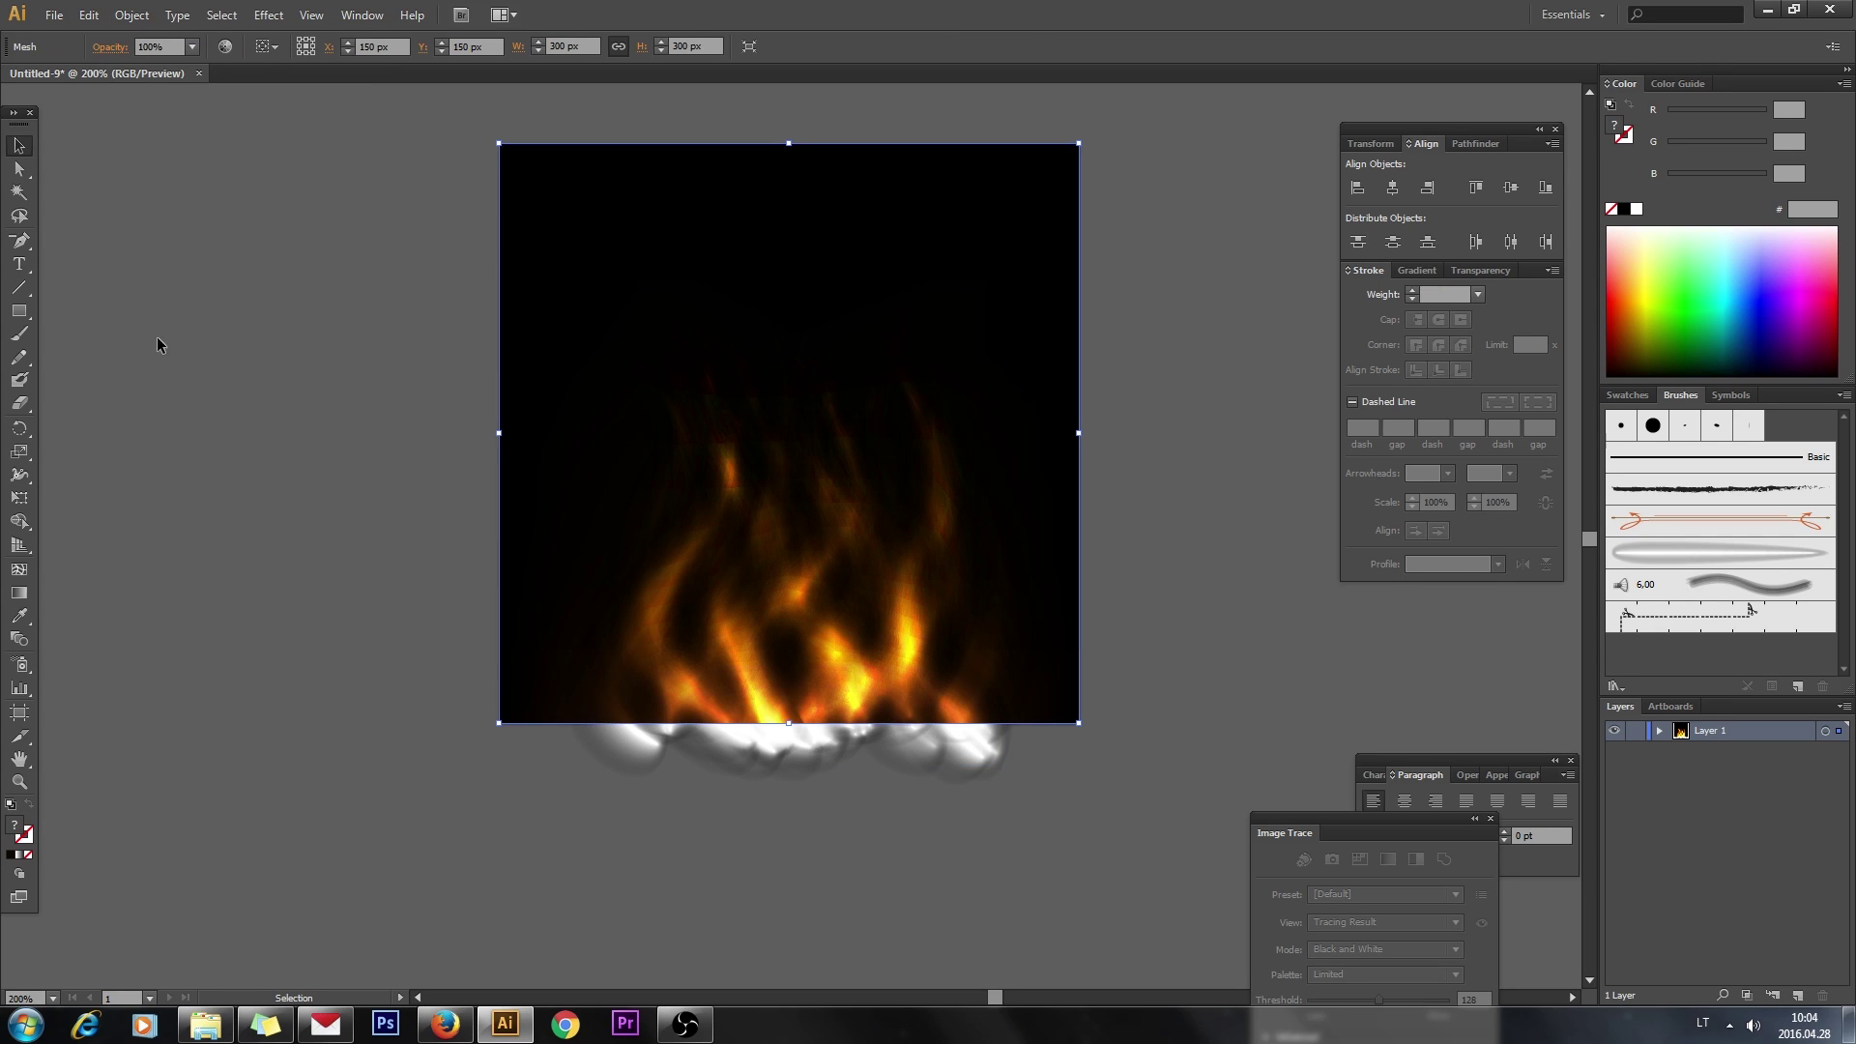
pyautogui.click(19, 169)
pyautogui.click(311, 15)
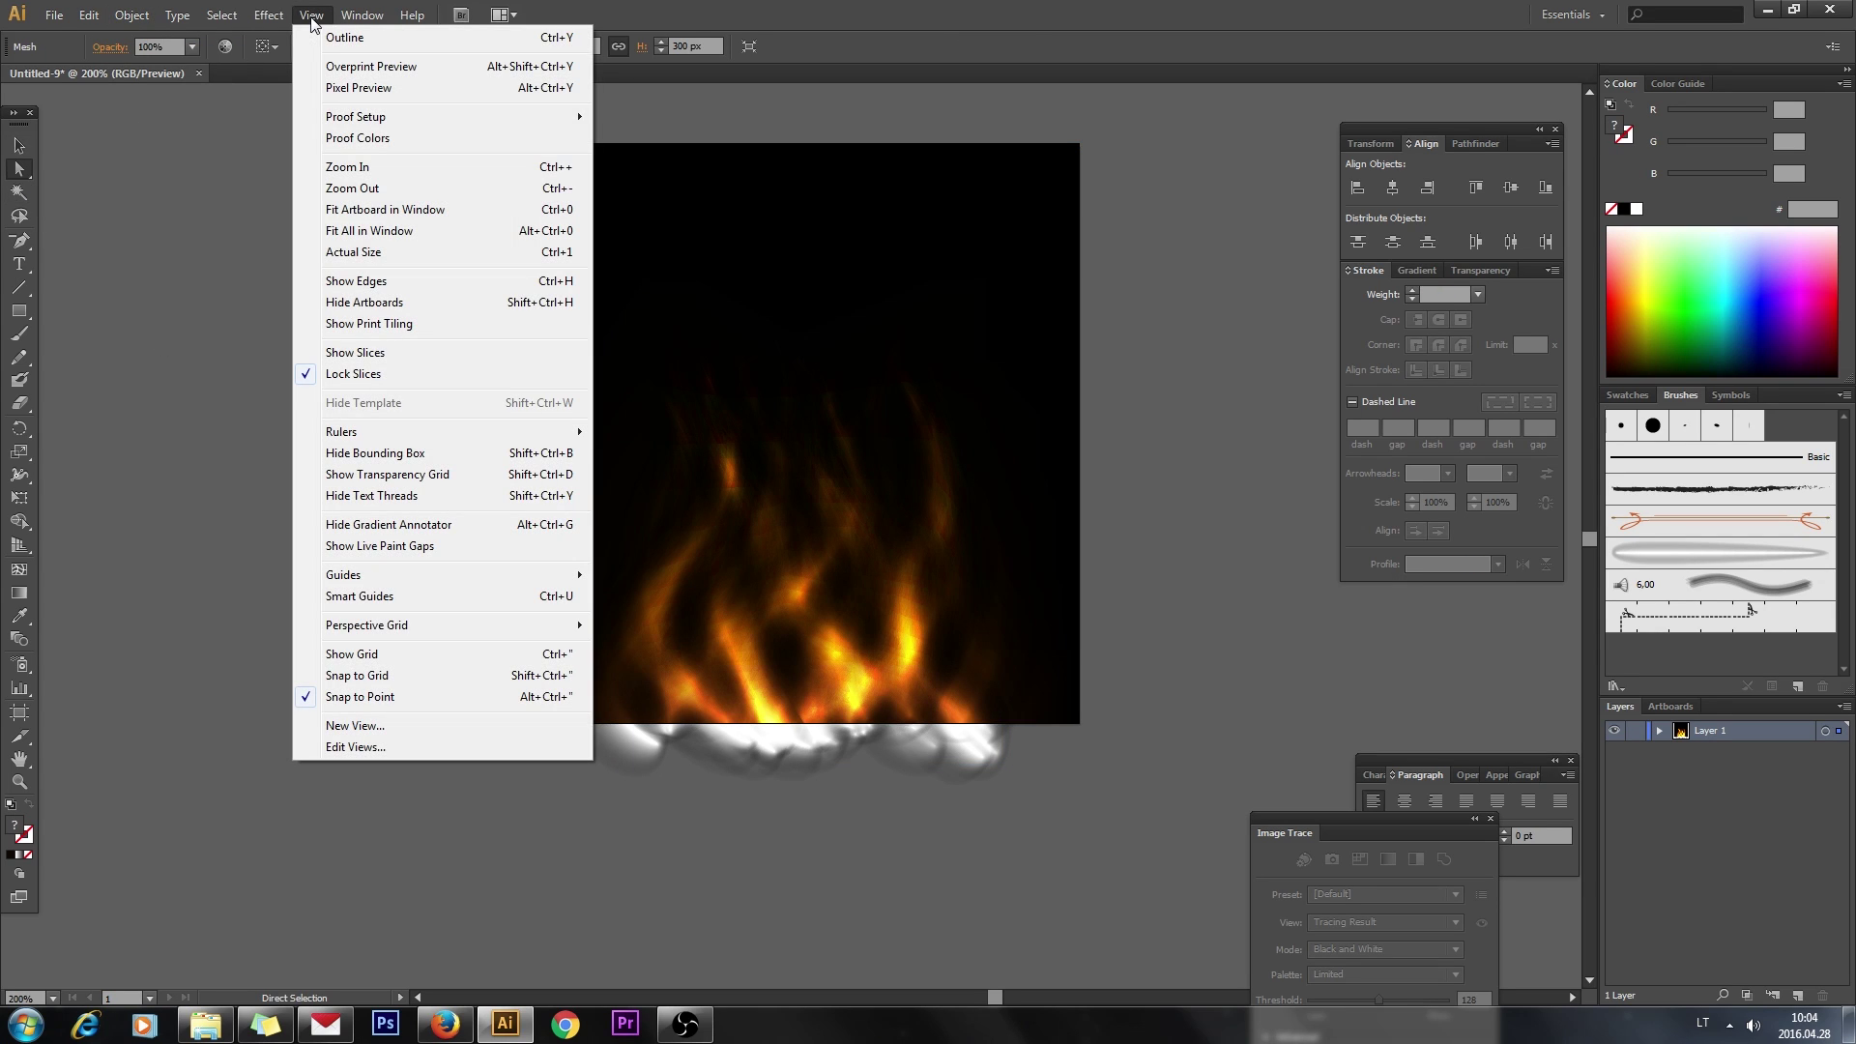
pyautogui.click(388, 283)
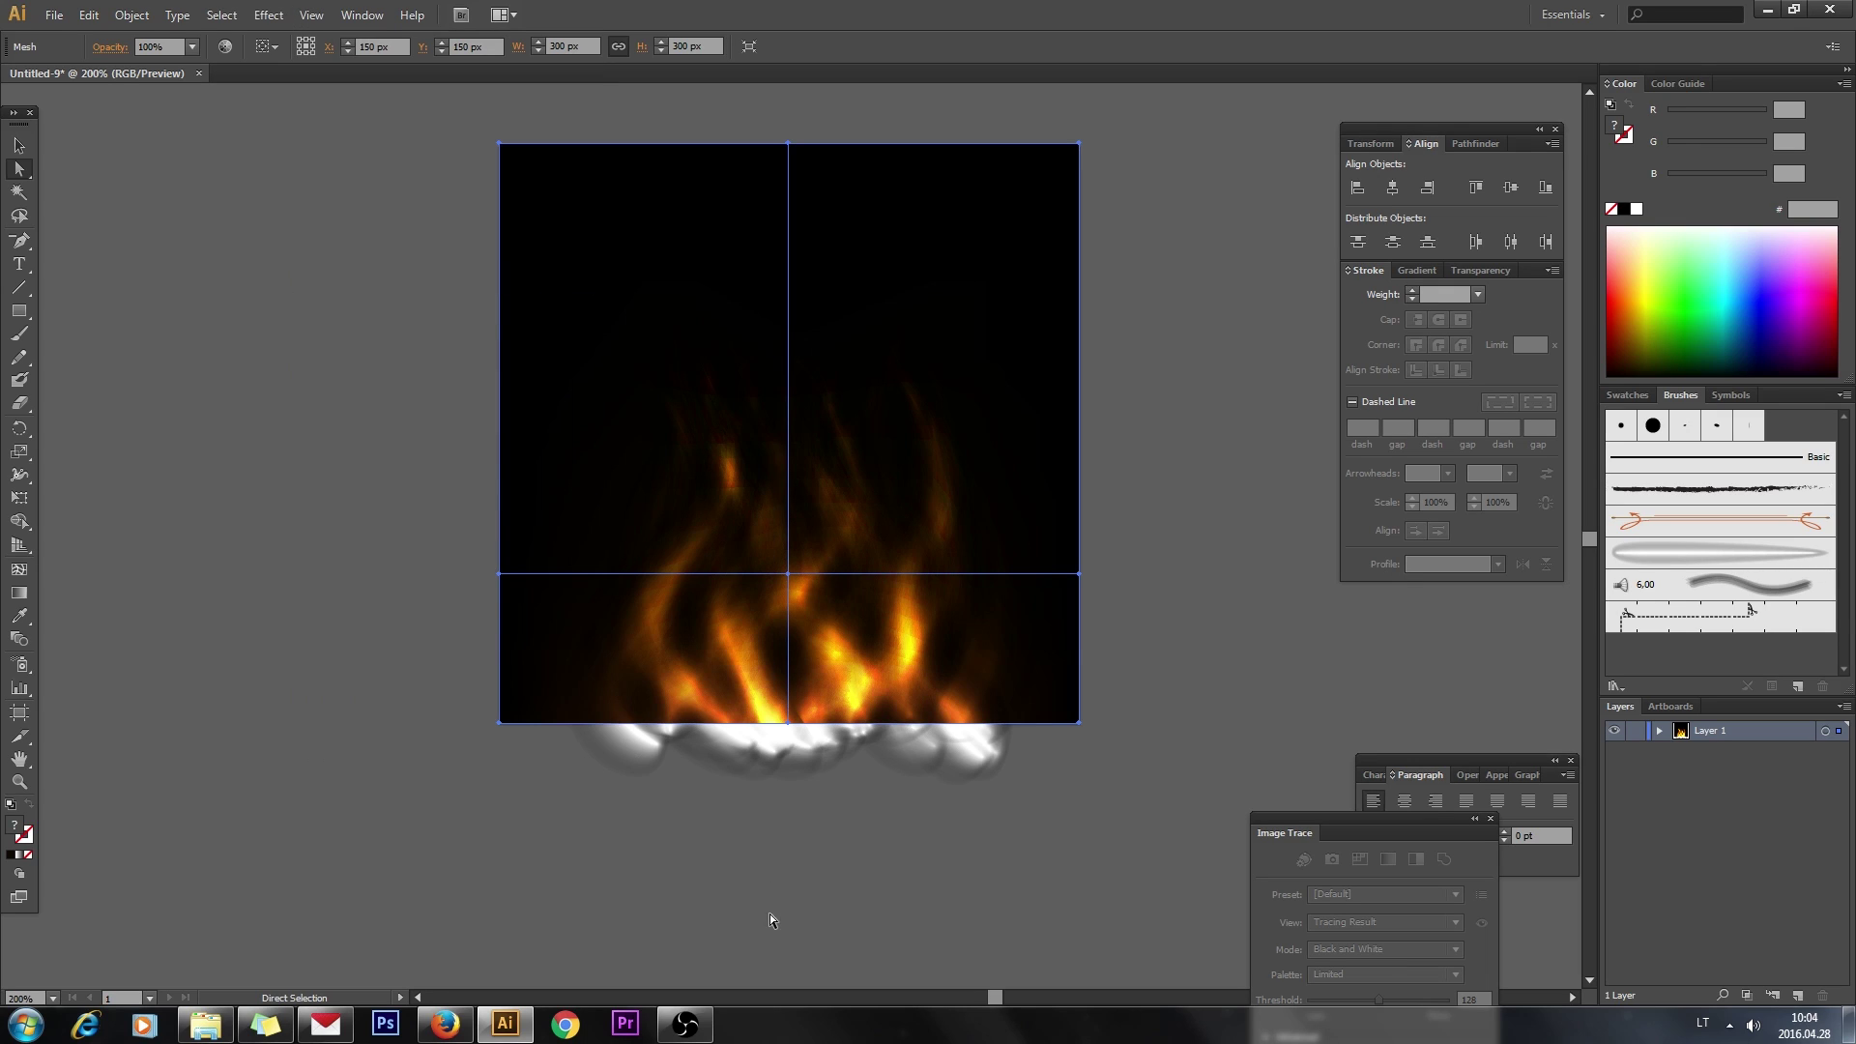